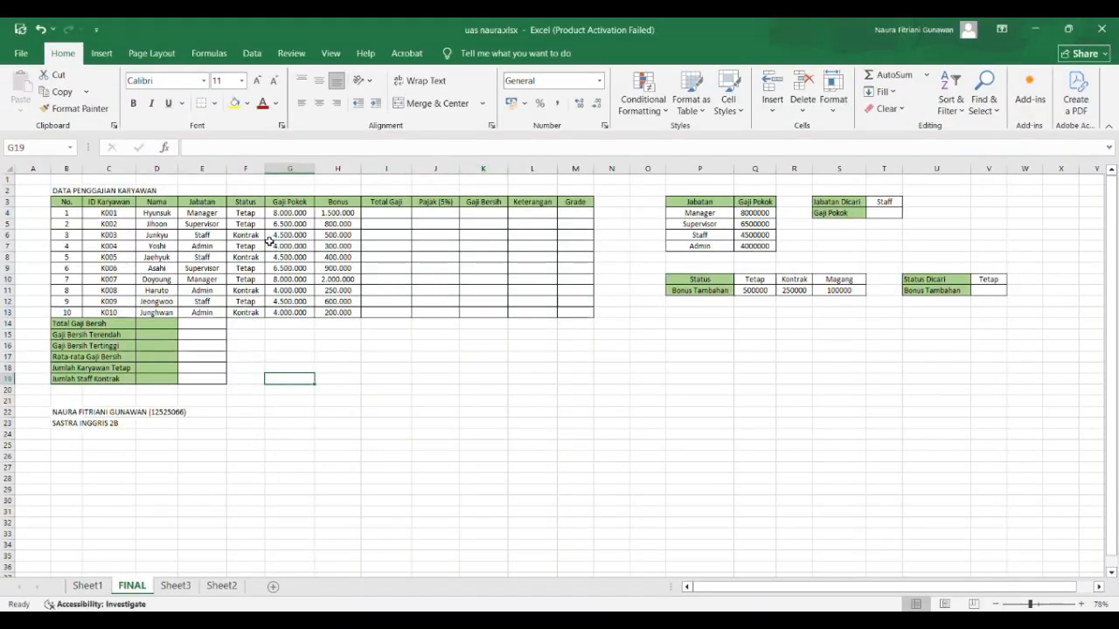
Step: Look over the payroll table, its summary rows and the Jabatan and Status lookup tables on the FINAL sheet
scroll(269, 241, up, 3)
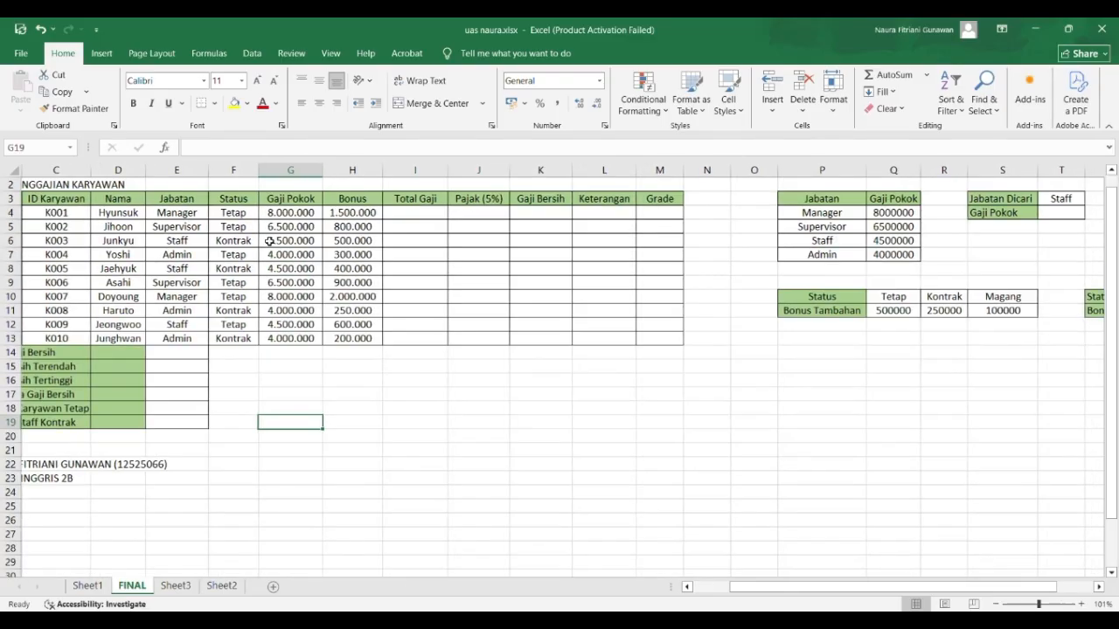
scroll(269, 241, left, 1)
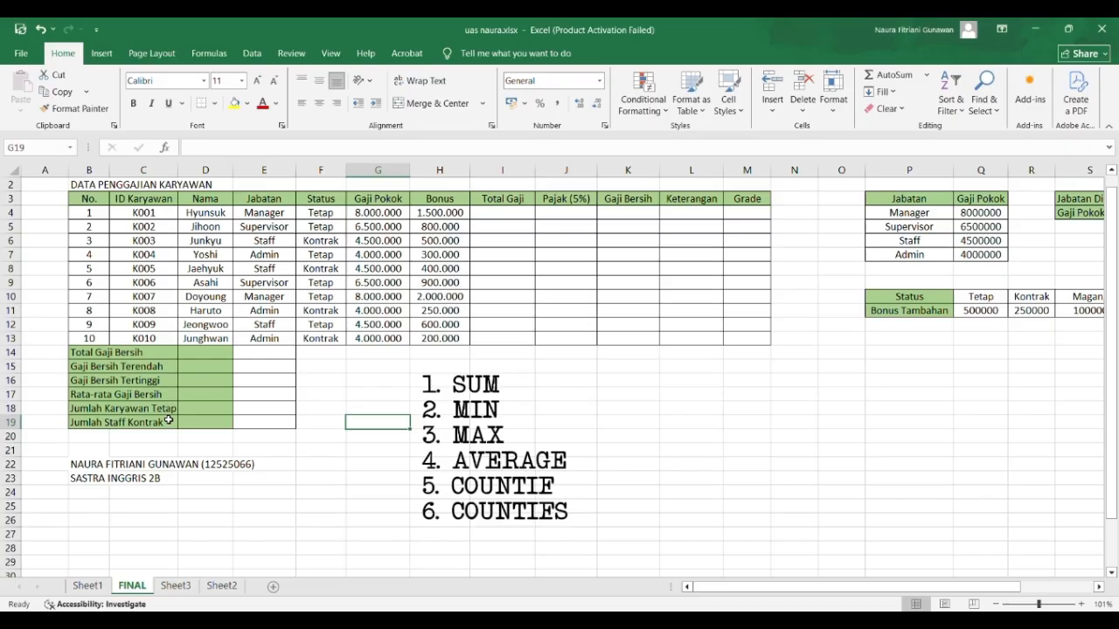
scroll(168, 420, right, 5)
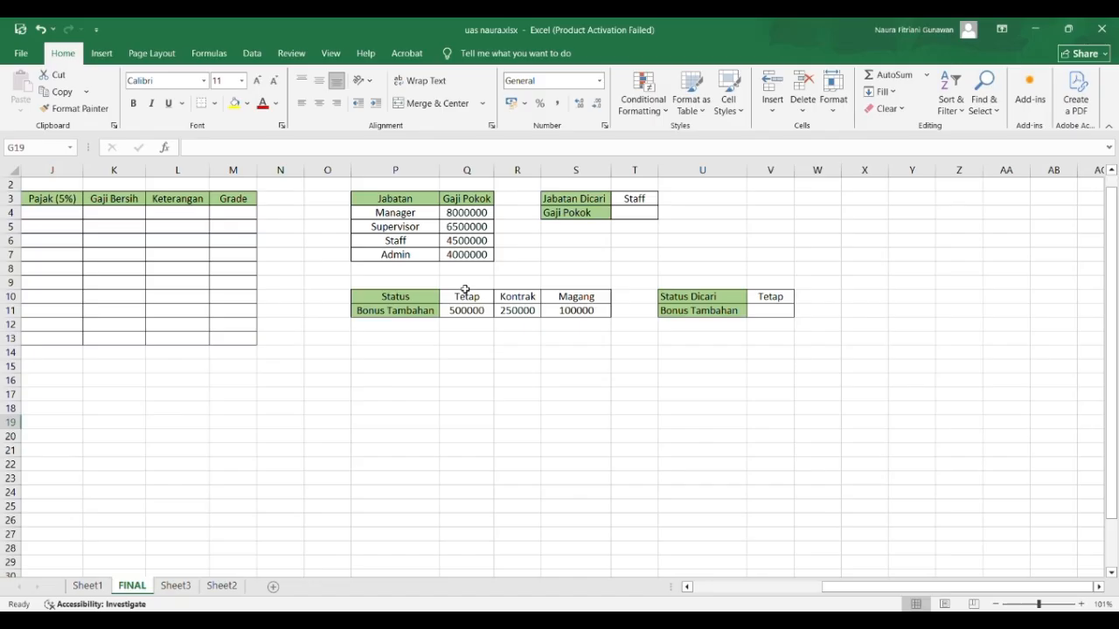
scroll(285, 381, left, 4)
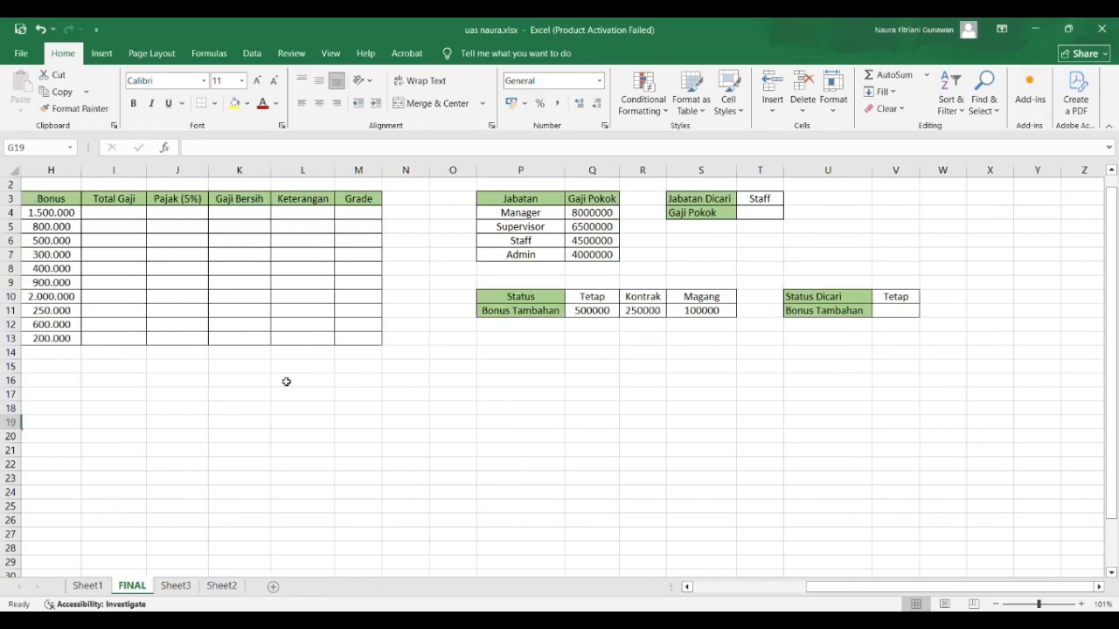
scroll(286, 381, left, 3)
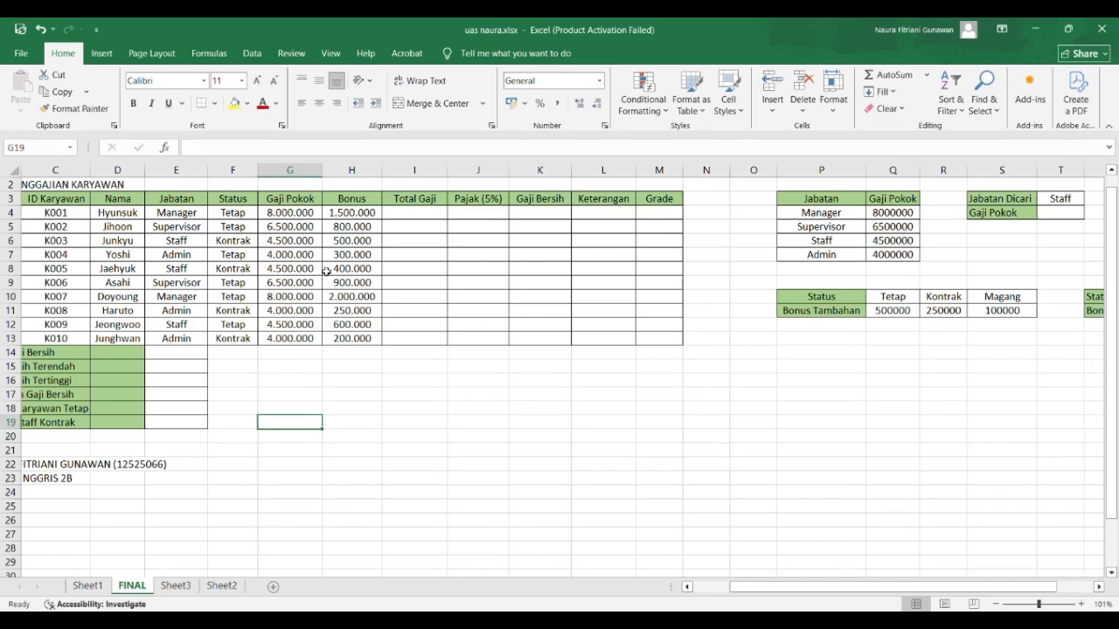
scroll(325, 272, left, 2)
scroll(325, 271, up, 1)
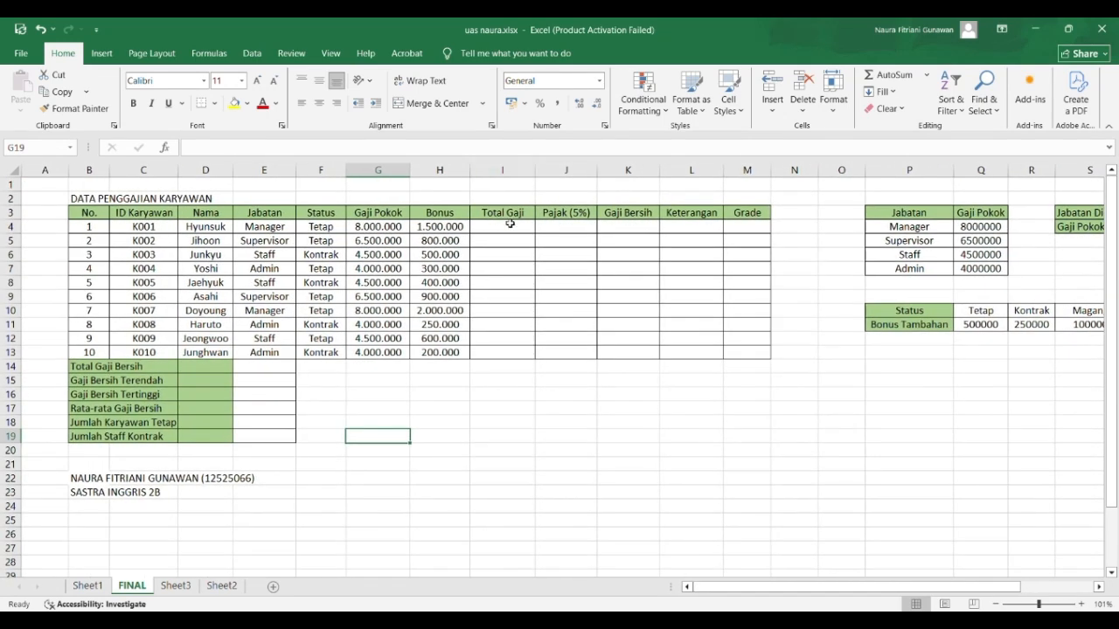
Step: Enter =G4:G13+H4:H13 in I4 under Total Gaji and fill it down to I13
click(505, 230)
click(463, 149)
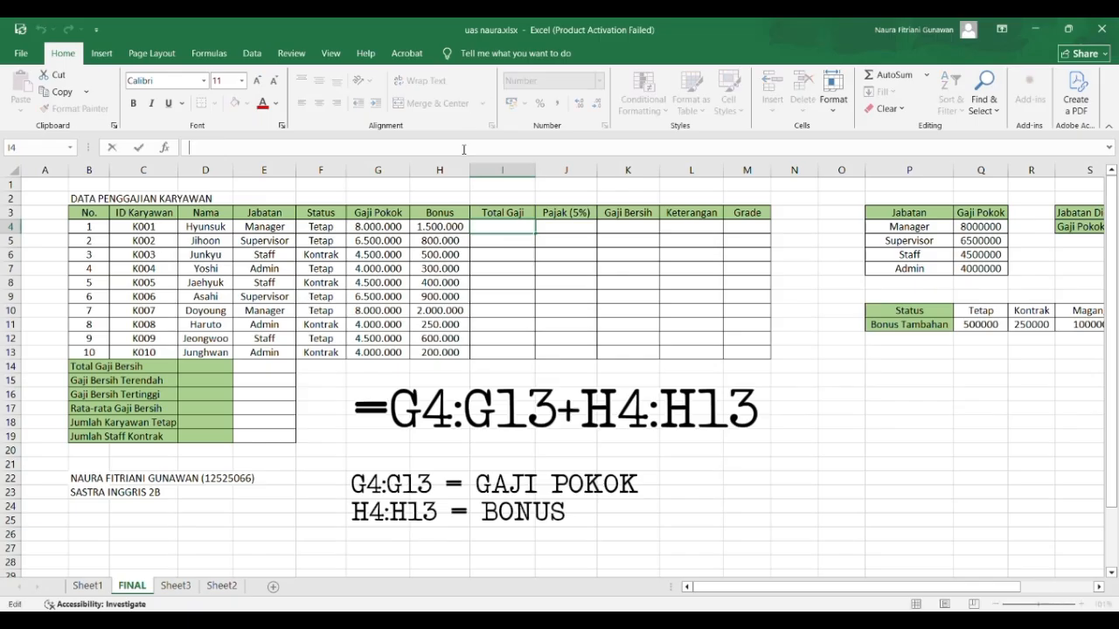
text(=)
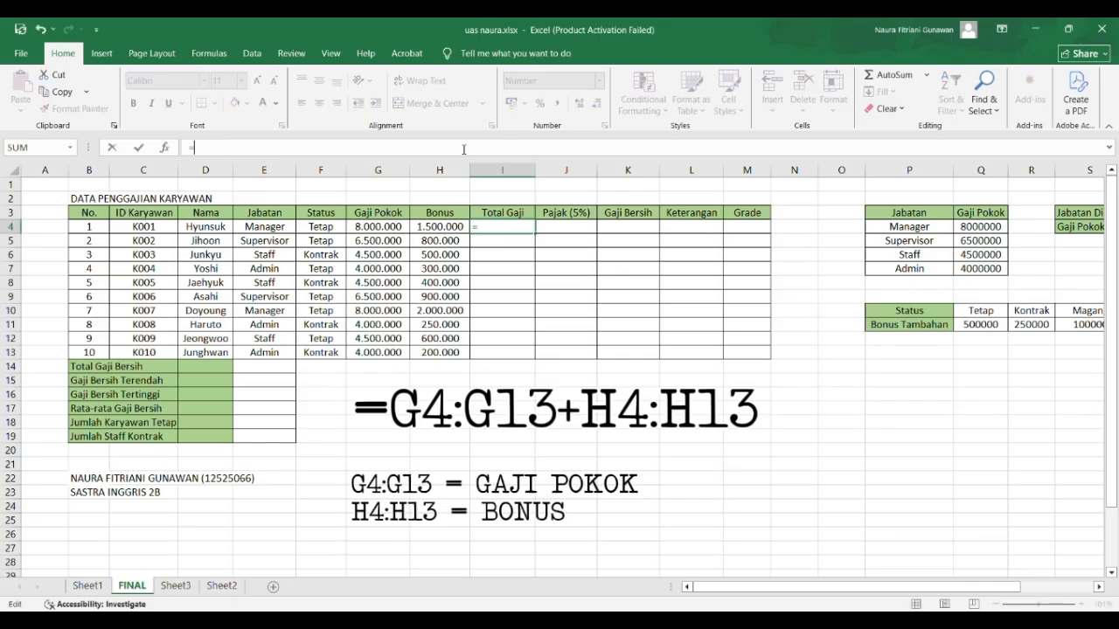
drag(360, 229, 382, 352)
text(+)
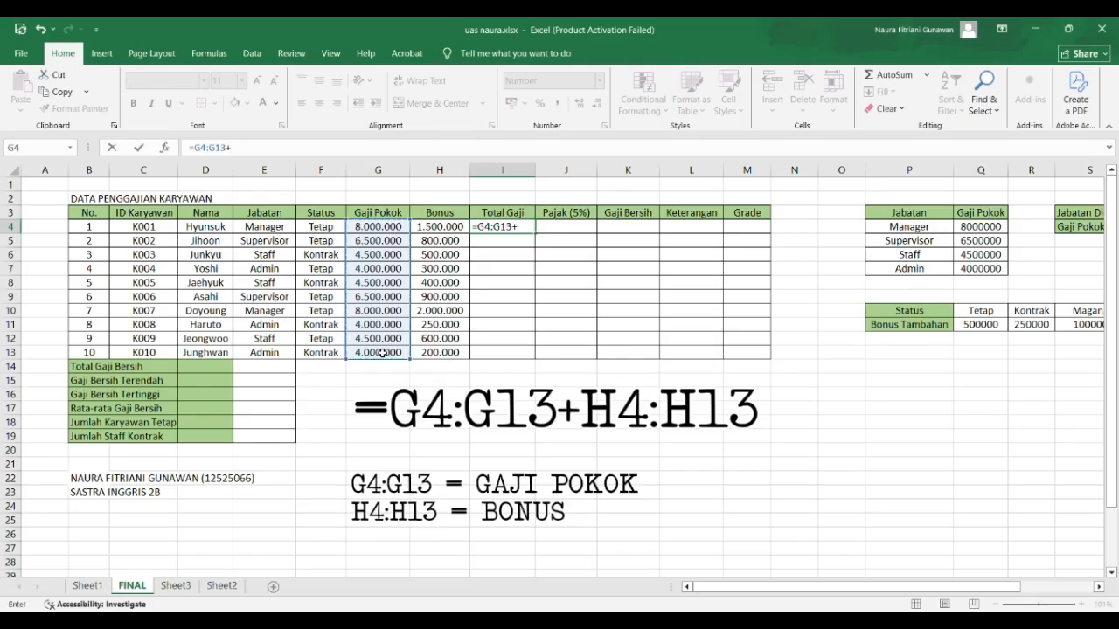
drag(427, 229, 435, 351)
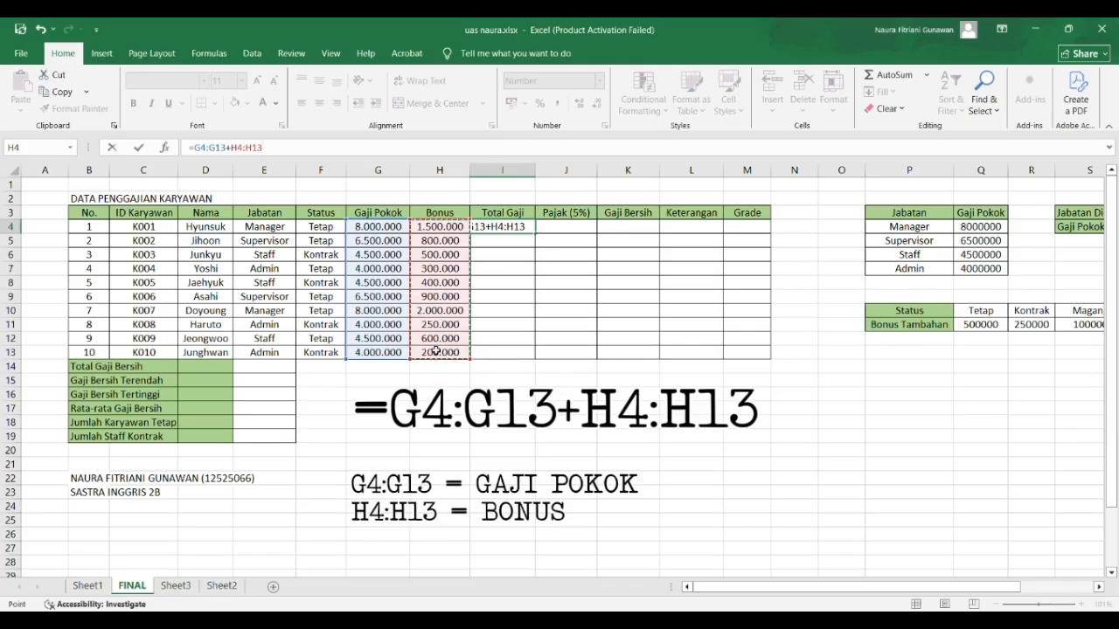
key(Return)
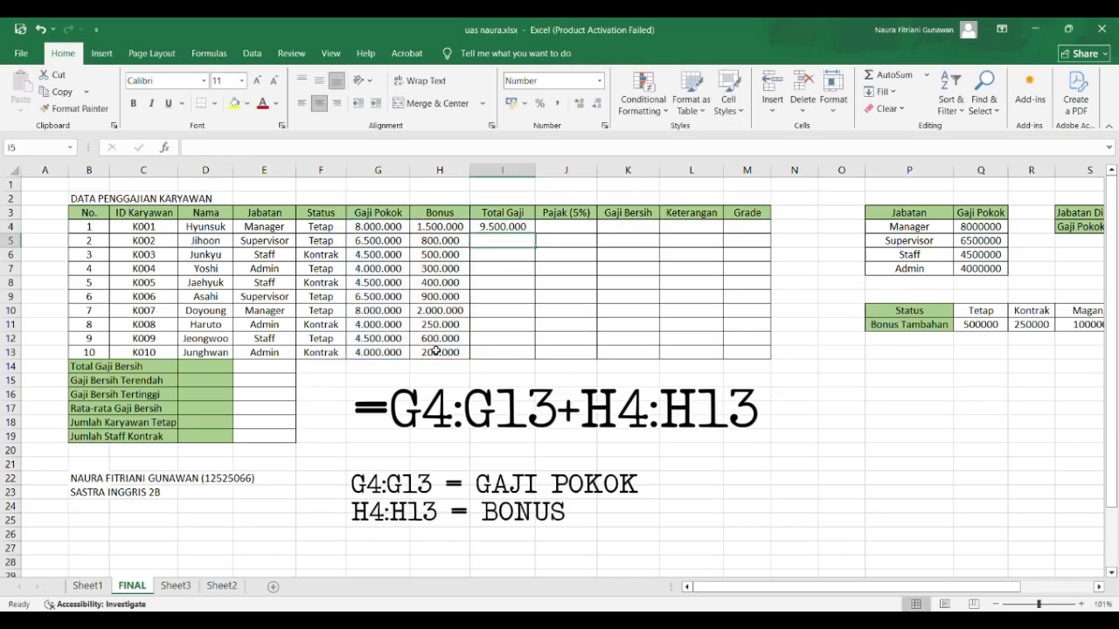
click(515, 227)
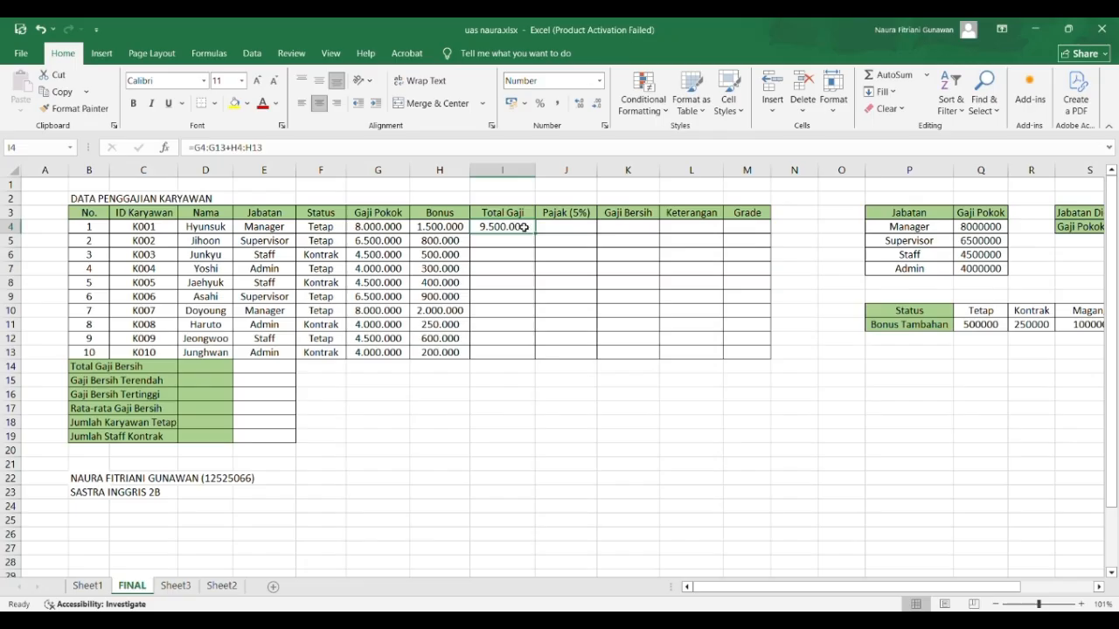
drag(535, 233, 528, 355)
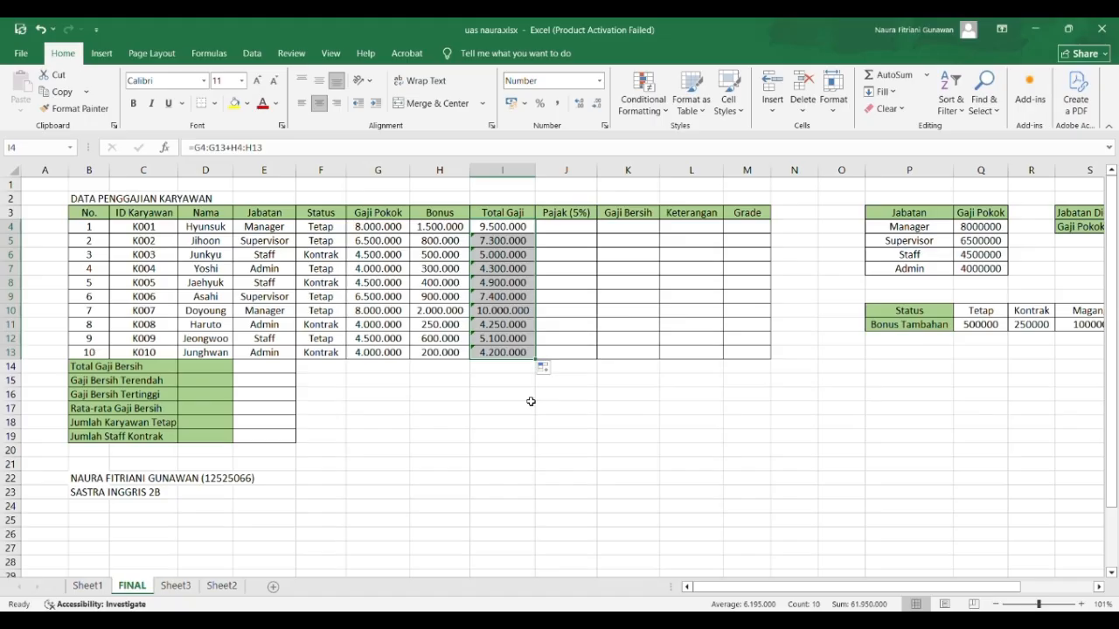
Step: Enter =I4:I13*5% in J4 under Pajak (5%) and fill it down to J13
click(566, 227)
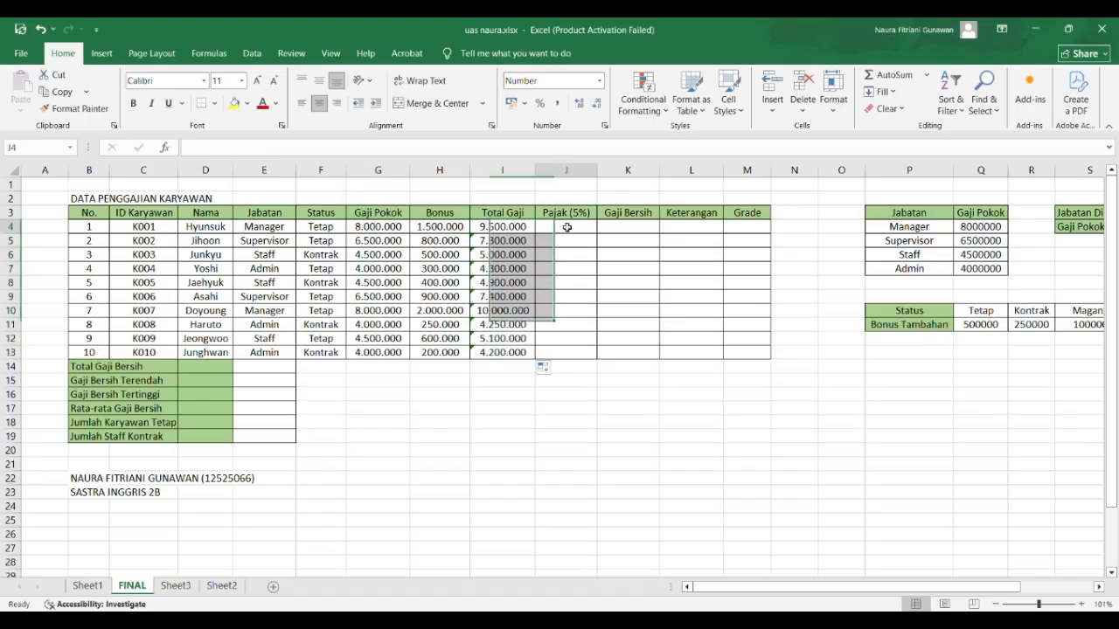
click(470, 149)
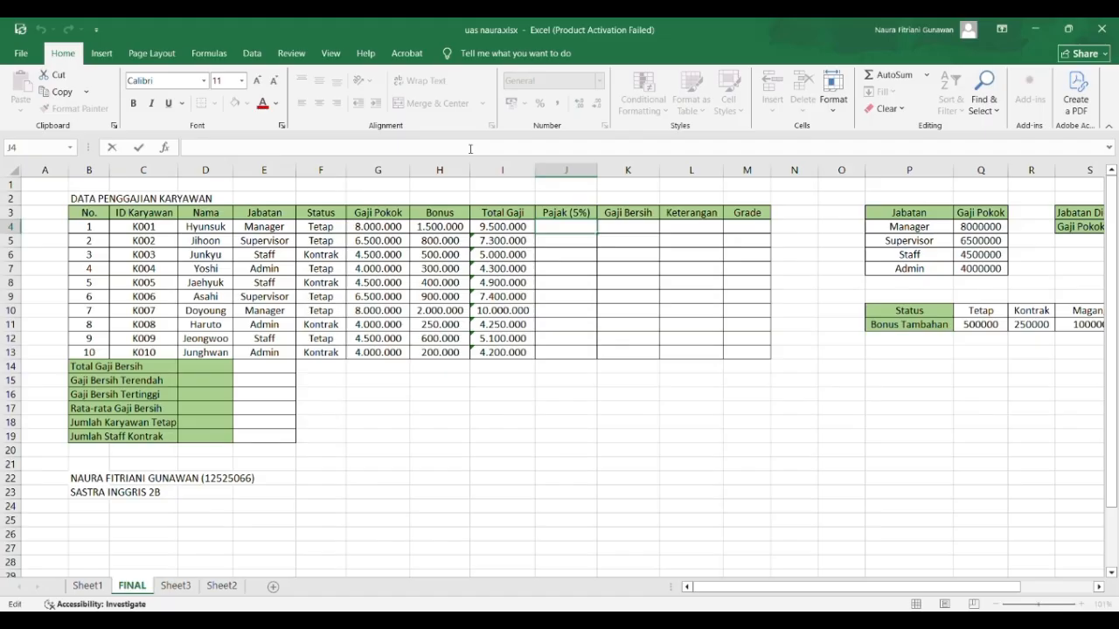
text(=)
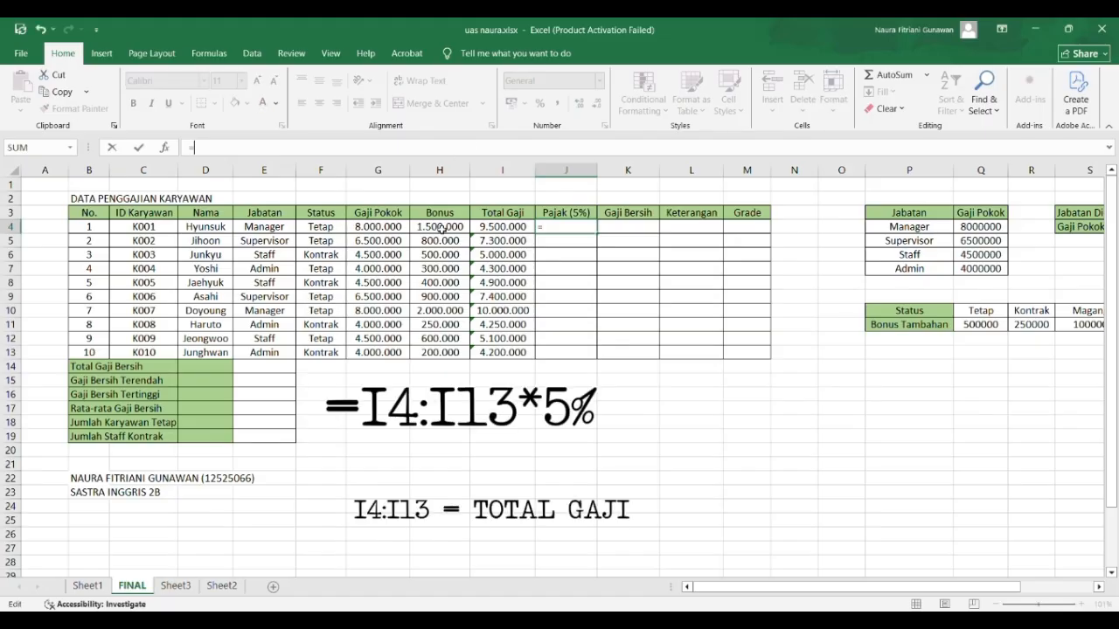
drag(468, 226, 479, 231)
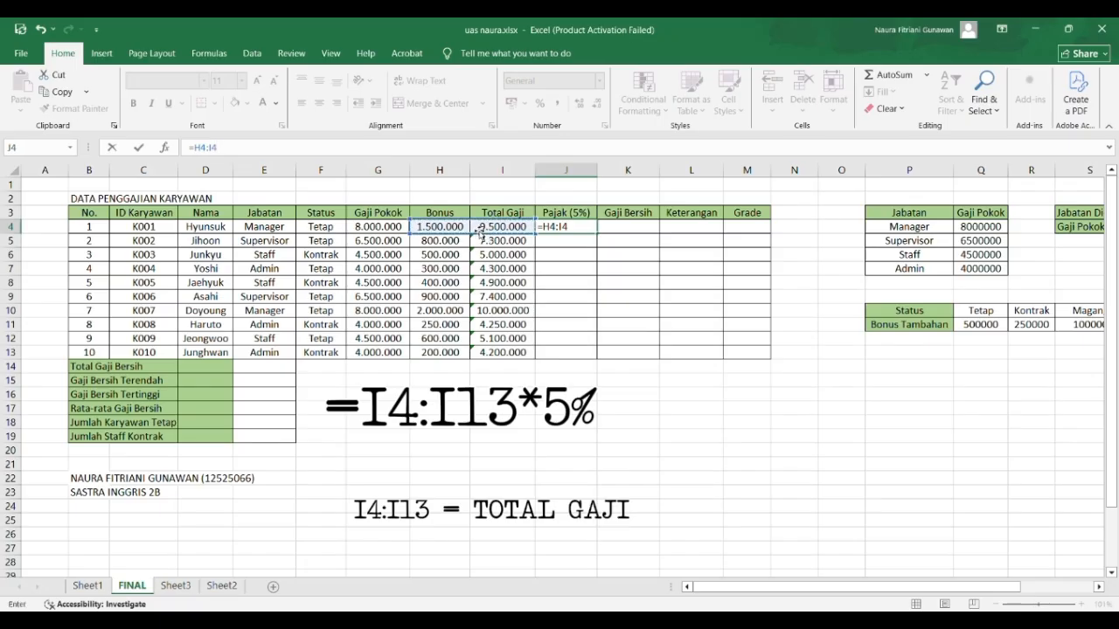
key(BackSpace)
key(BackSpace)
key(BackSpace)
drag(483, 229, 508, 350)
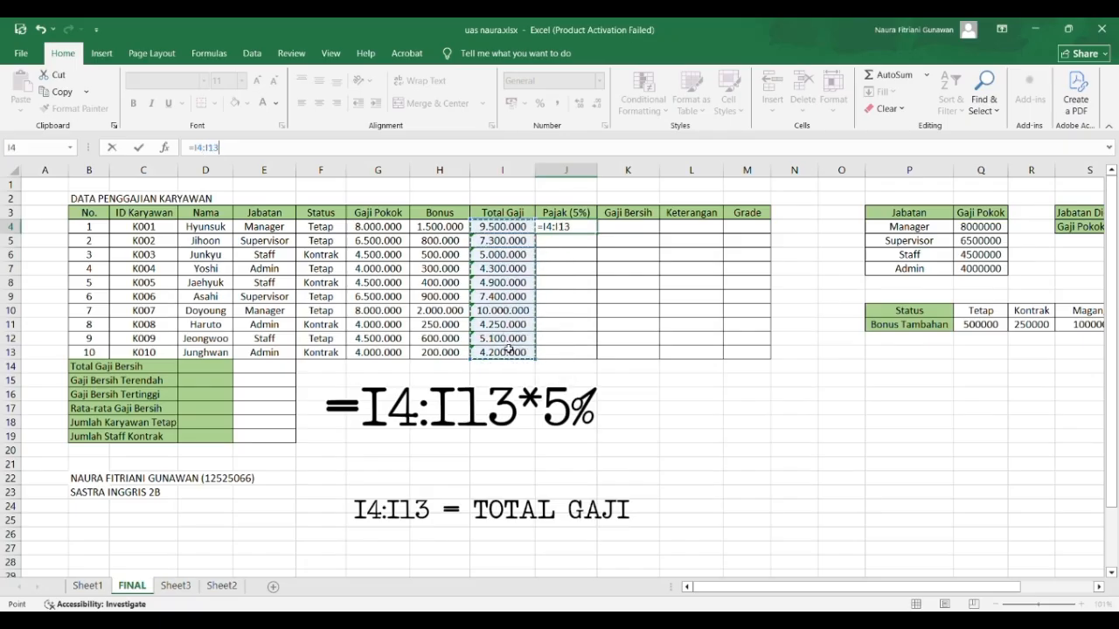
text(*5%)
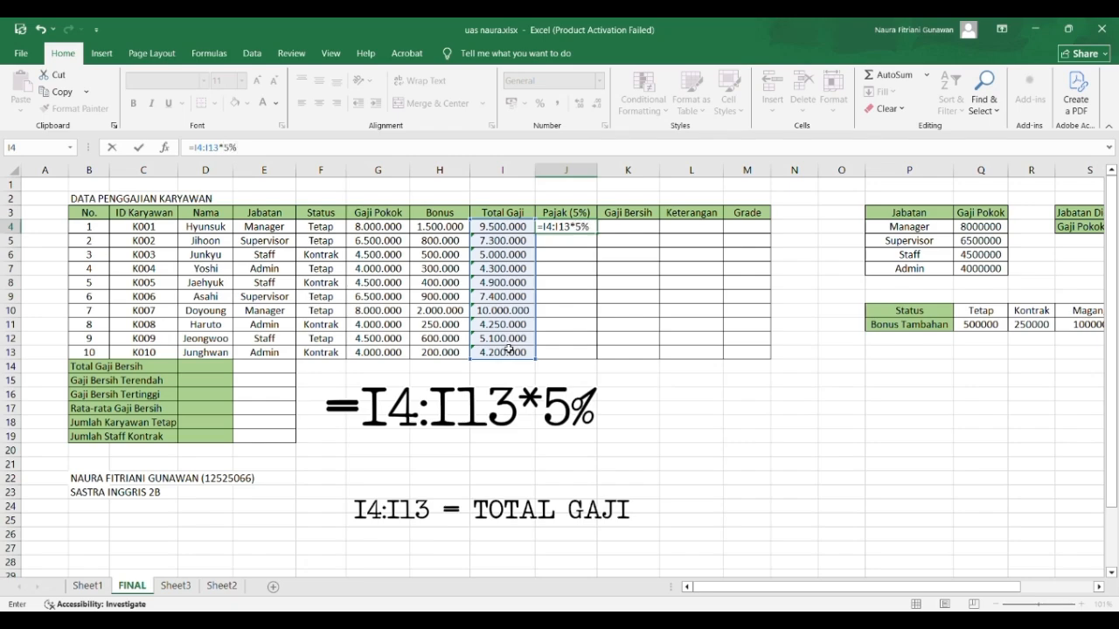
key(Return)
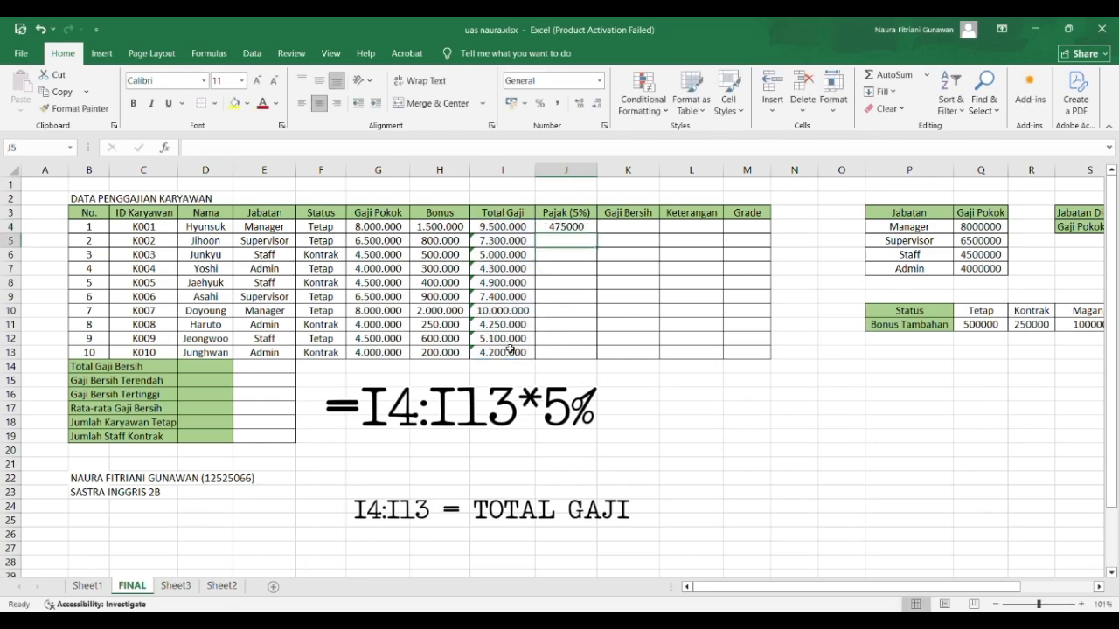
click(577, 227)
drag(597, 234, 596, 357)
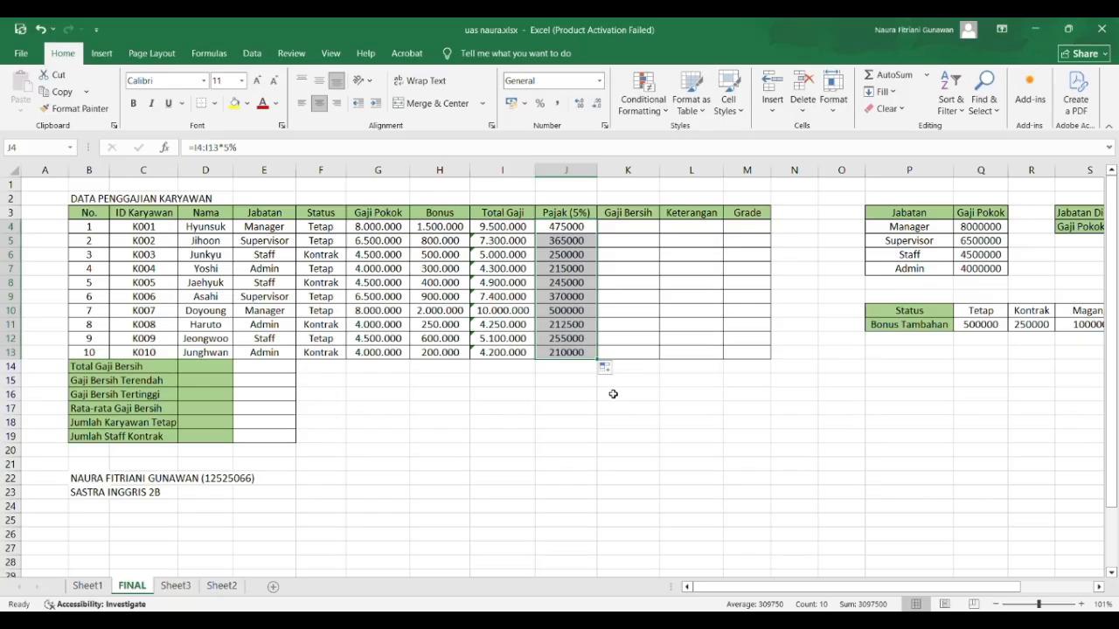
click(613, 394)
Step: Enter =I4:I13-J4:J13 in K4 under Gaji Bersih and fill it down to K13
click(617, 228)
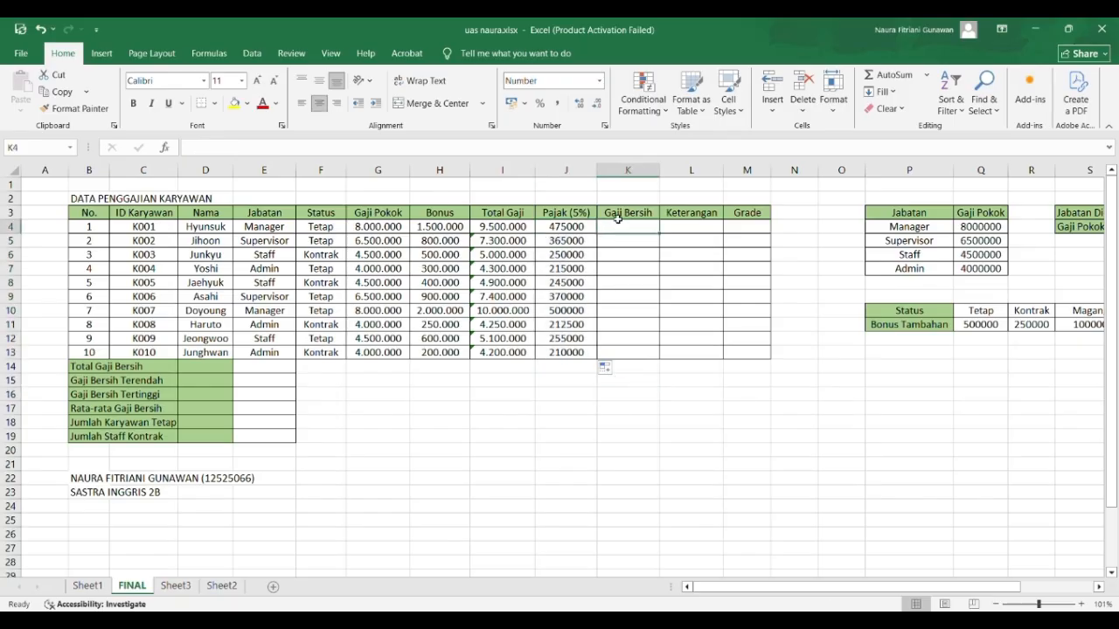
click(593, 147)
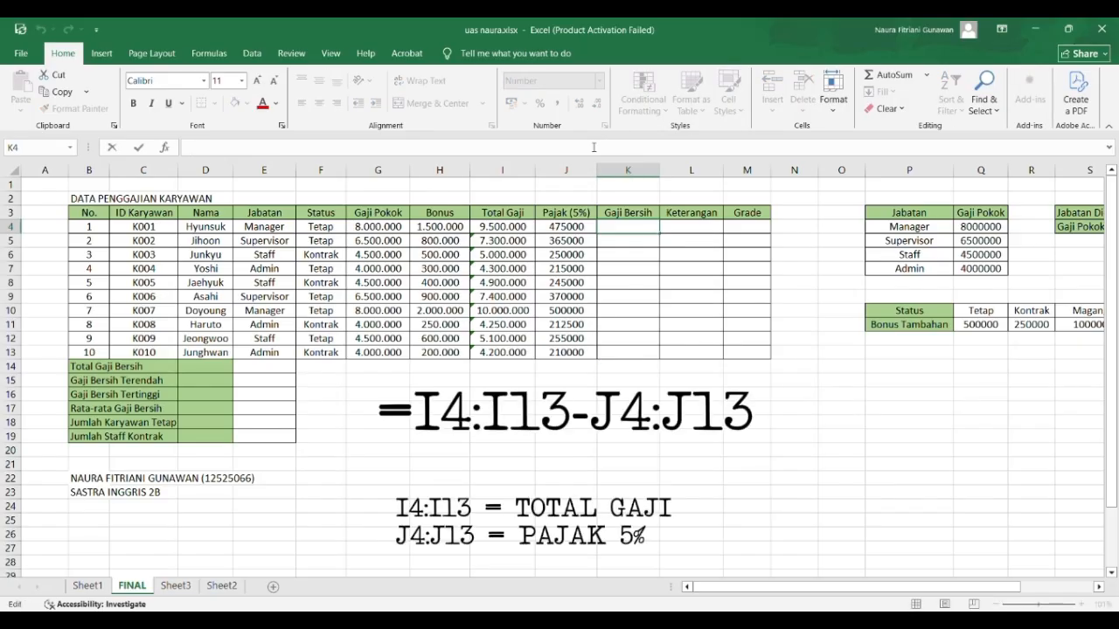
text(=)
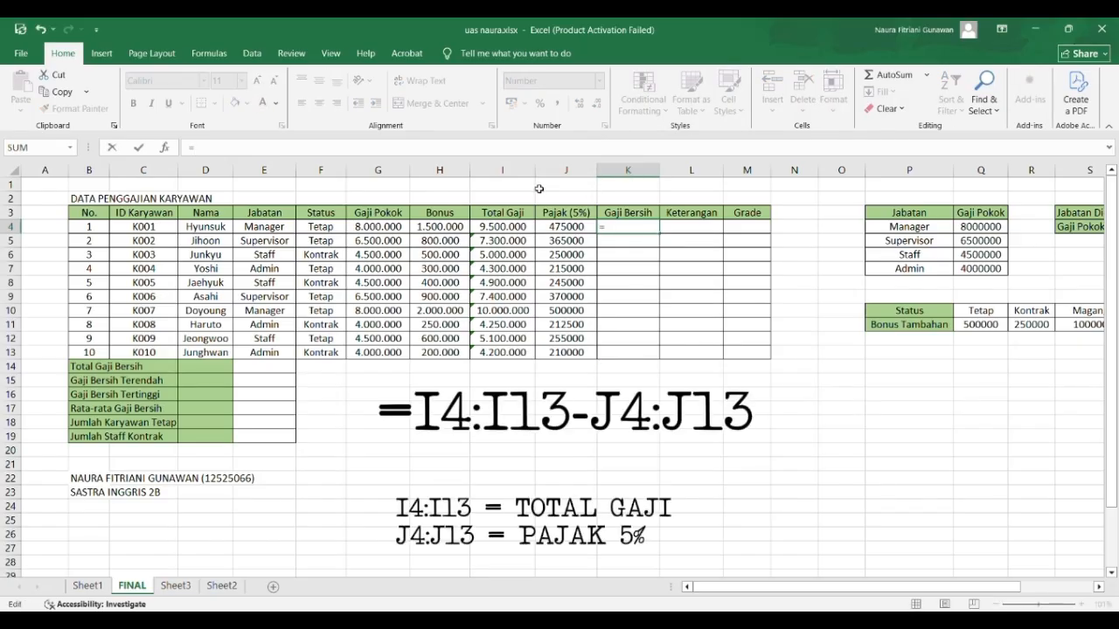
drag(490, 229, 511, 350)
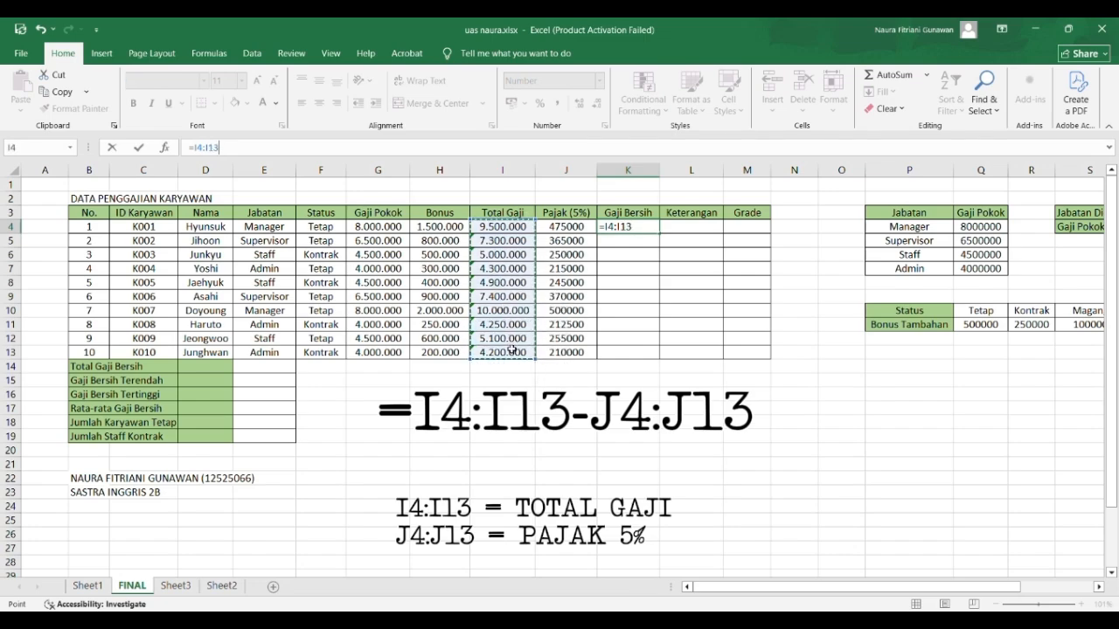
text(-)
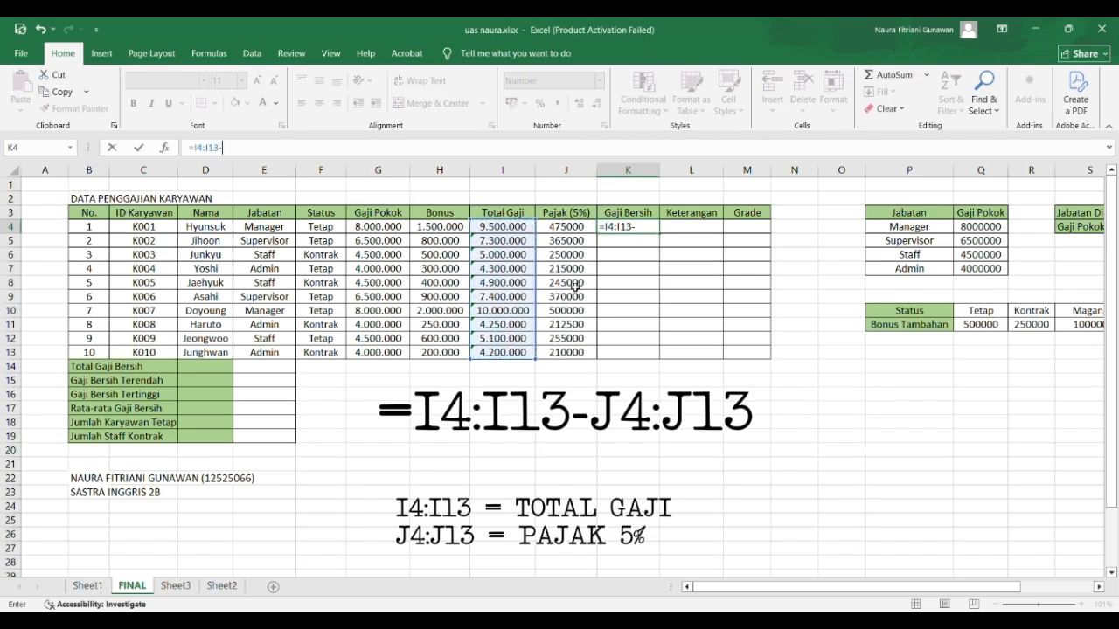
drag(552, 233, 565, 352)
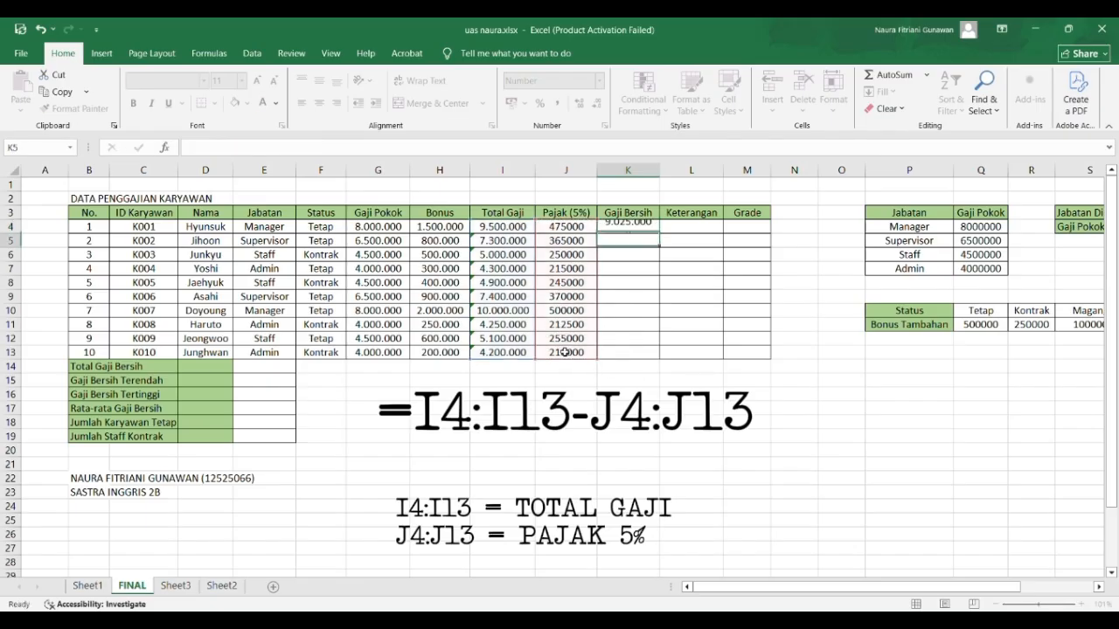
key(Return)
click(646, 228)
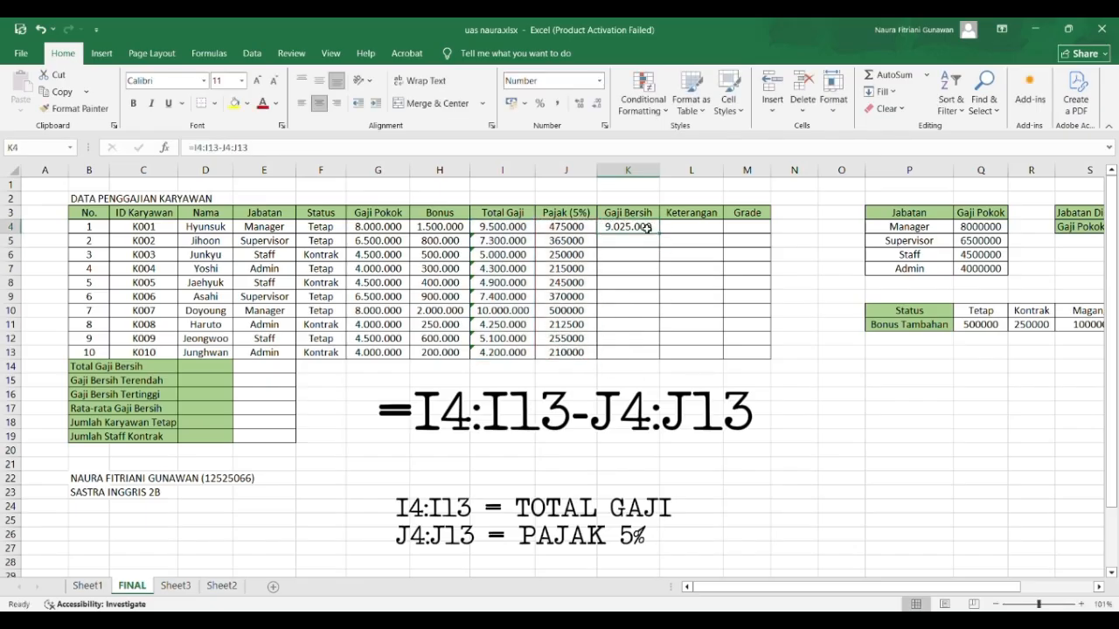
drag(659, 234, 648, 354)
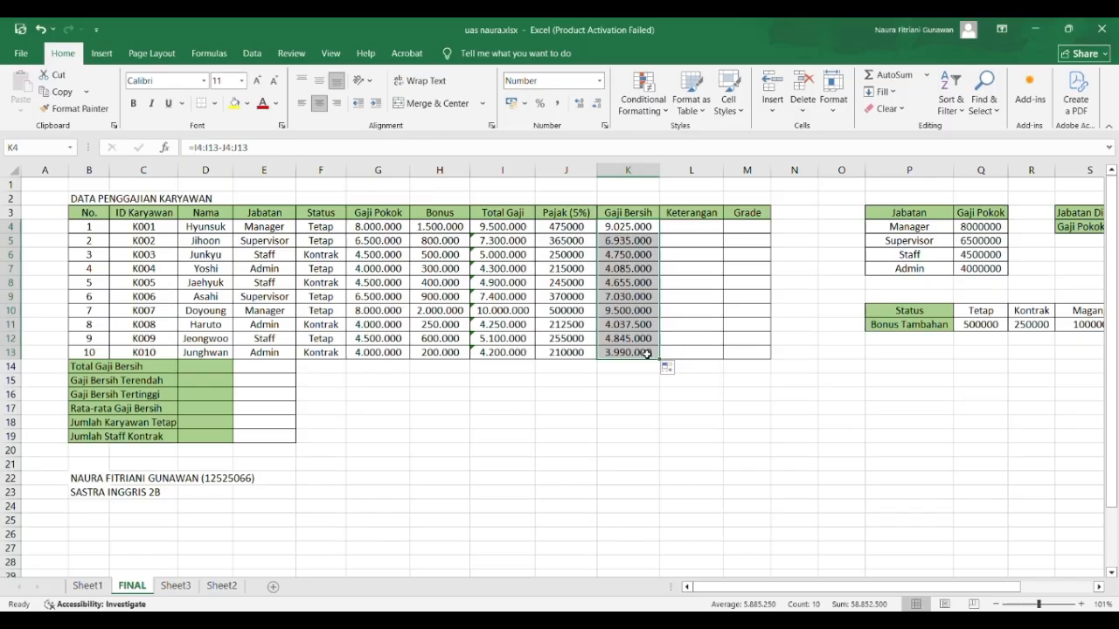
Step: Enter =IF(K4:K13>=6000000;"Gaji Tinggi";"Gaji Standar") in L4 under Keterangan and fill it down to L13
click(678, 228)
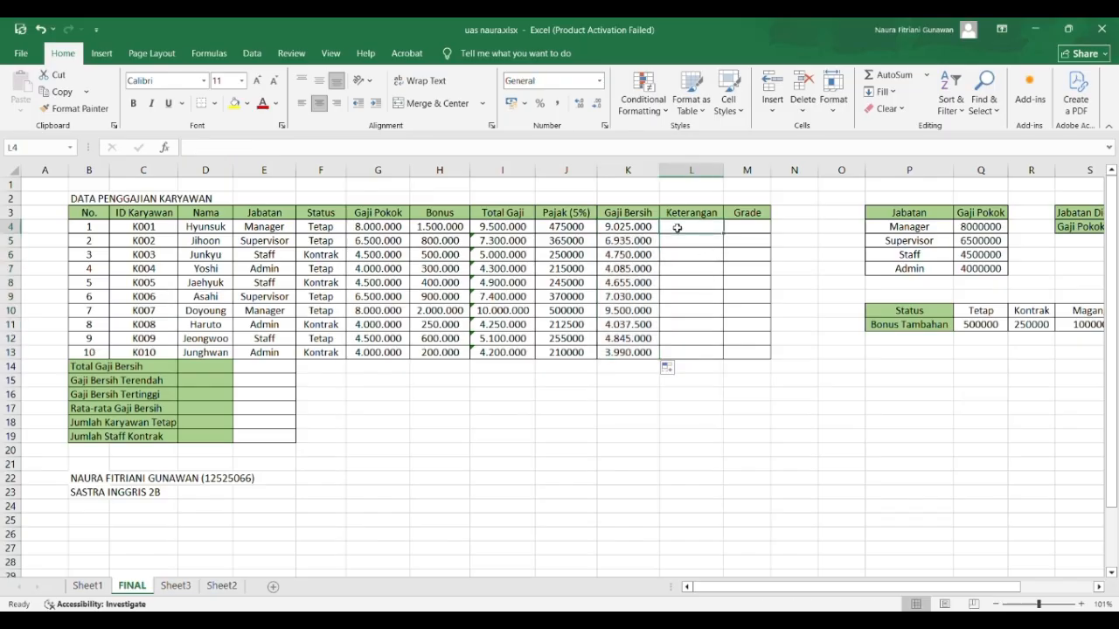
click(644, 149)
text(=)
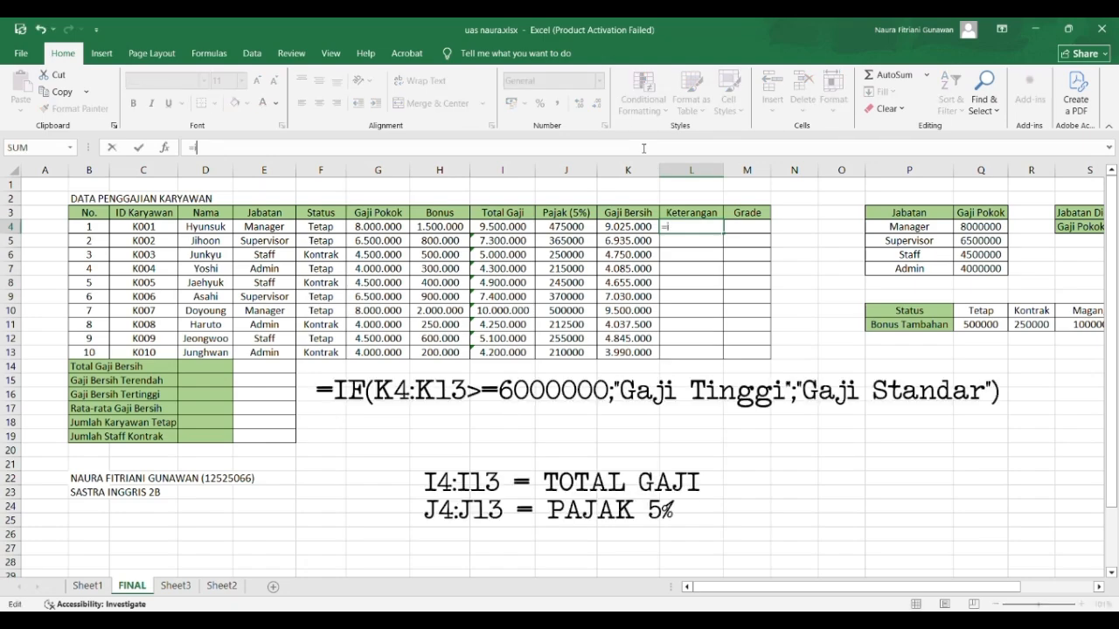
text(if()
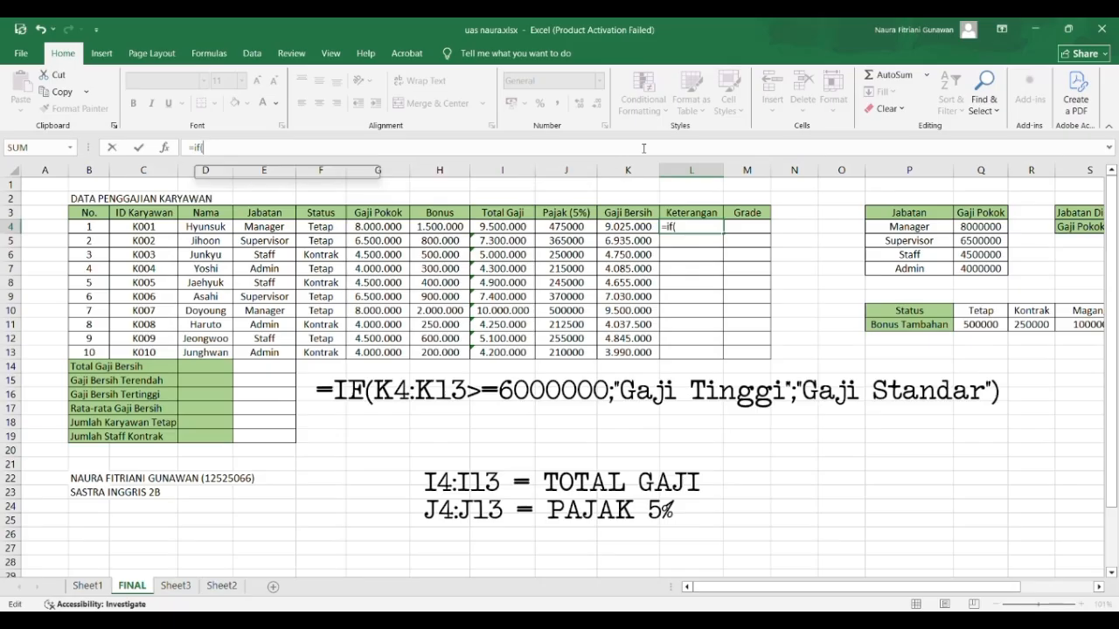
drag(617, 226, 625, 346)
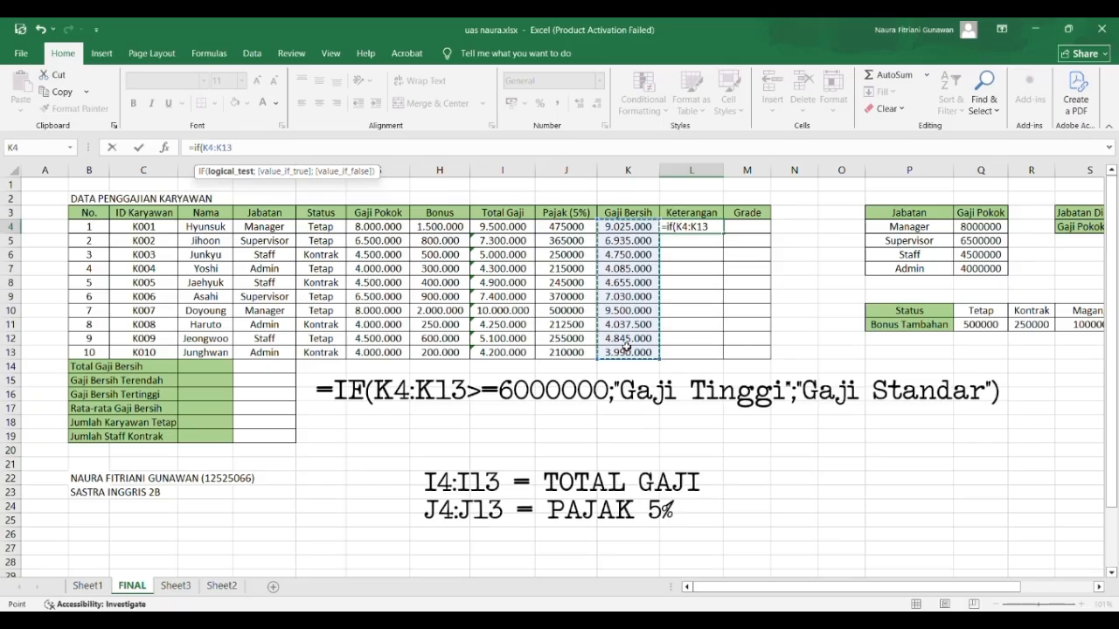
text(>)
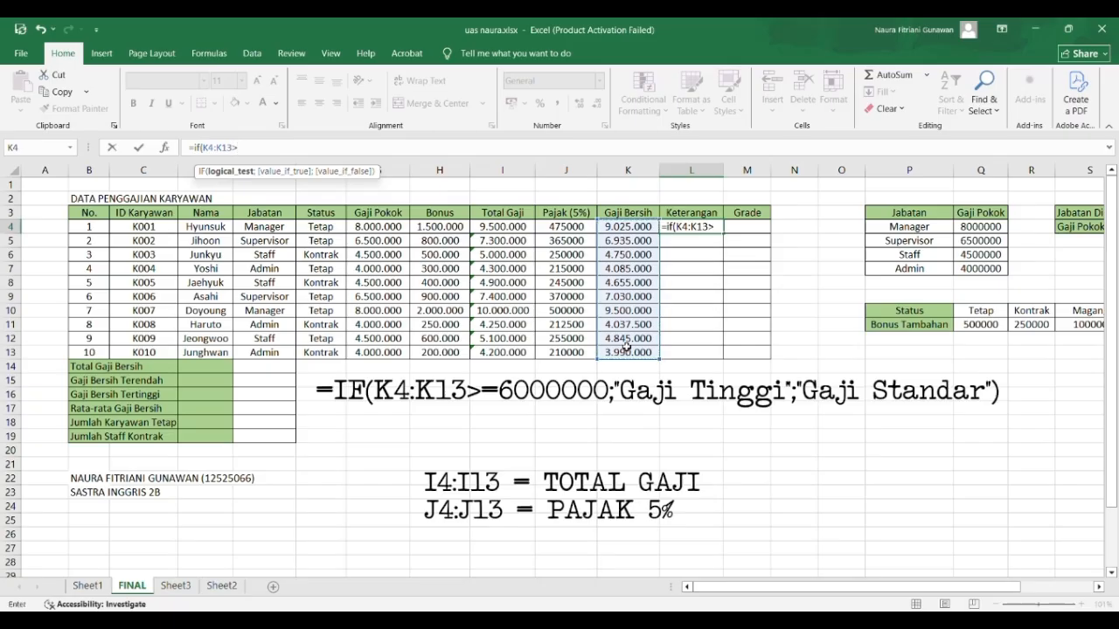
text(=6000000;)
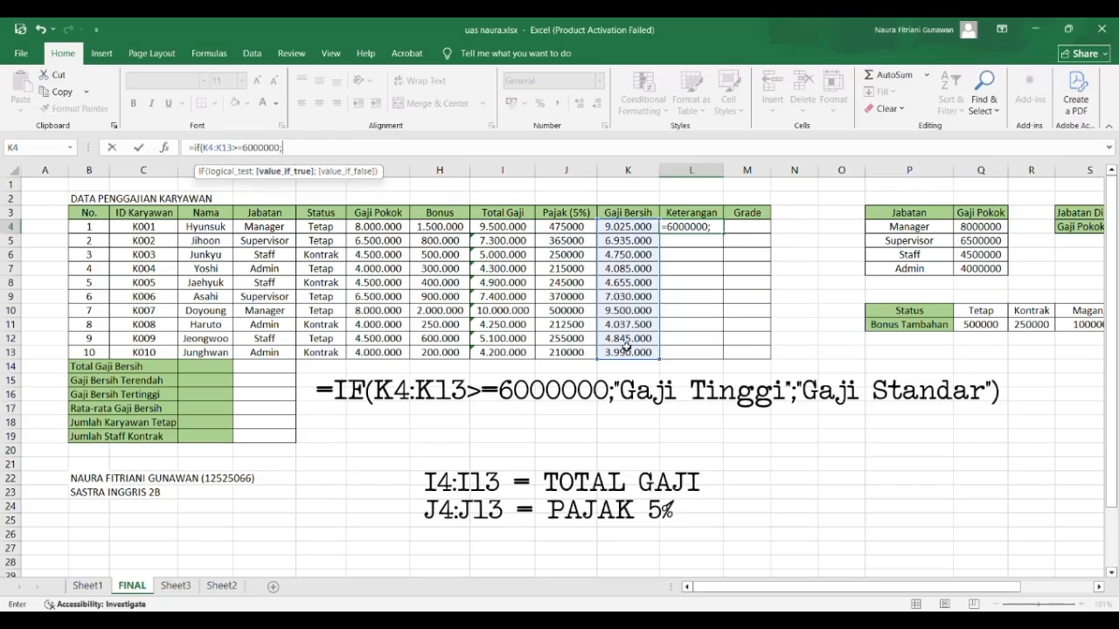
text("Gaji Tin)
text(ggi";"Gaji Standar)
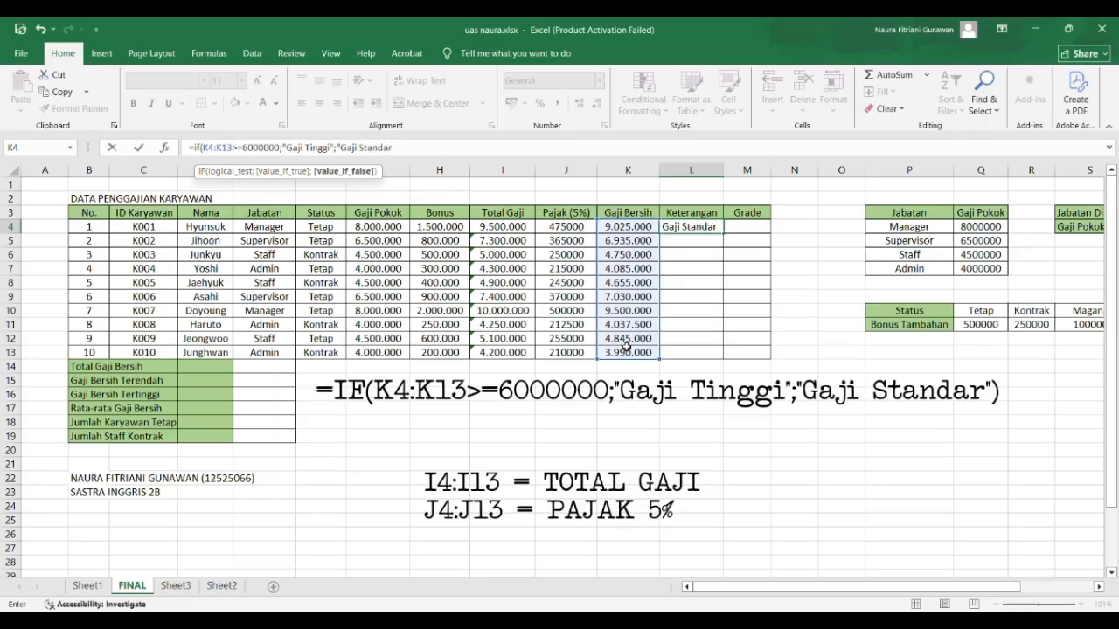
text("))
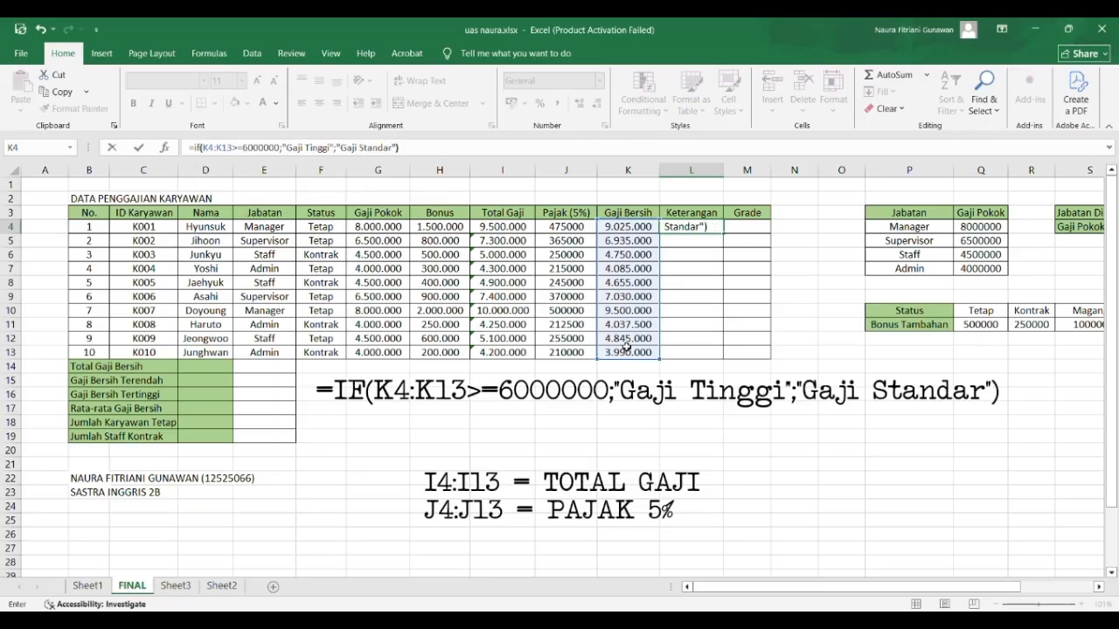
key(Return)
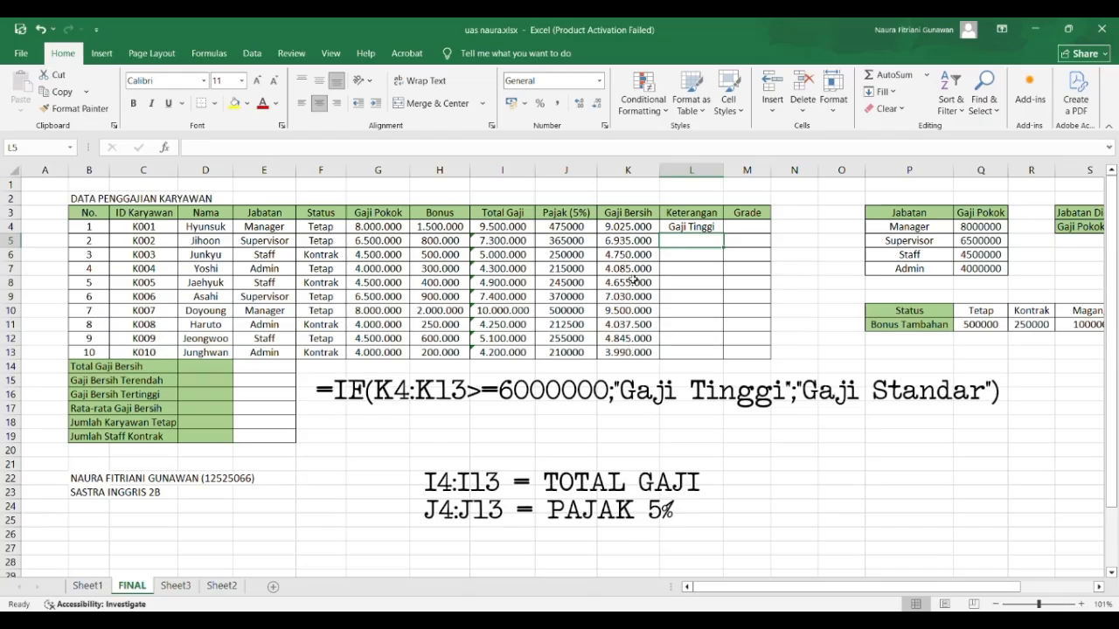
click(691, 228)
drag(723, 234, 716, 355)
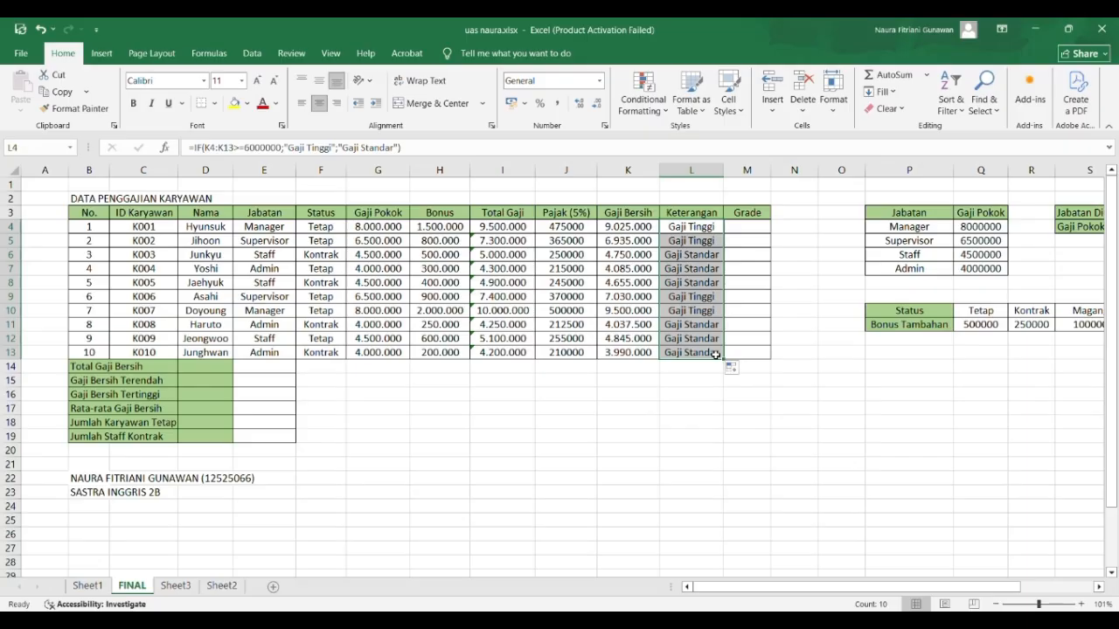
Step: Start the Grade formula in M4 with =IF(K4:K13>=8000000;"A"; as its first condition
click(749, 228)
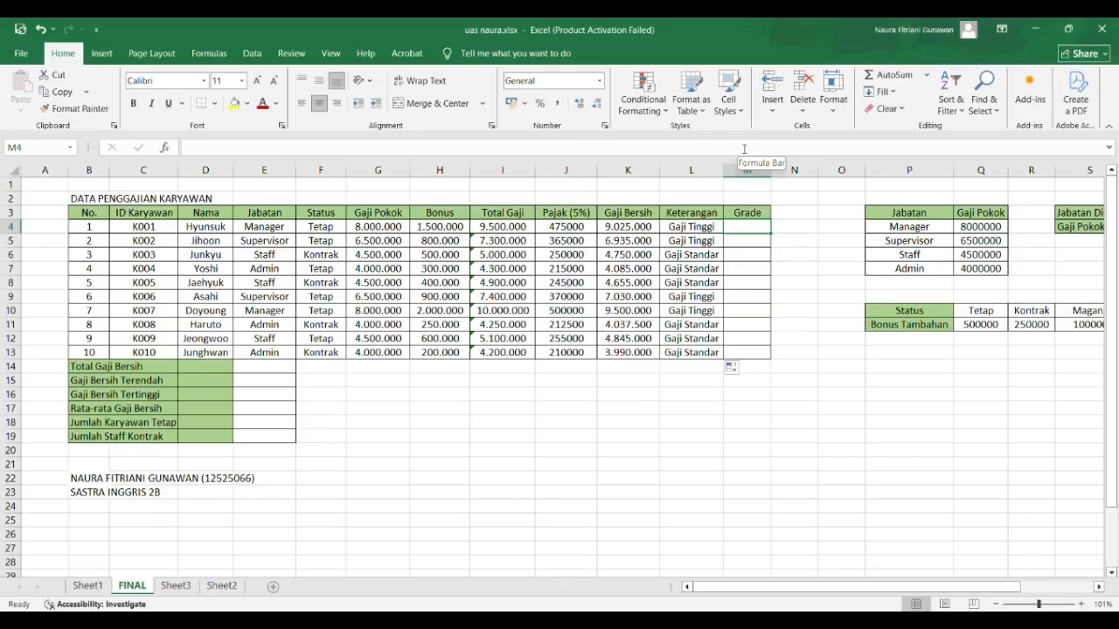
text(=if)
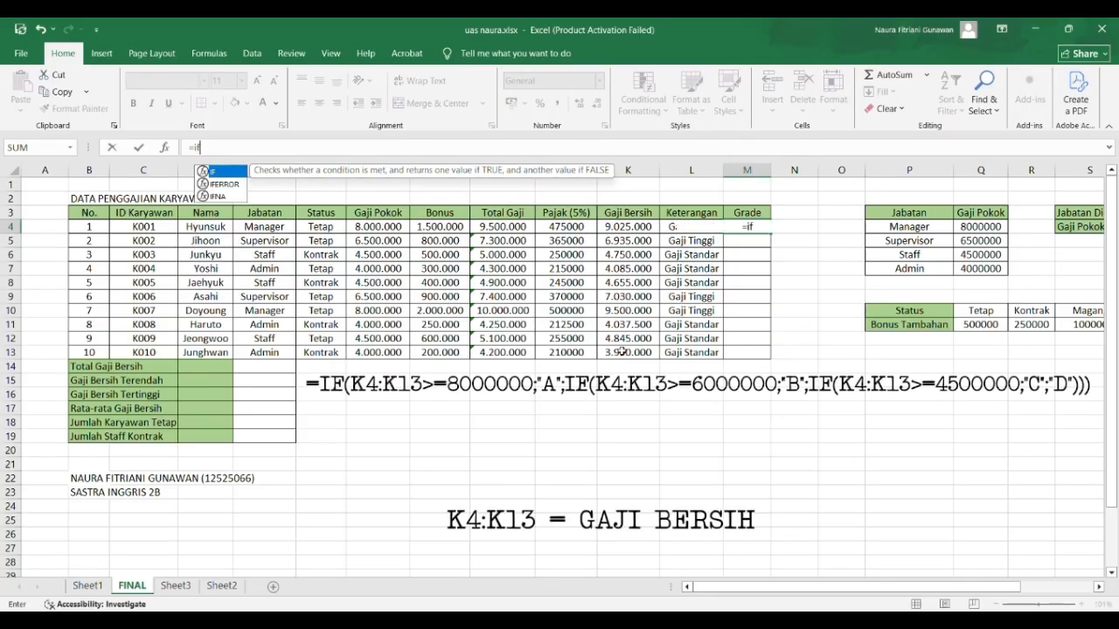
text(()
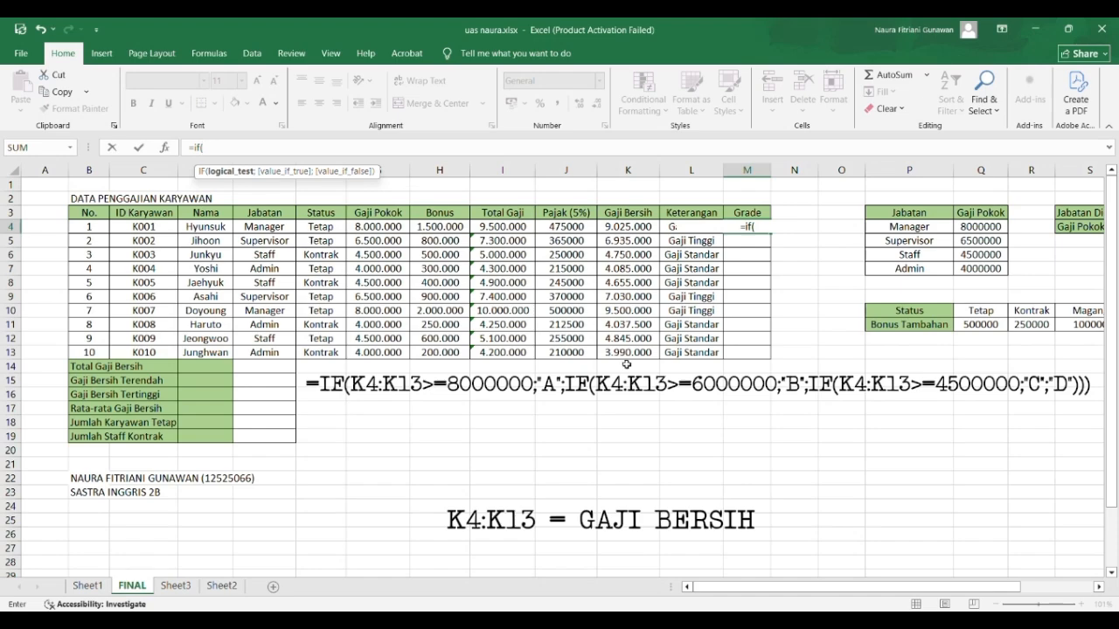
drag(609, 227, 644, 349)
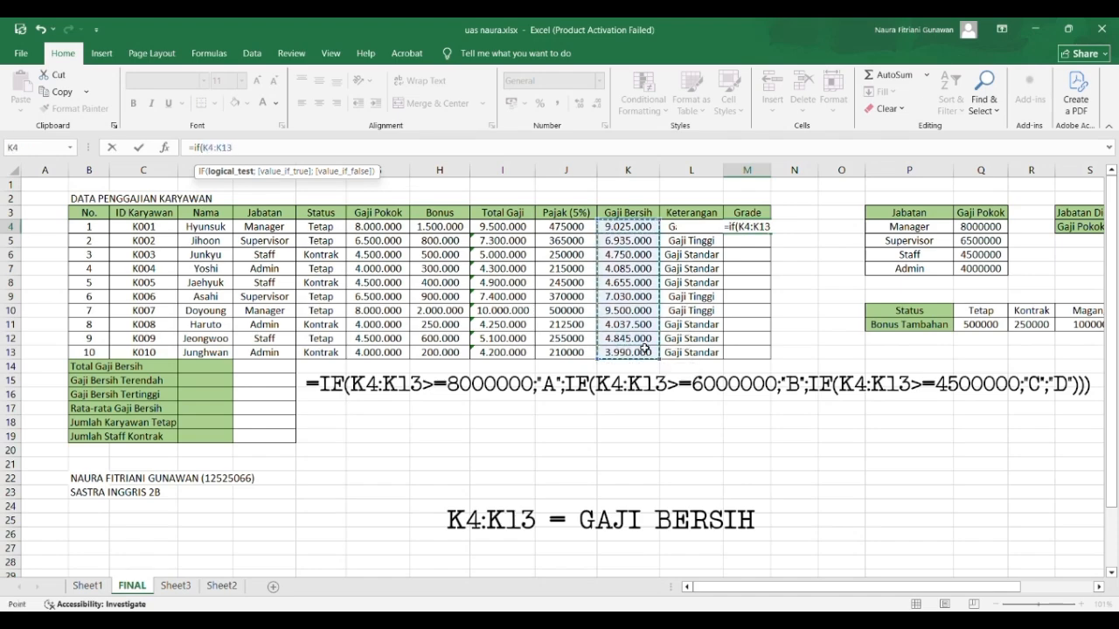
text(>)
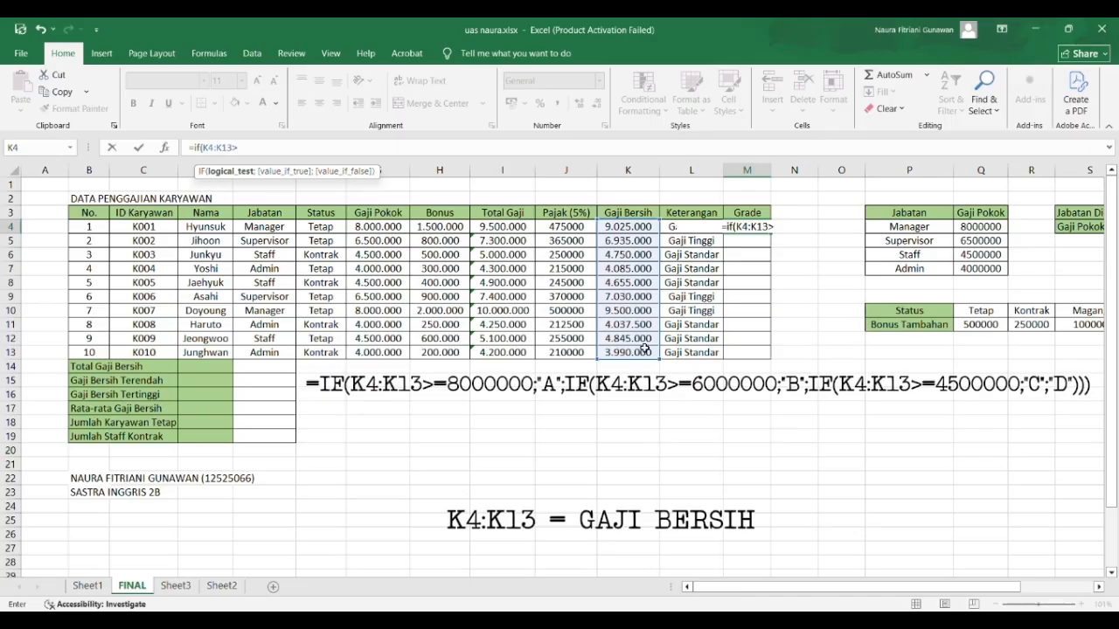
text(=8000000)
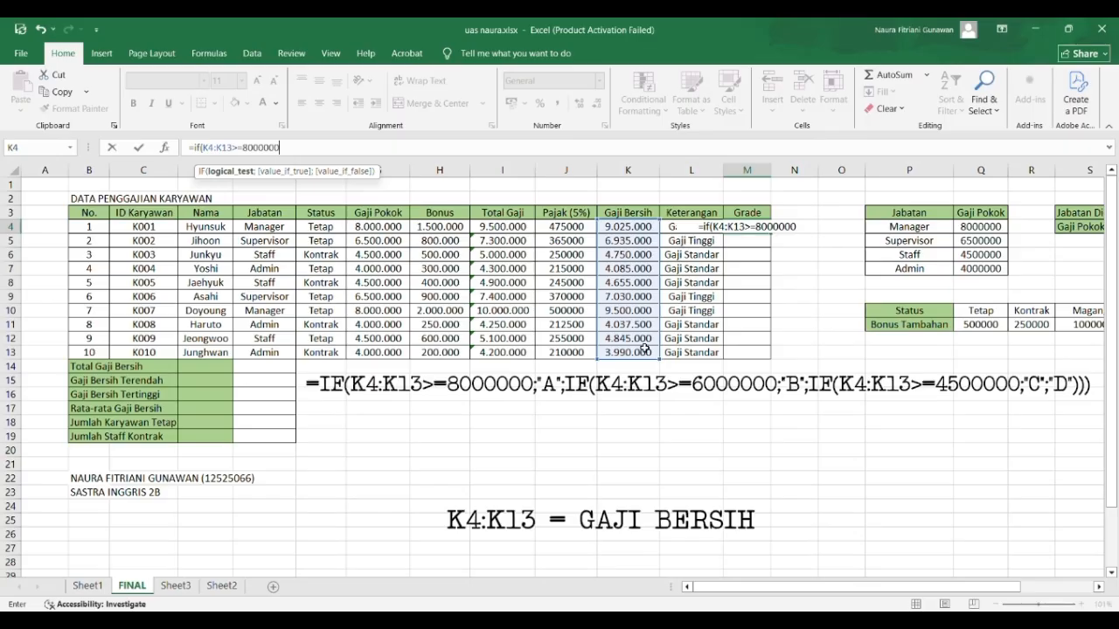
text(;)
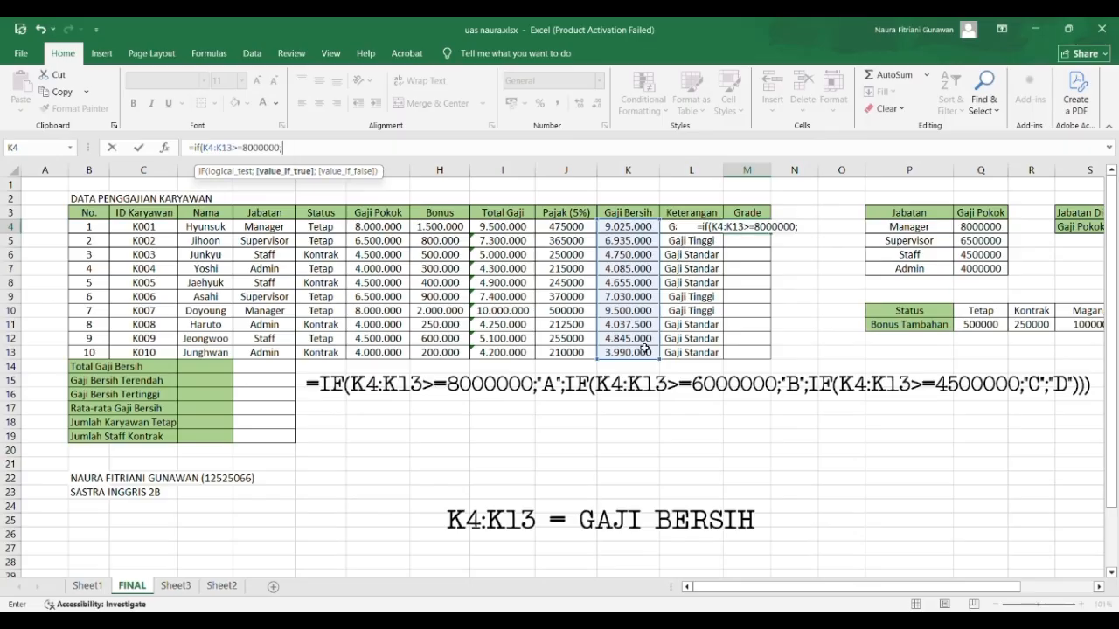
text("A)
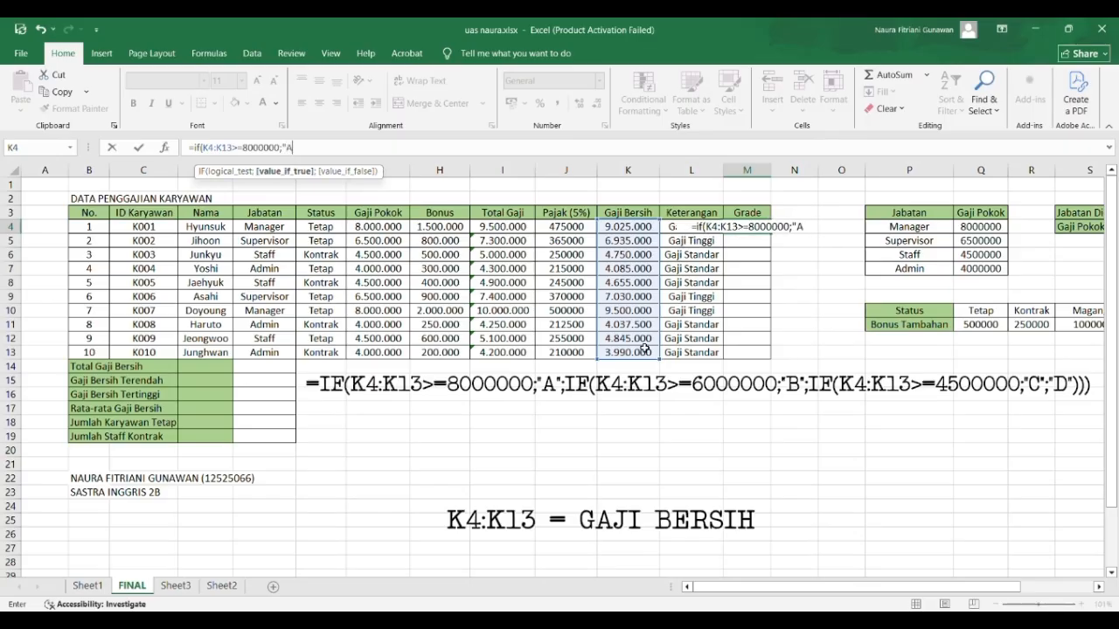
text(";)
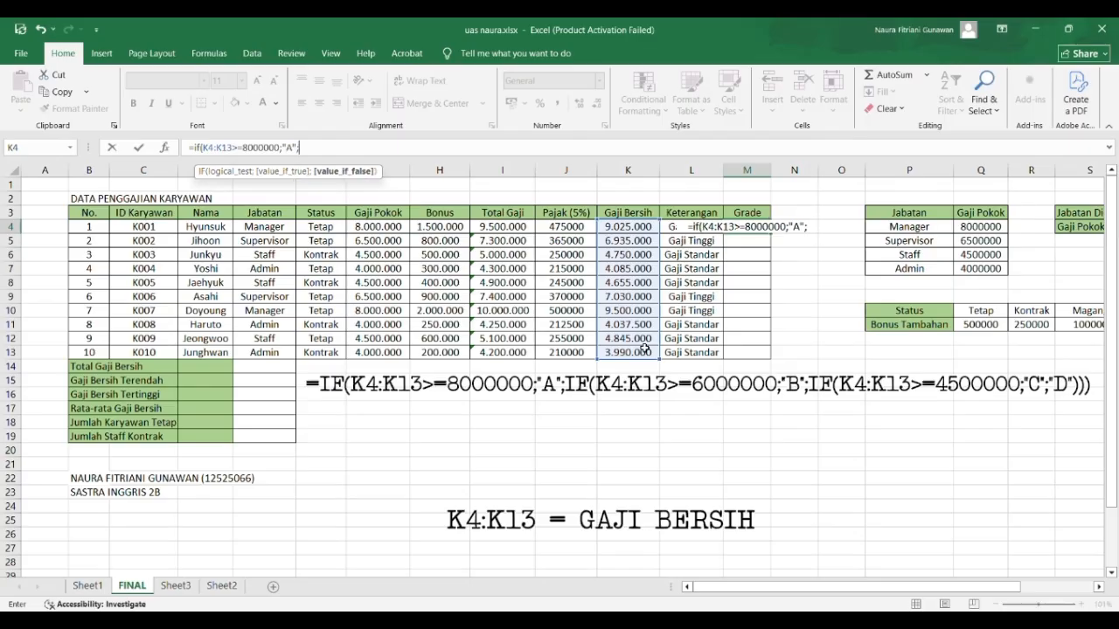
Step: Add a nested IF(K4:K13>=6000000;"B" to the Grade formula in M4 as its second condition
text(if)
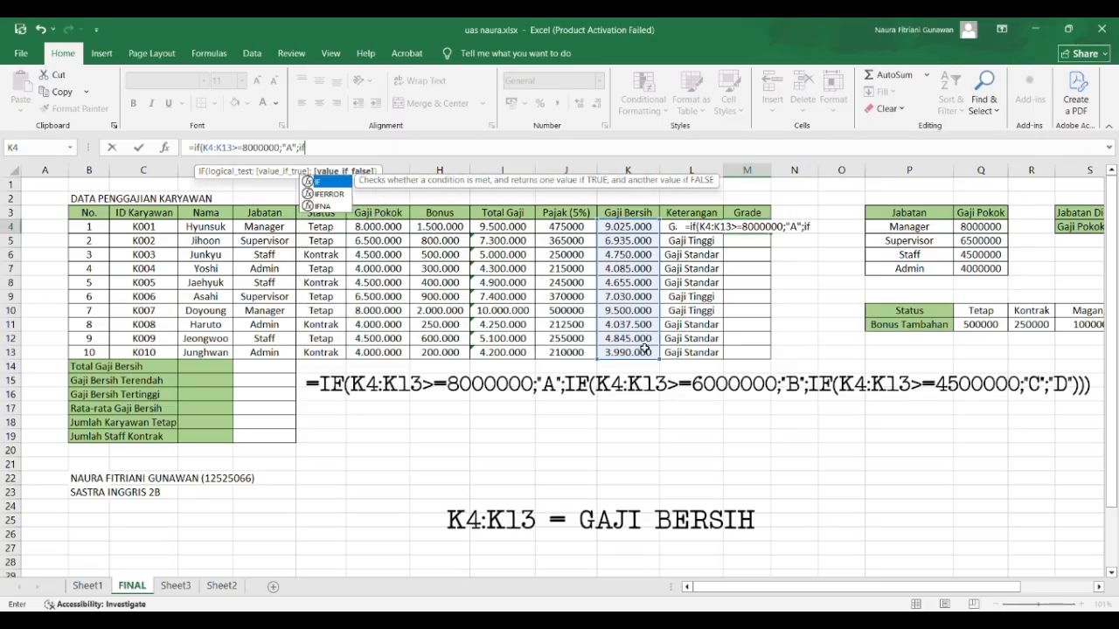
text(()
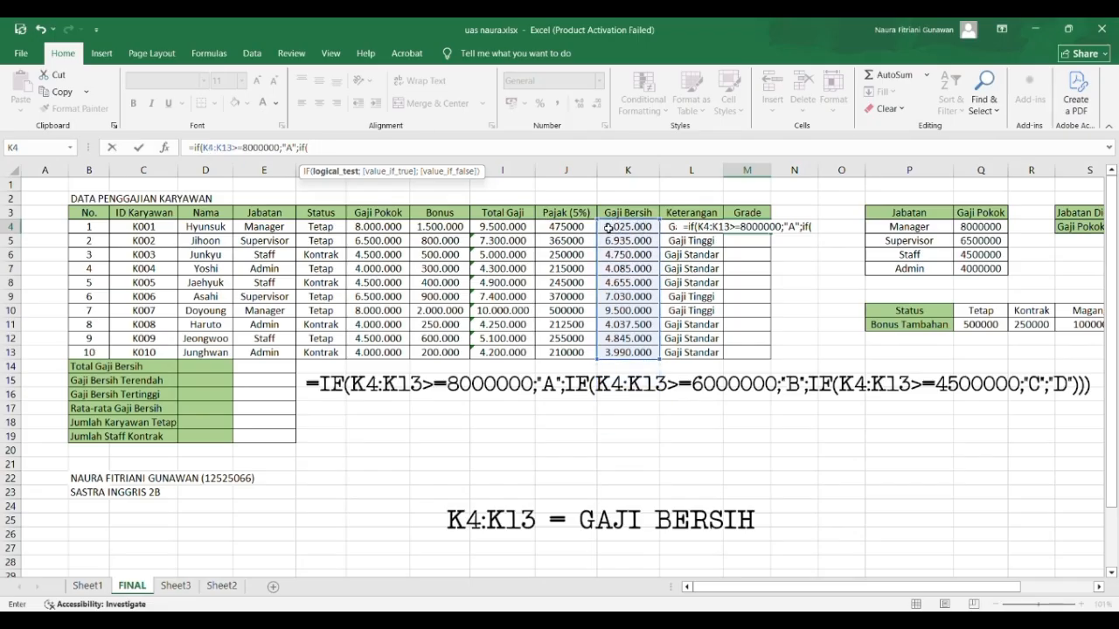
drag(609, 231, 633, 348)
text(>)
text(=)
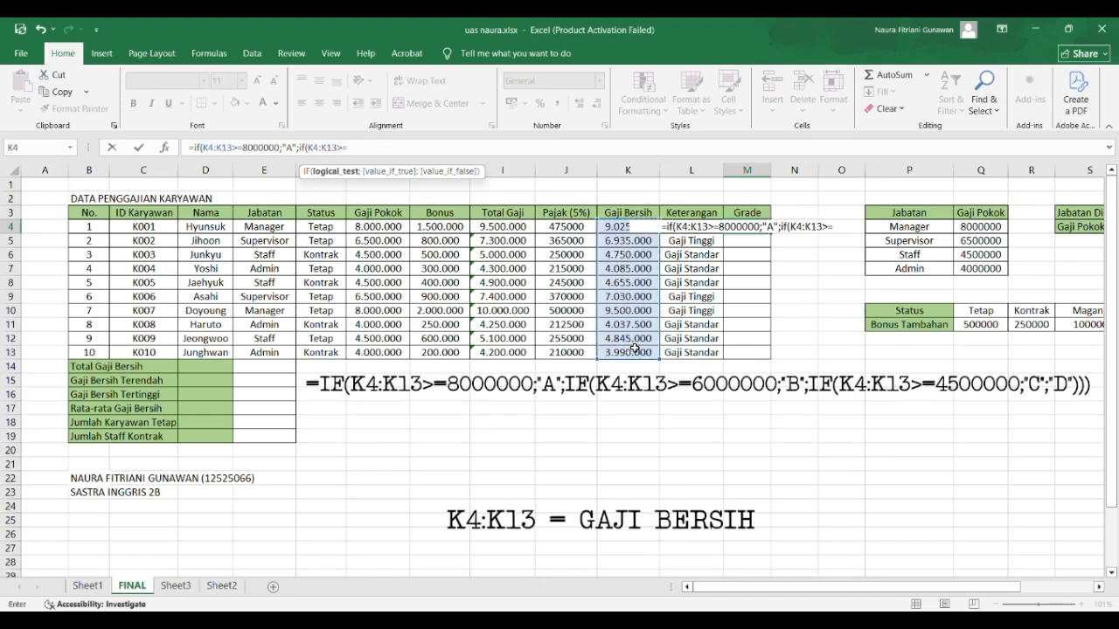
text(6000000)
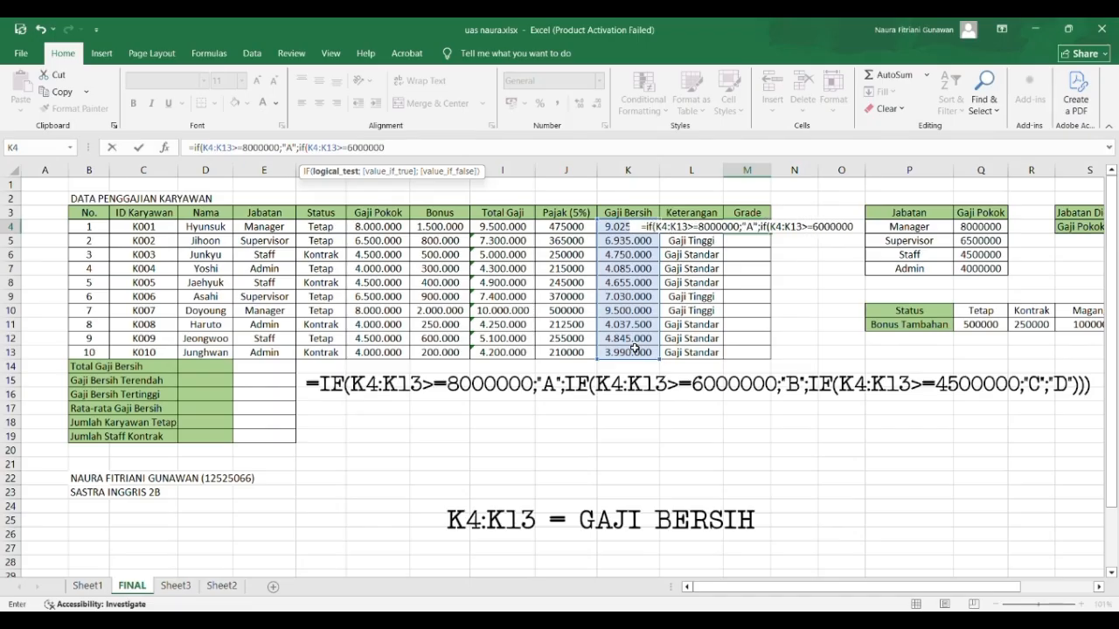
text(;)
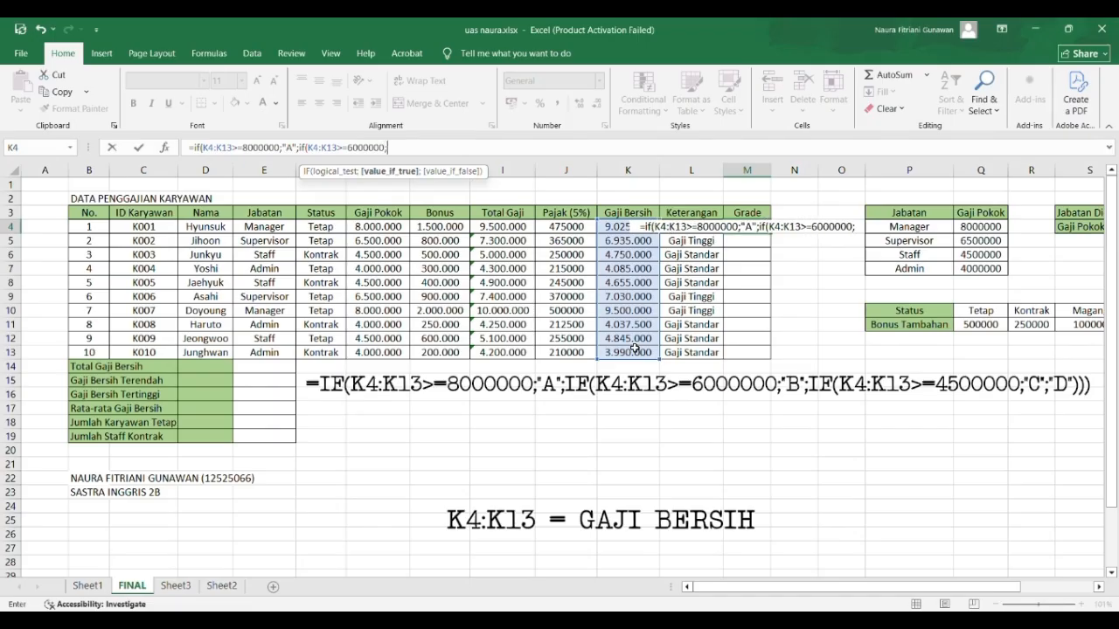
text("B")
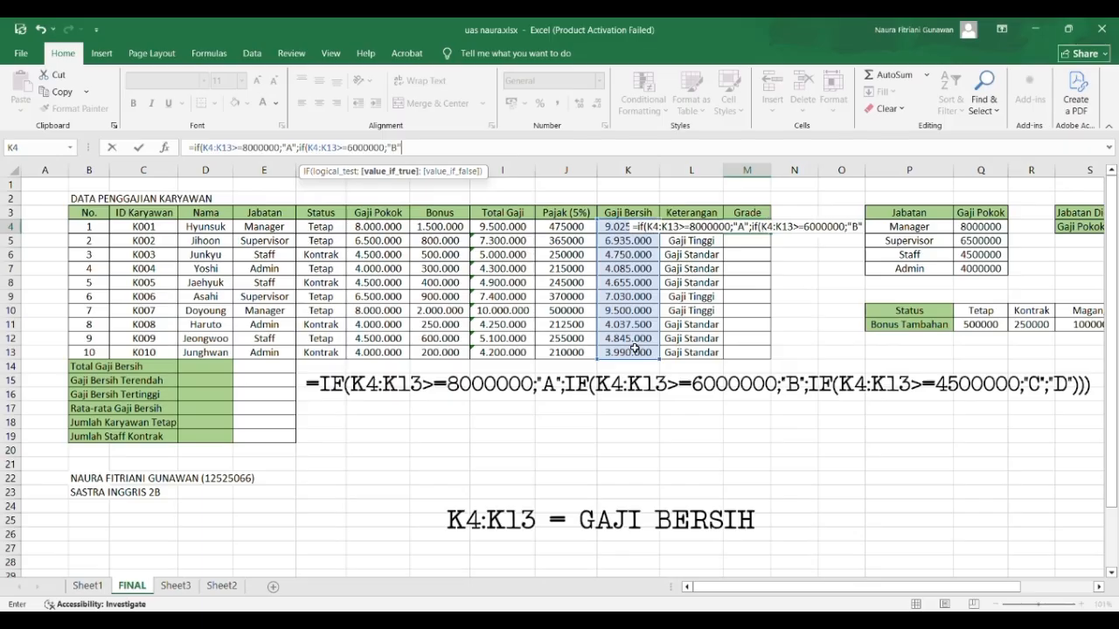
Step: Add a third nested condition, IF(K4:K13>=4500000;, to the Grade formula in M4
text(;if)
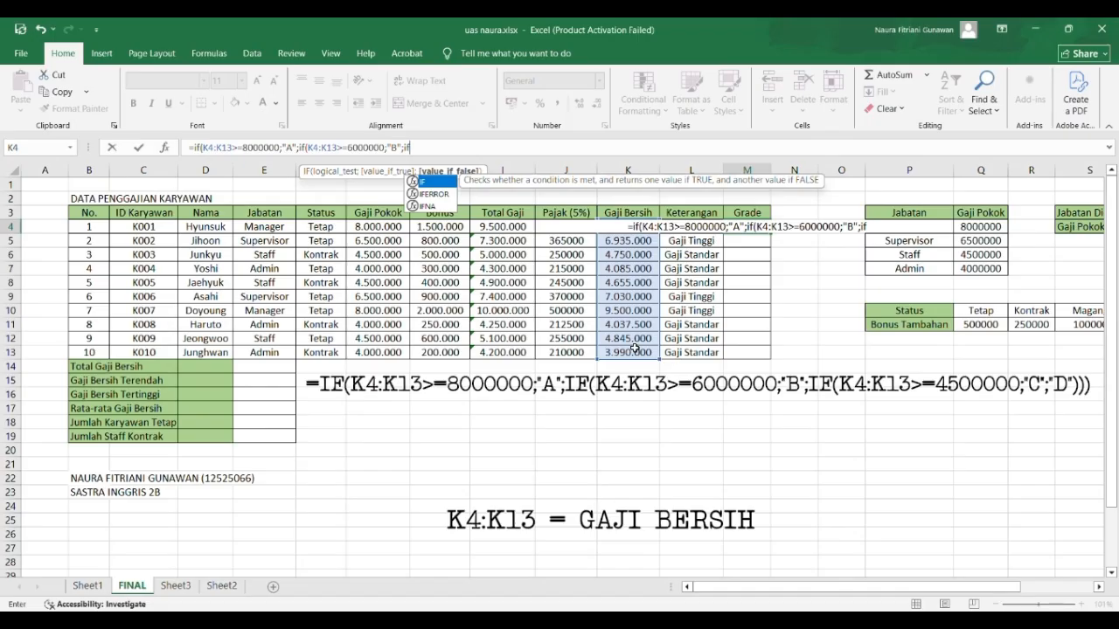
text(()
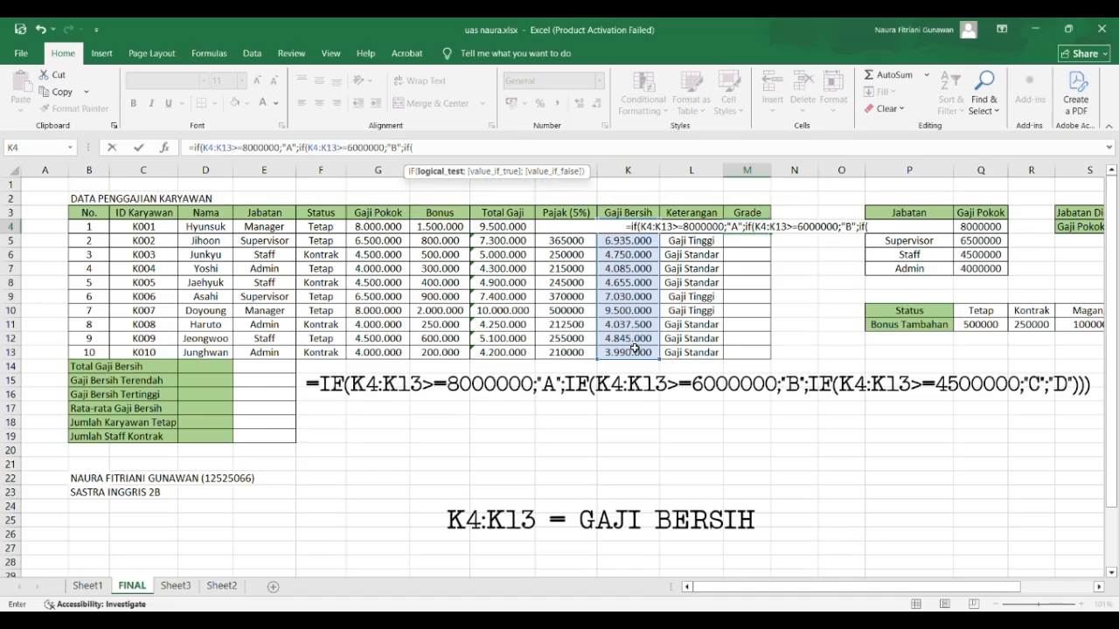
text(k)
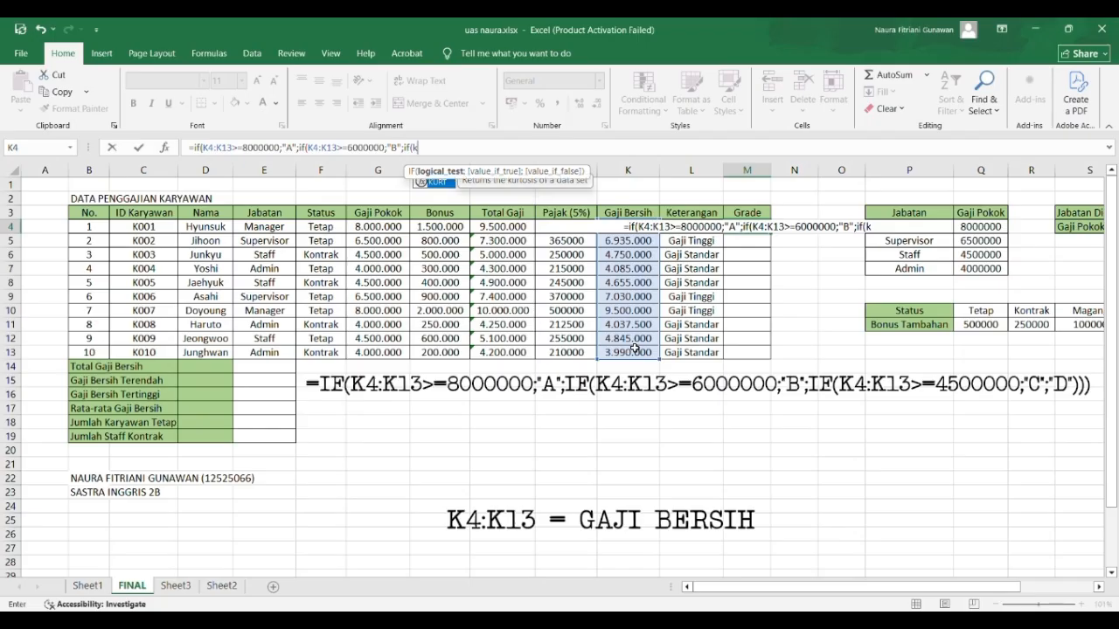
text(4:)
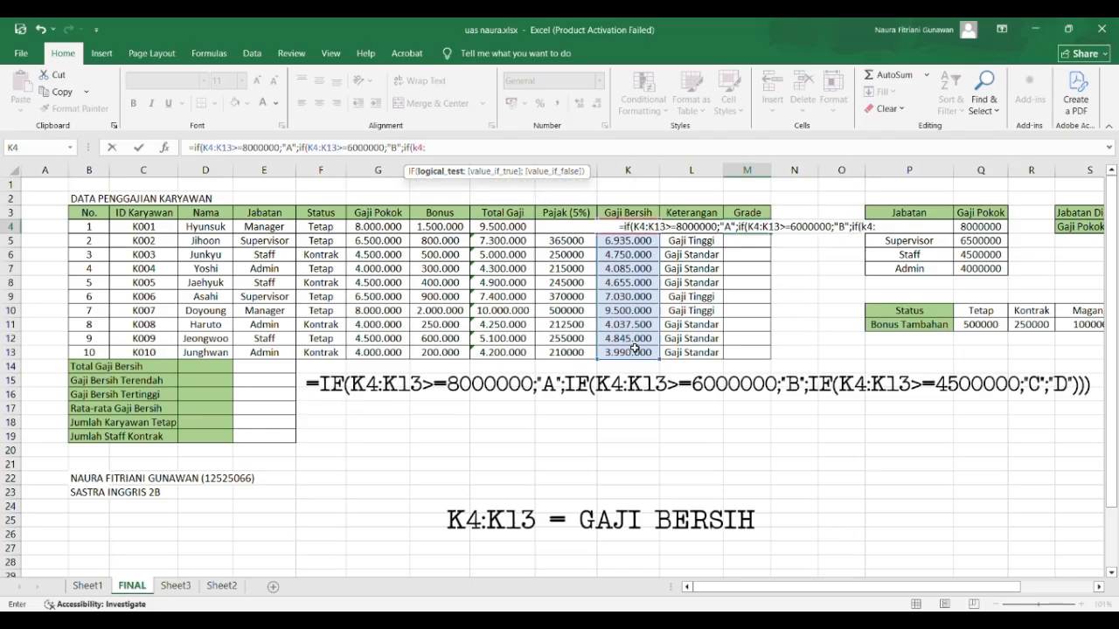
text(k1)
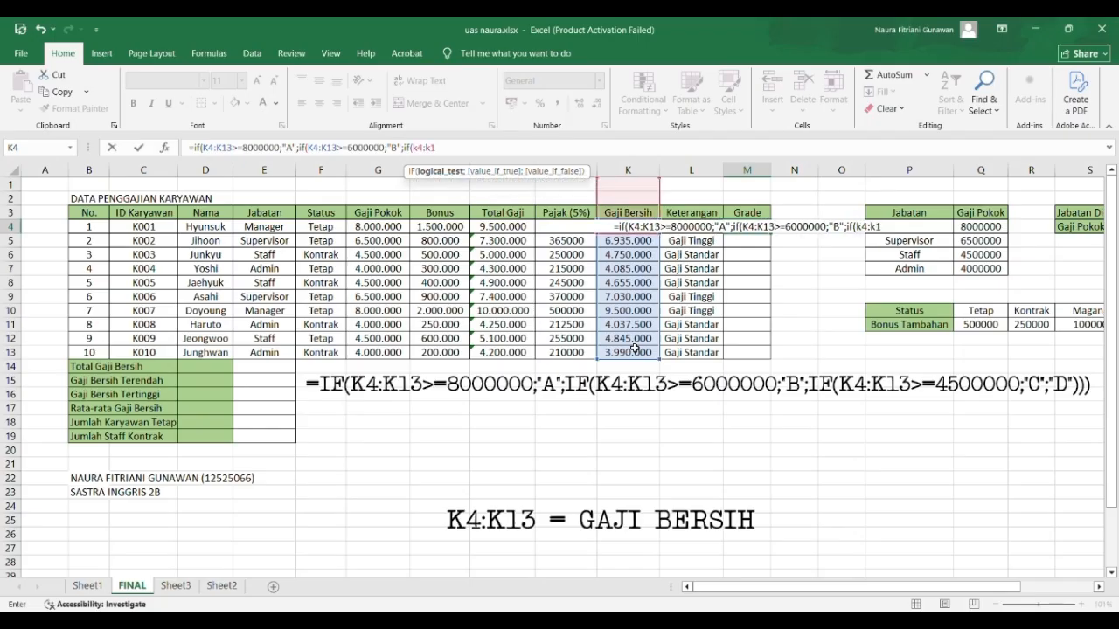
text(3)
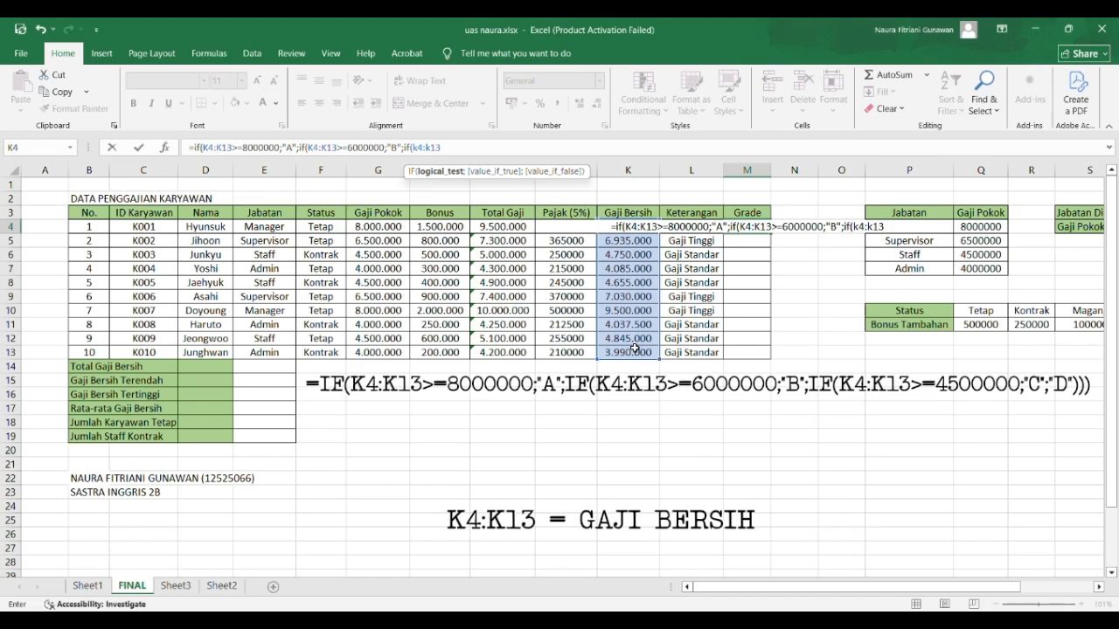
text(>)
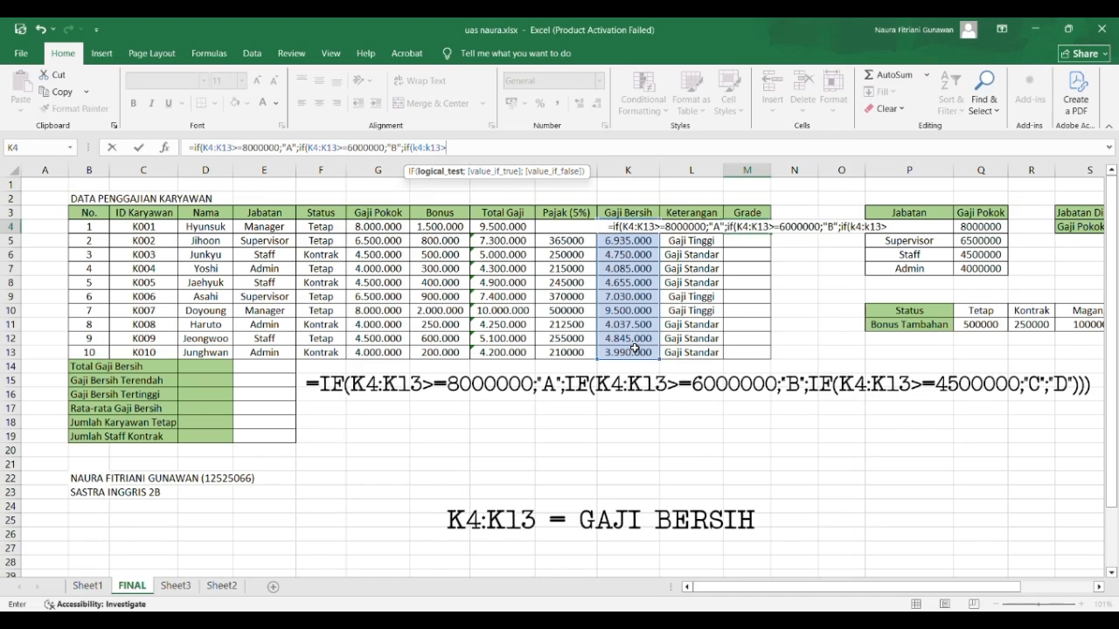
text(=)
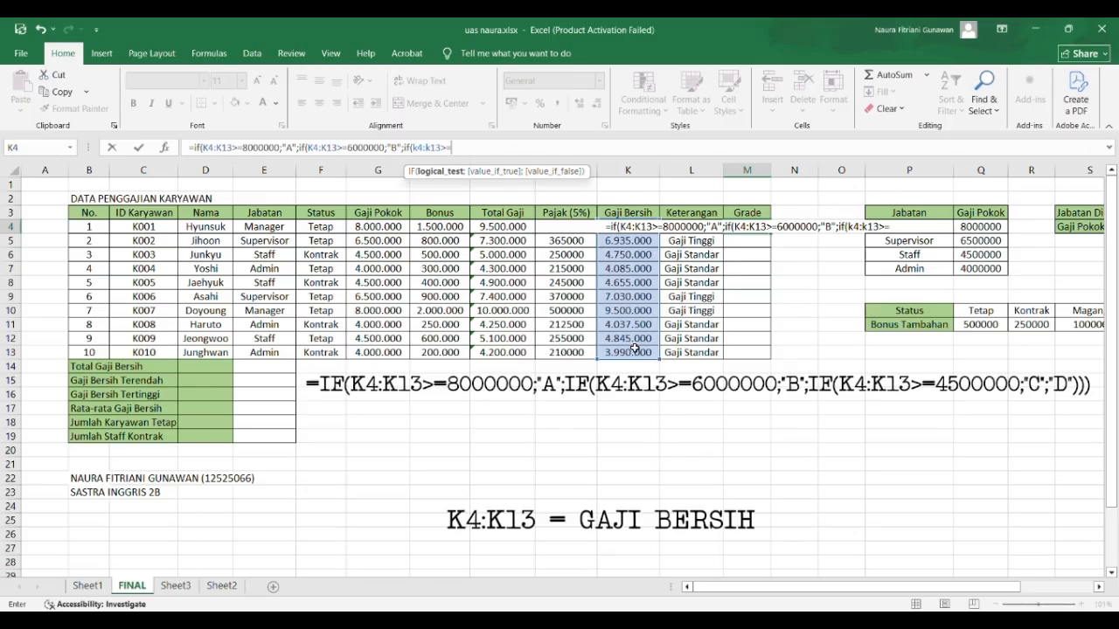
text(4)
text(5)
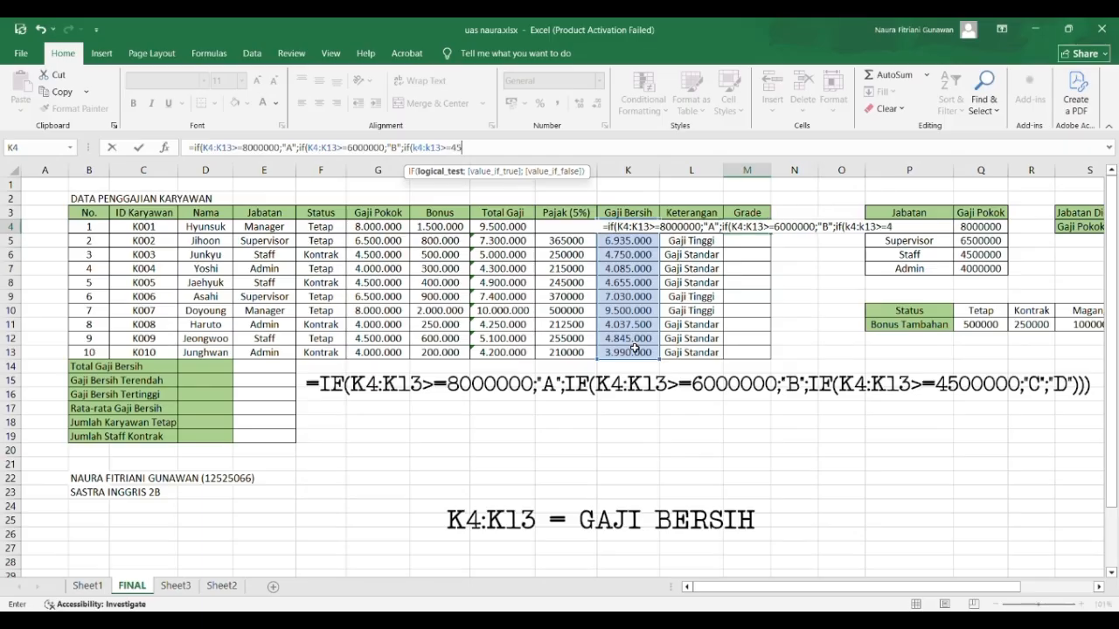
text(0000000)
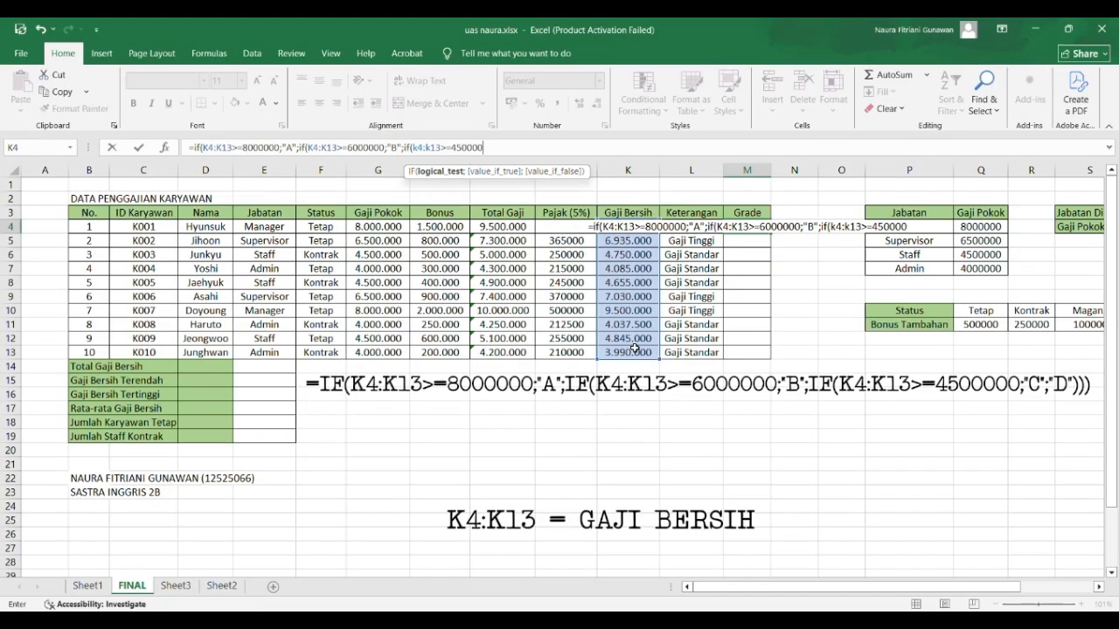
text(;)
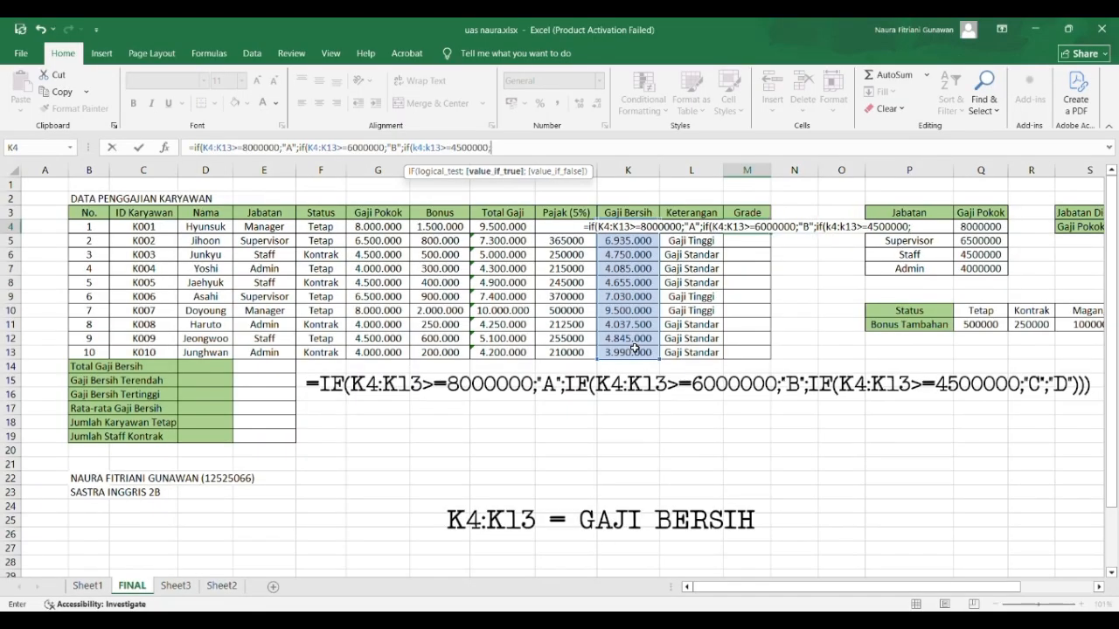
Step: Complete the Grade formula in M4 with "C";"D"))) as the last results and fill it down to M13
text("cc)
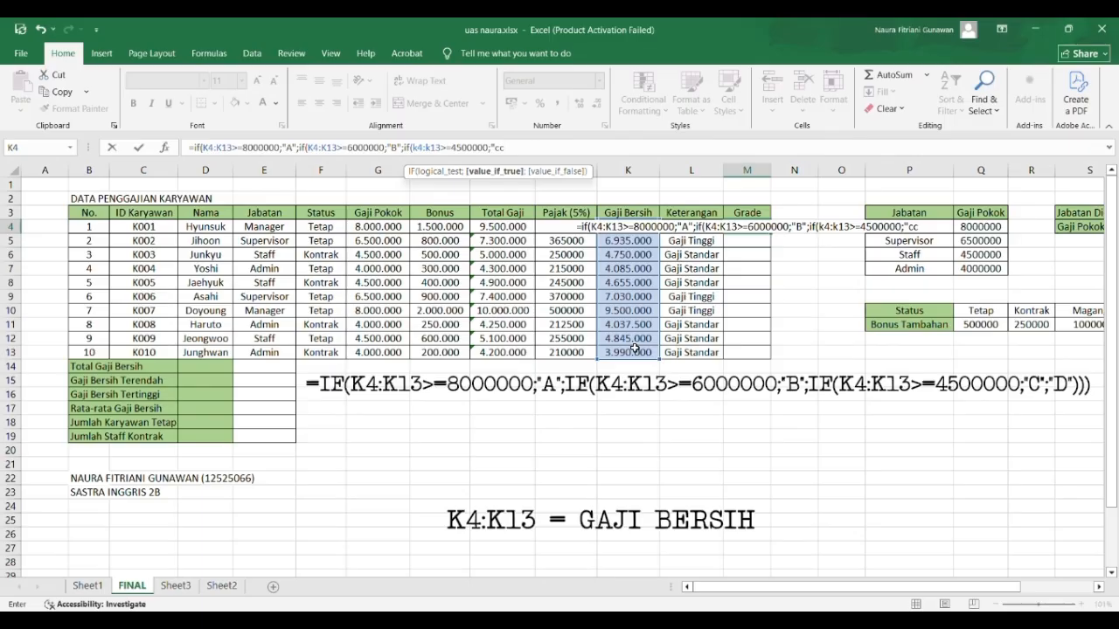
key(BackSpace)
key(BackSpace)
text(C)
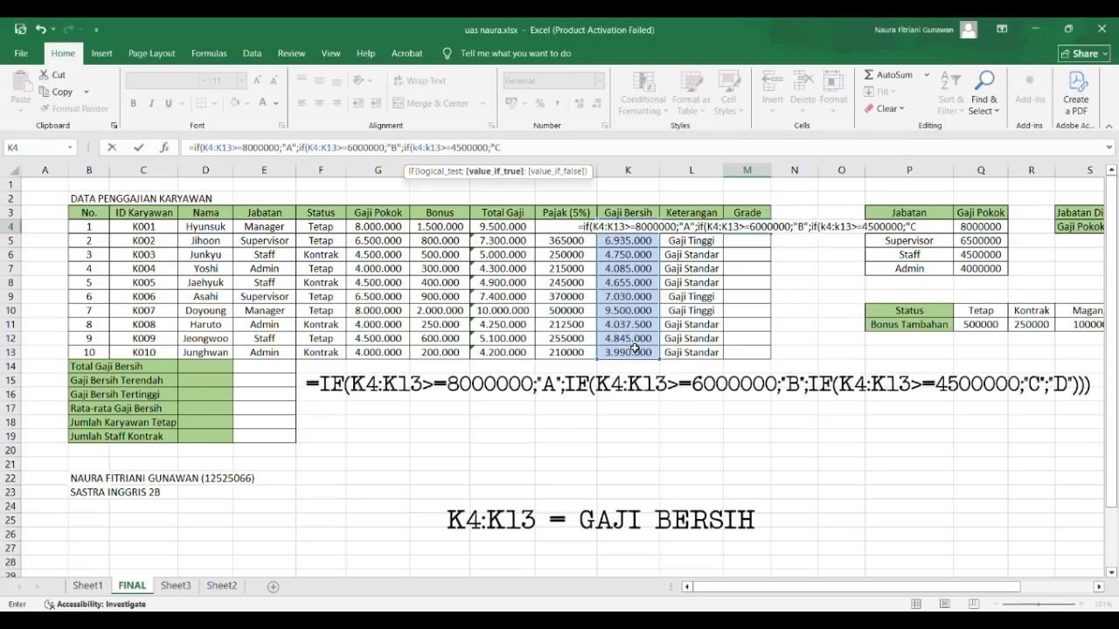
text(";)
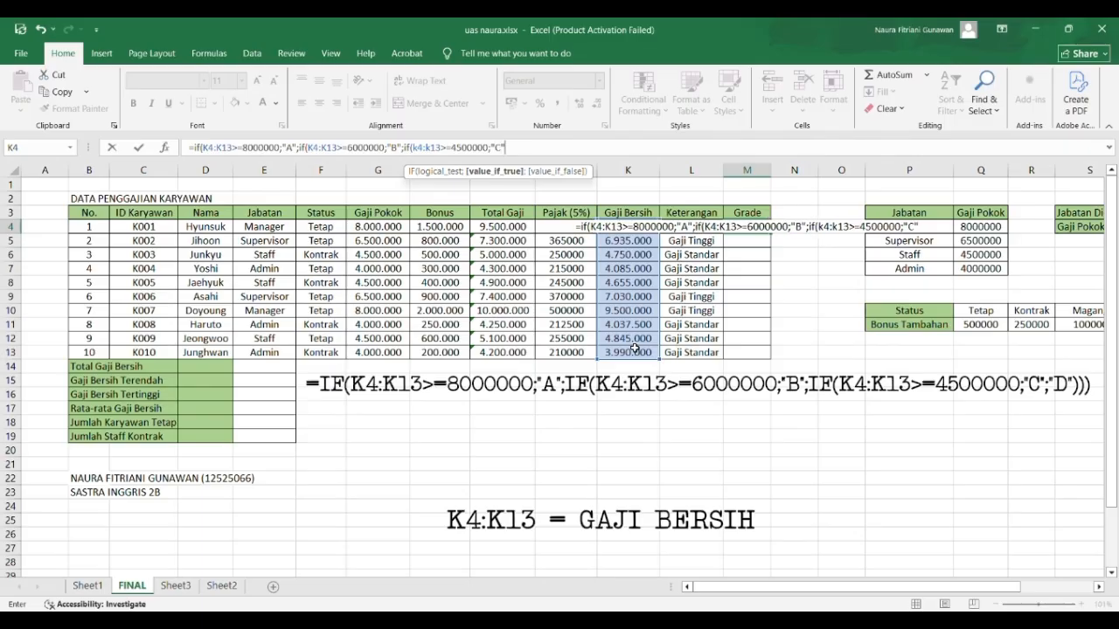
text("D)
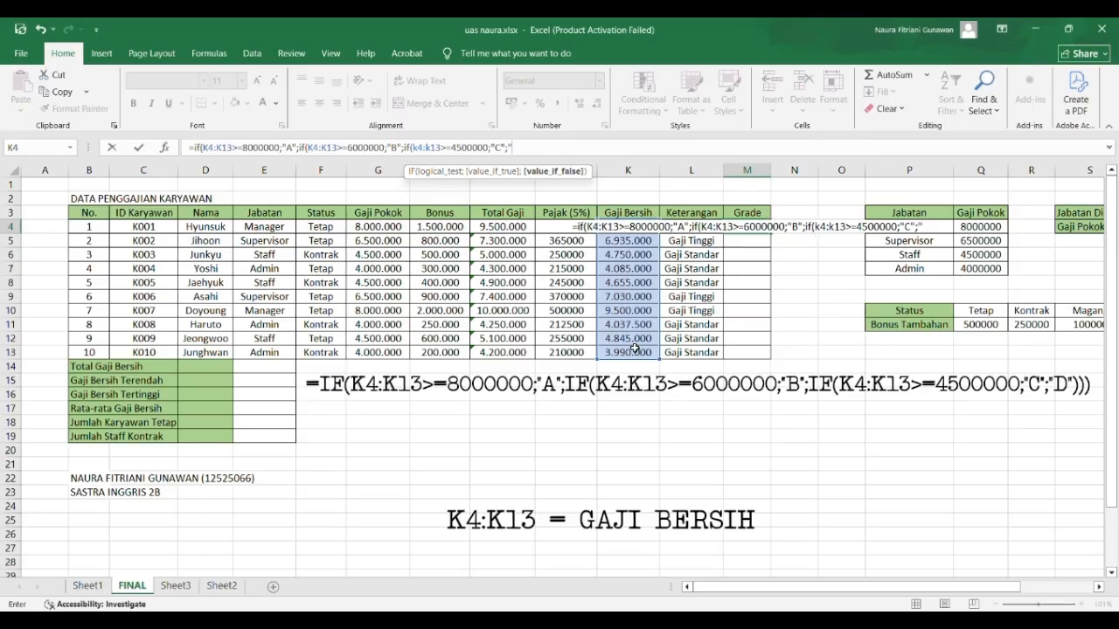
text(")
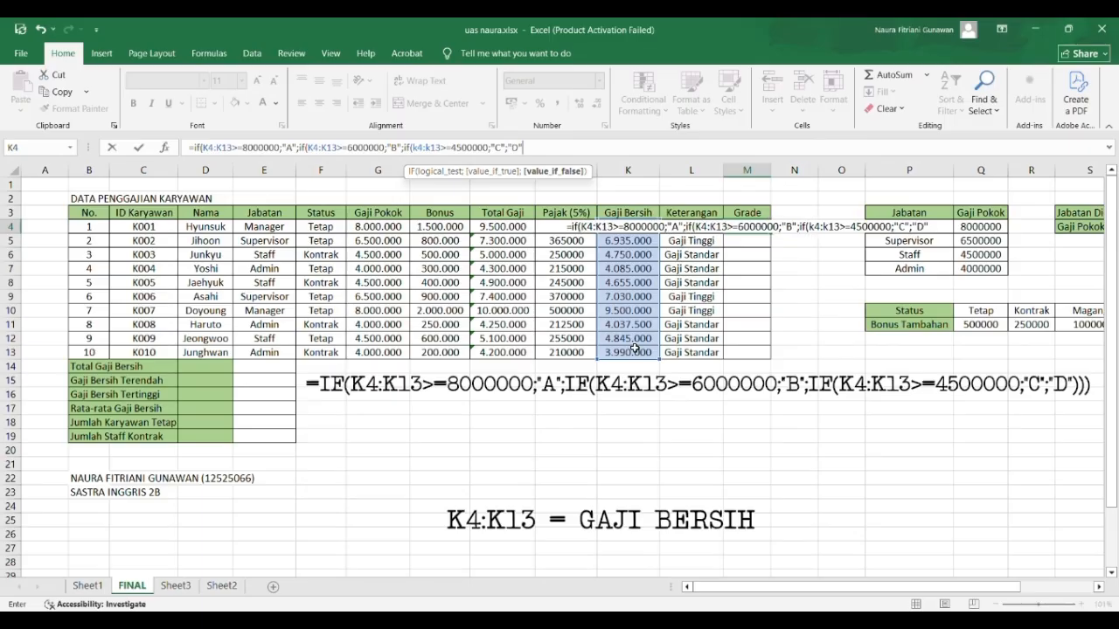
text())))
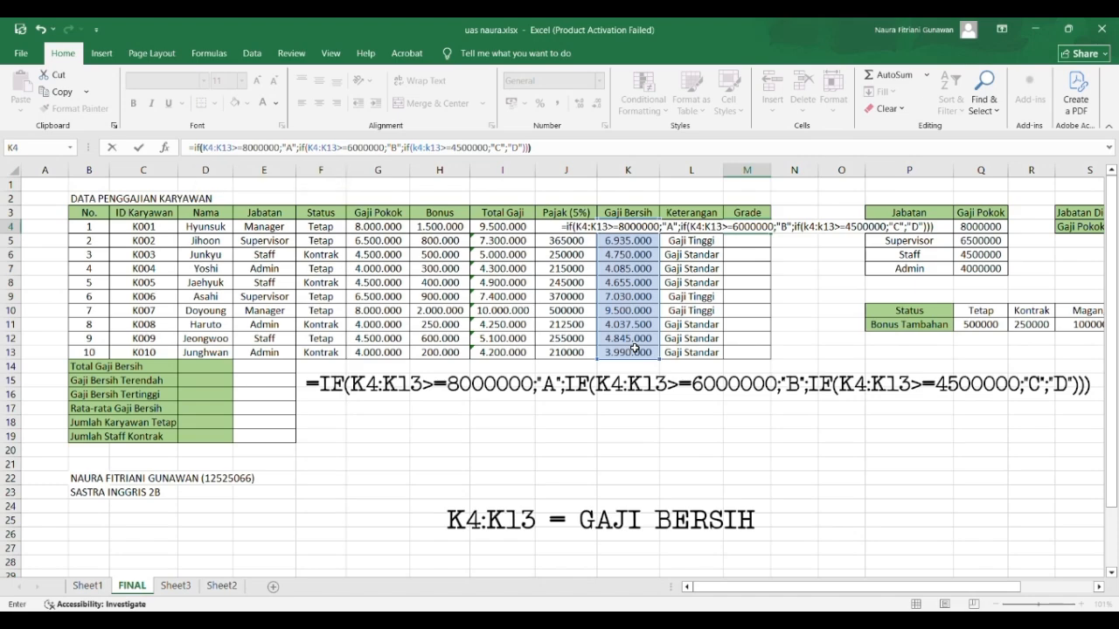
key(Return)
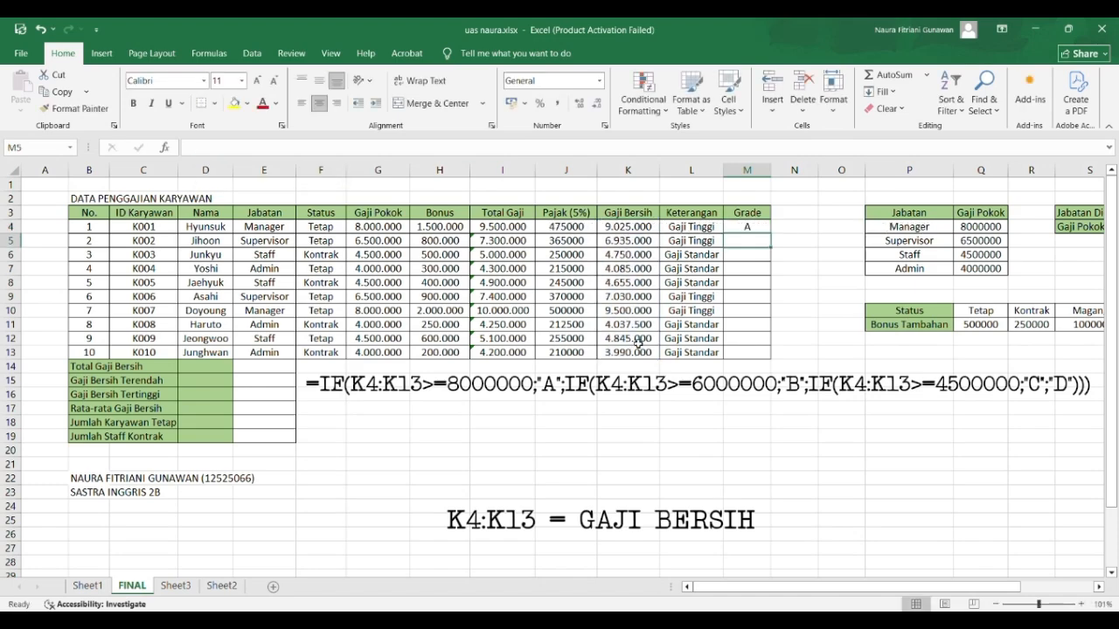
click(734, 227)
drag(769, 233, 765, 357)
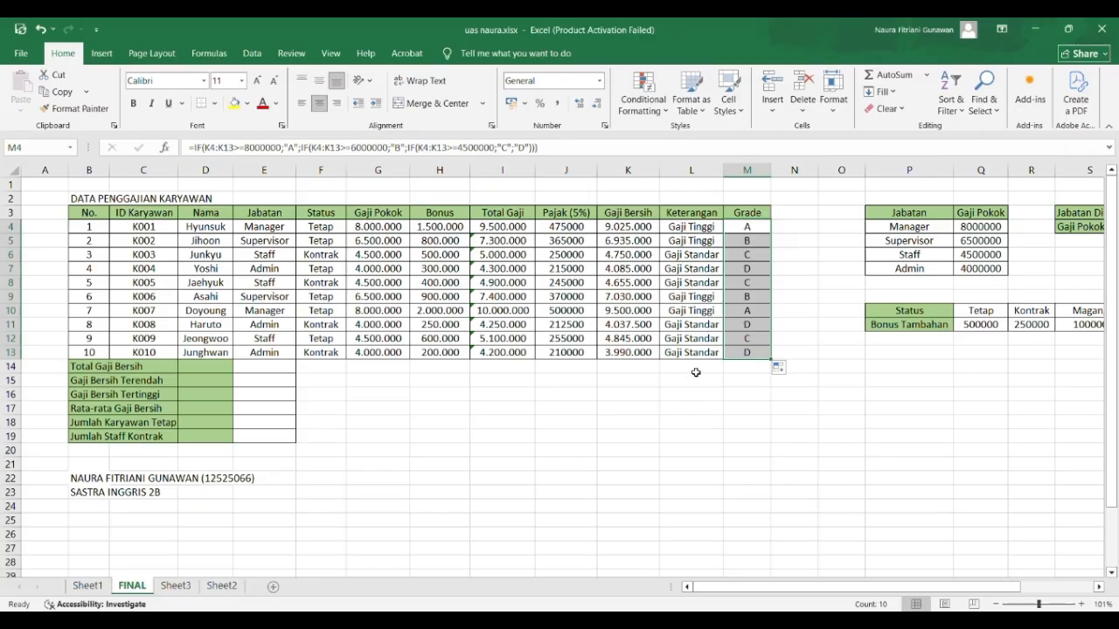
Step: Enter =SUM(K4:K13) in E14 for Total Gaji Bersih
click(259, 364)
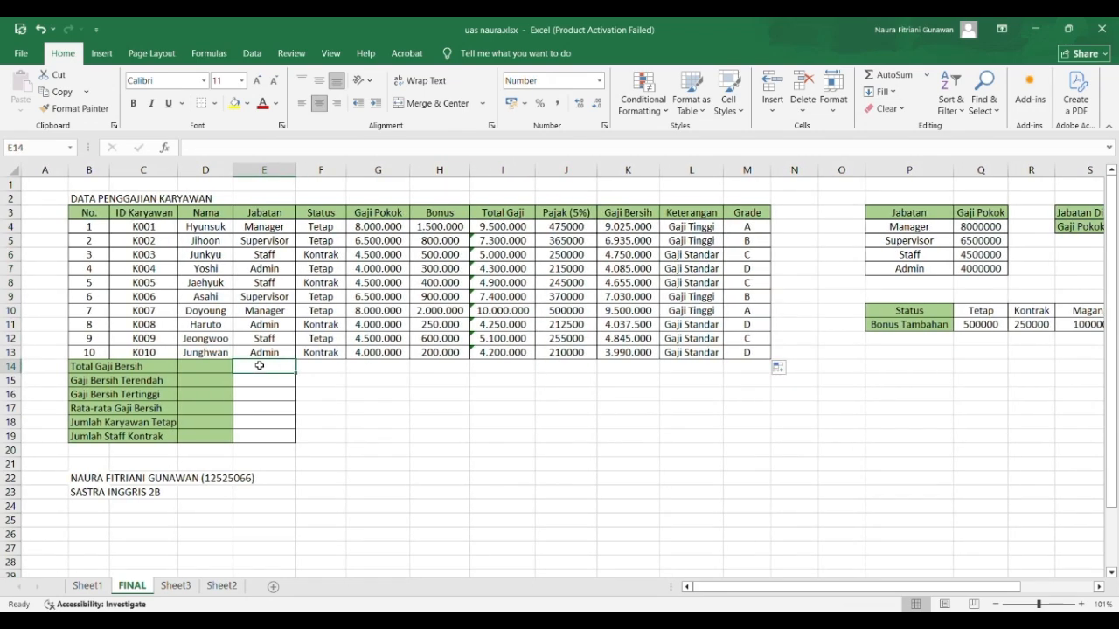
click(303, 145)
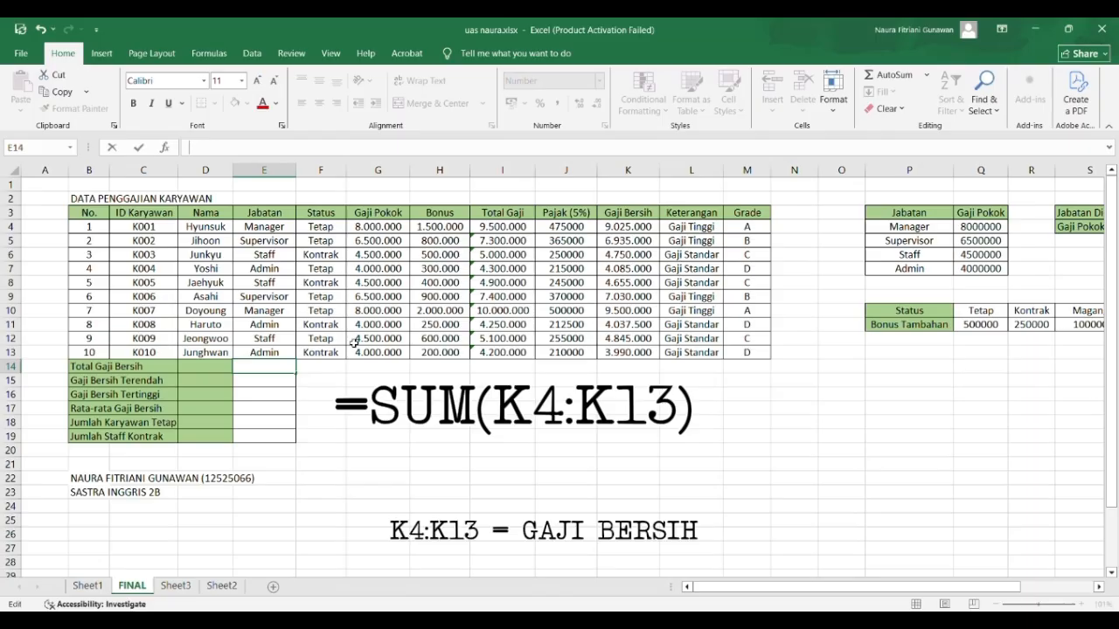
text(=su)
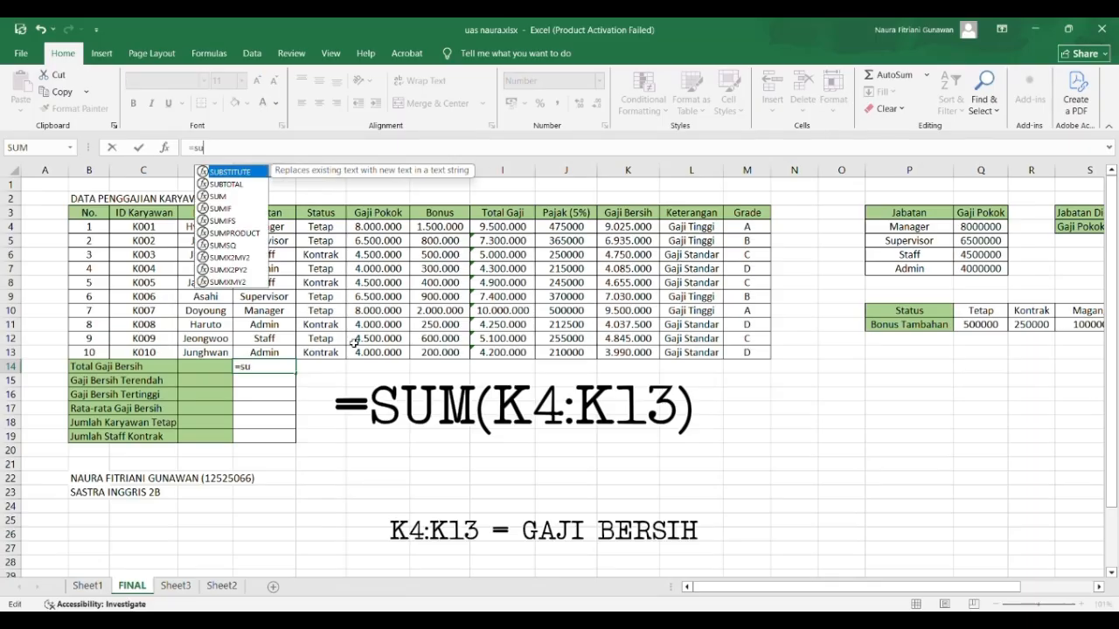
text(m()
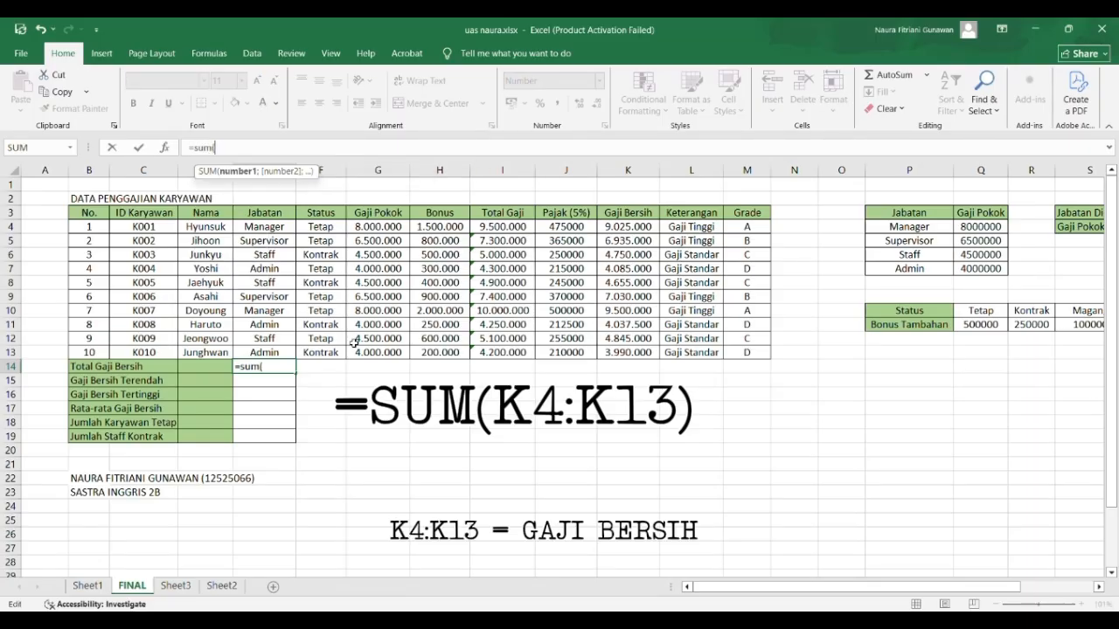
drag(617, 229, 638, 349)
text())
key(Return)
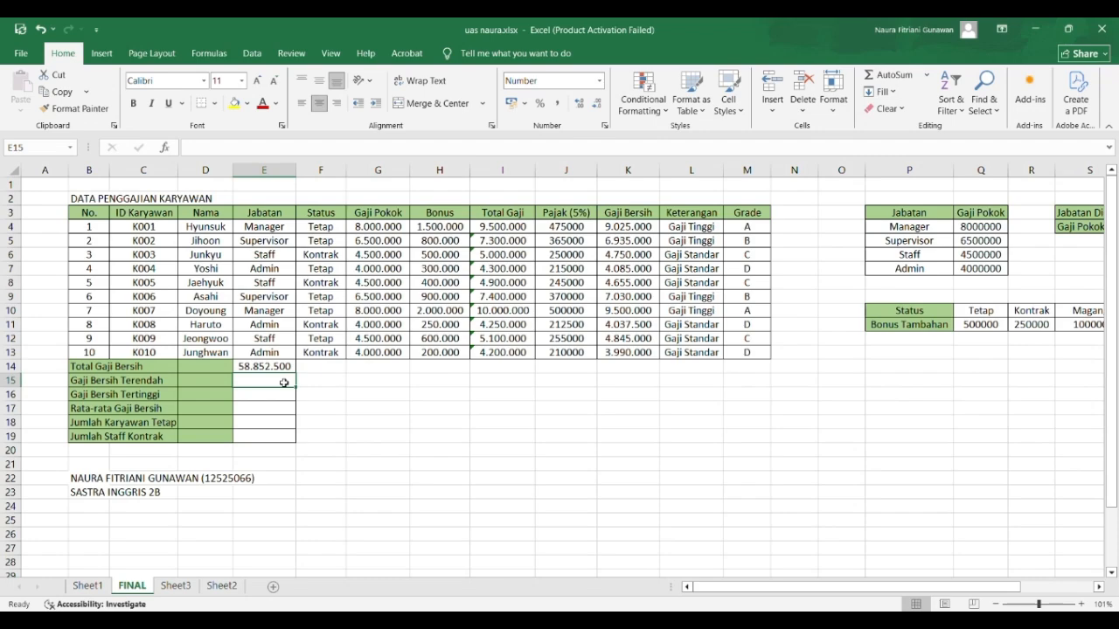
Step: Enter =MIN(K4:K13) in E15 for Gaji Bersih Terendah
click(296, 146)
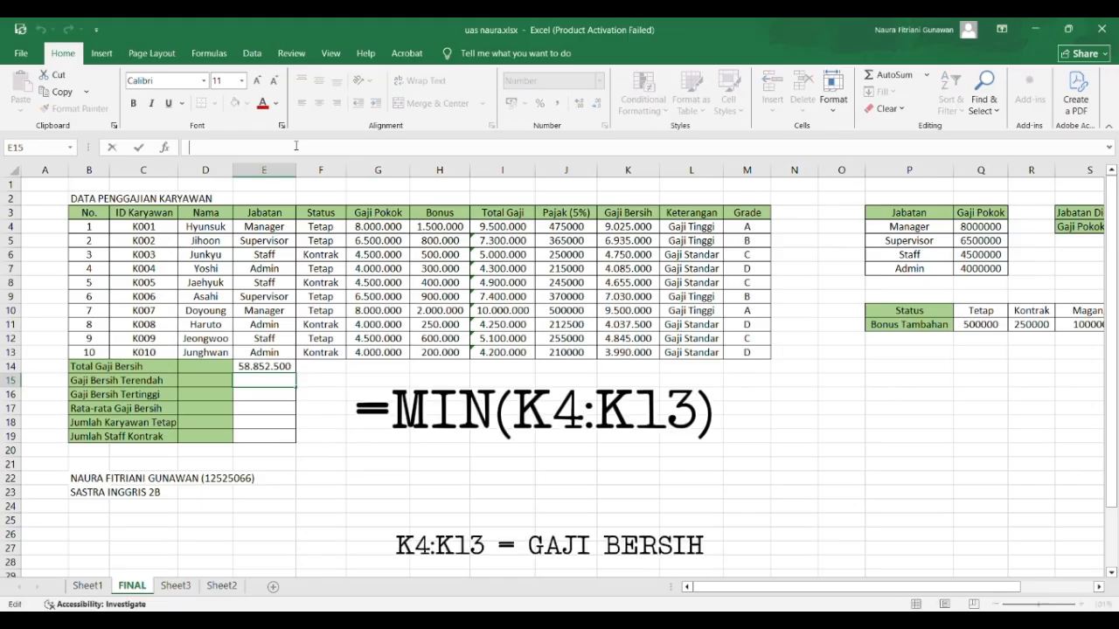
text(=m)
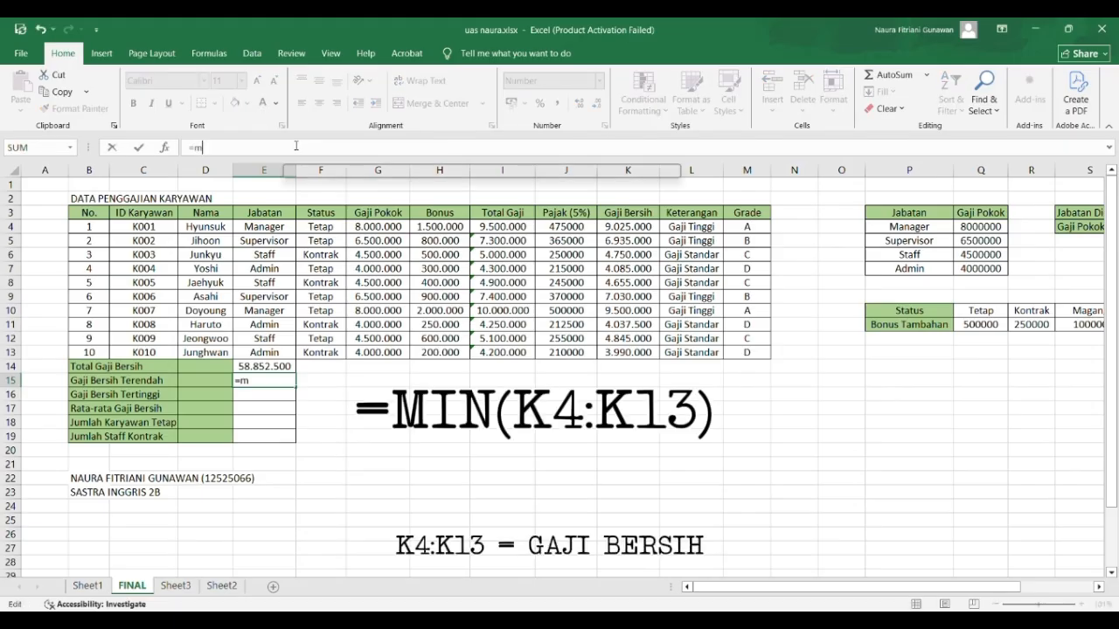
text(in()
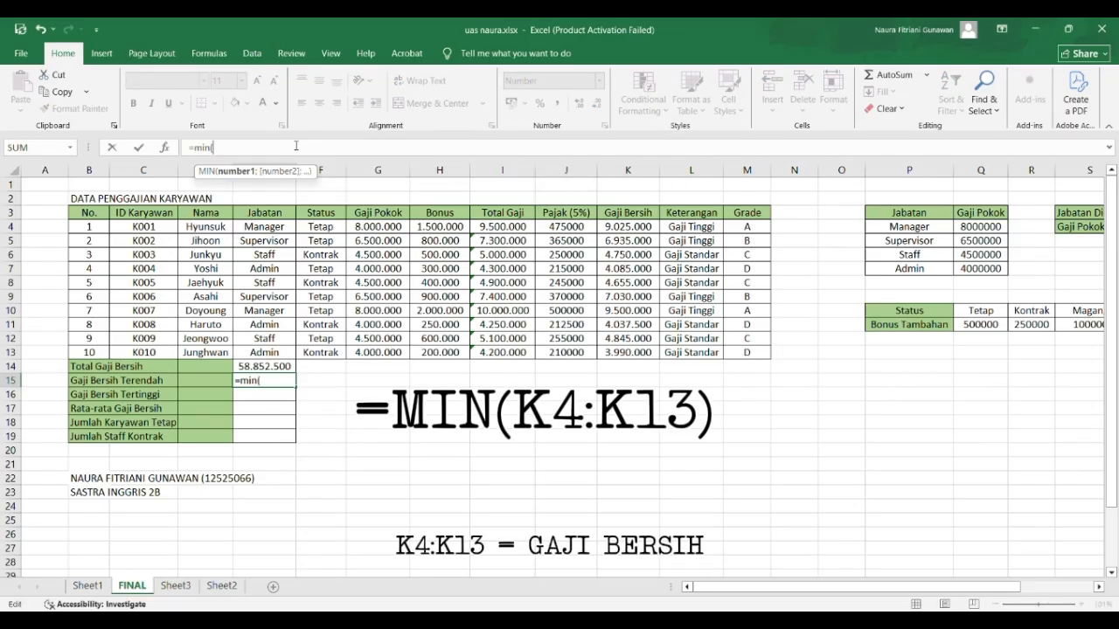
drag(625, 227, 647, 352)
text())
key(Return)
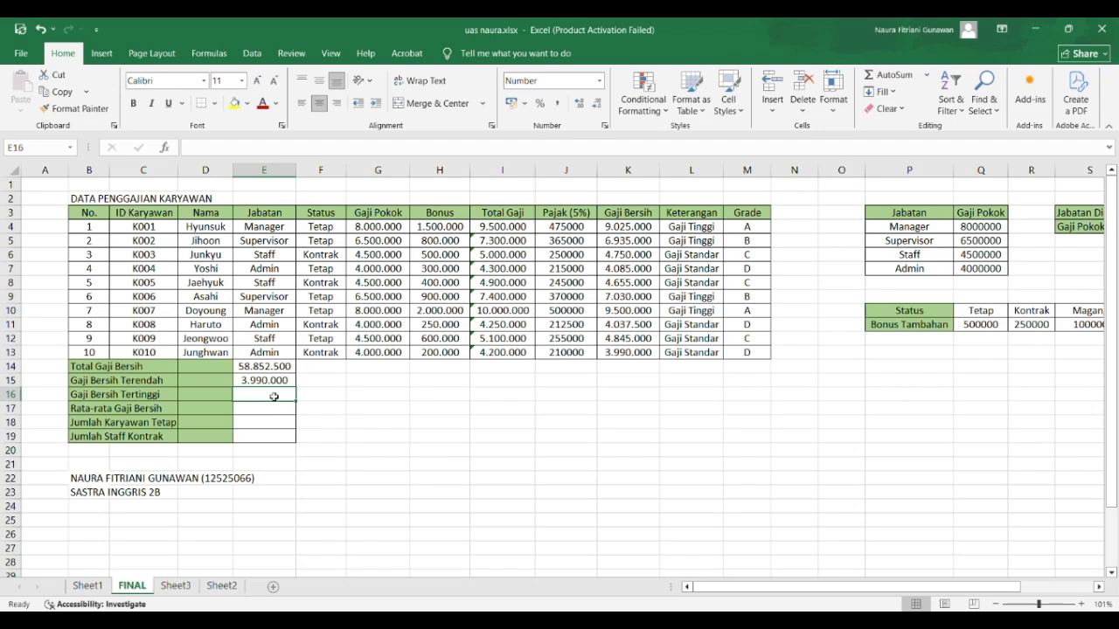
Step: Enter =MAX(K4:K13) in E16 for Gaji Bersih Tertinggi
click(286, 150)
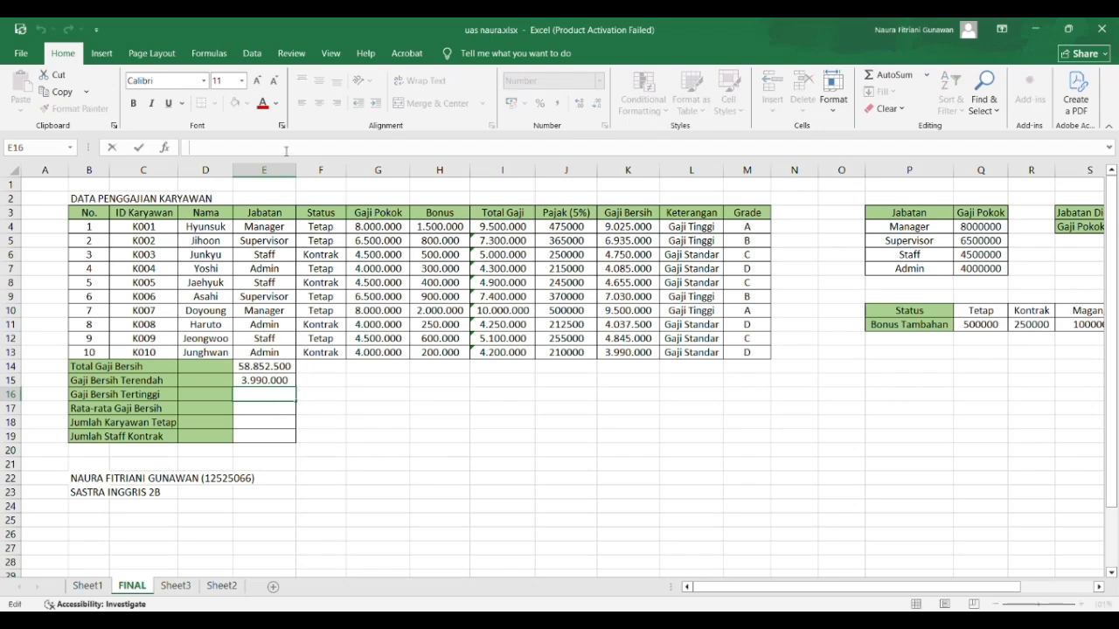
text(=maz)
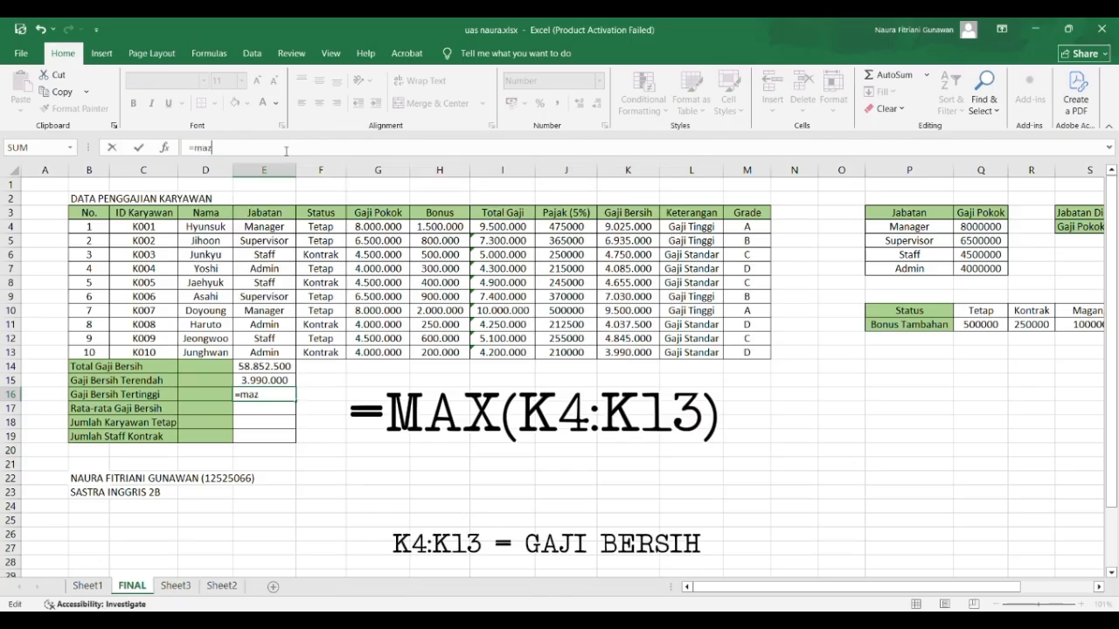
key(BackSpace)
text(x)
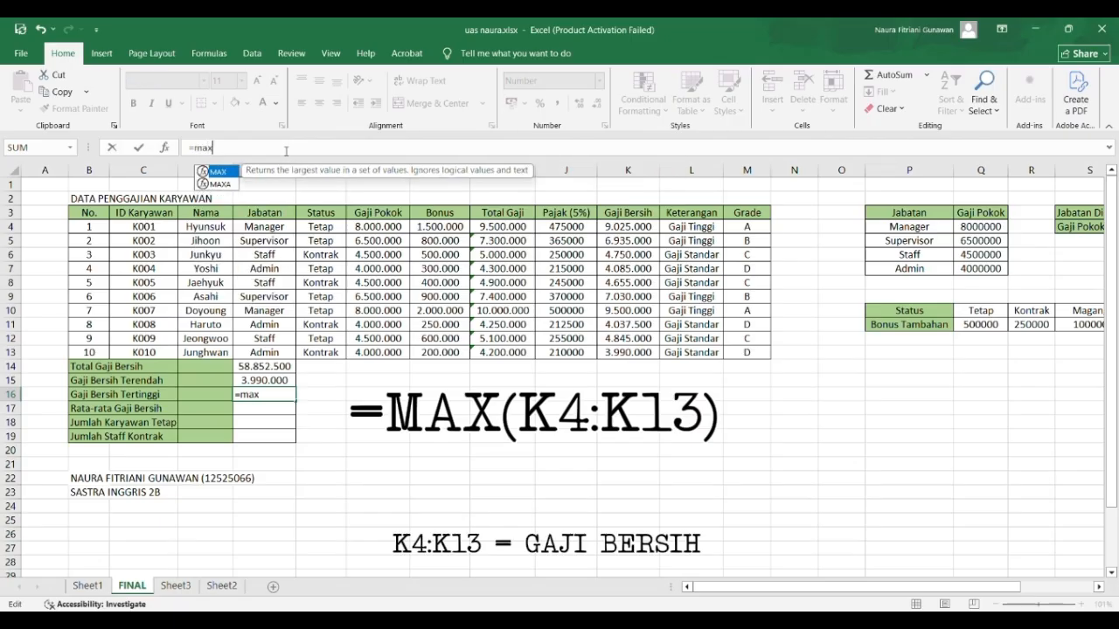
text(()
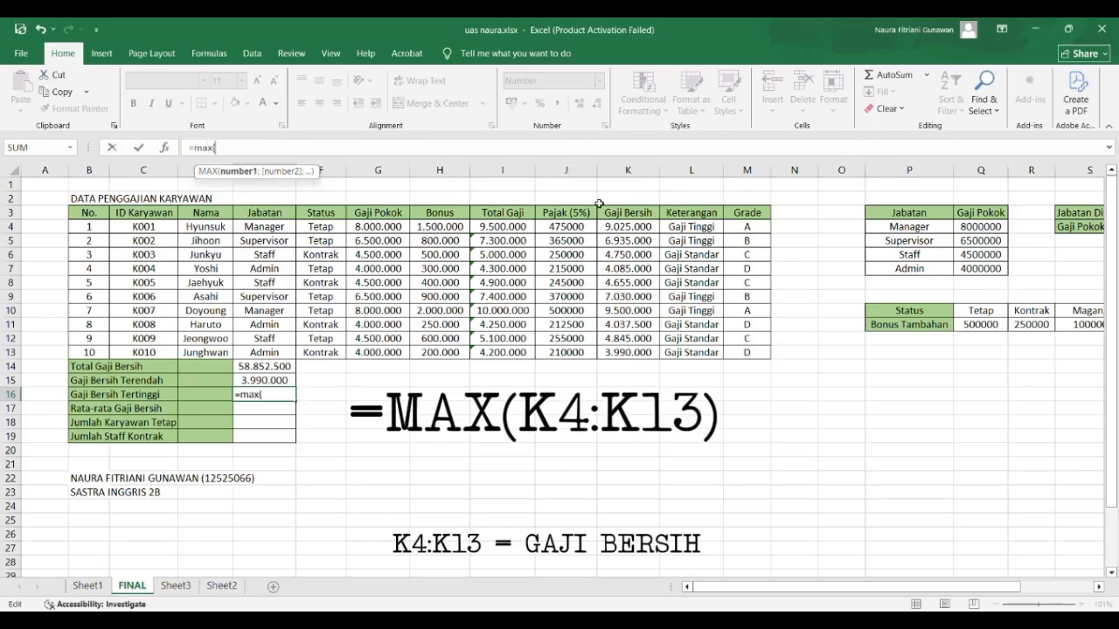
drag(614, 233, 636, 348)
text())
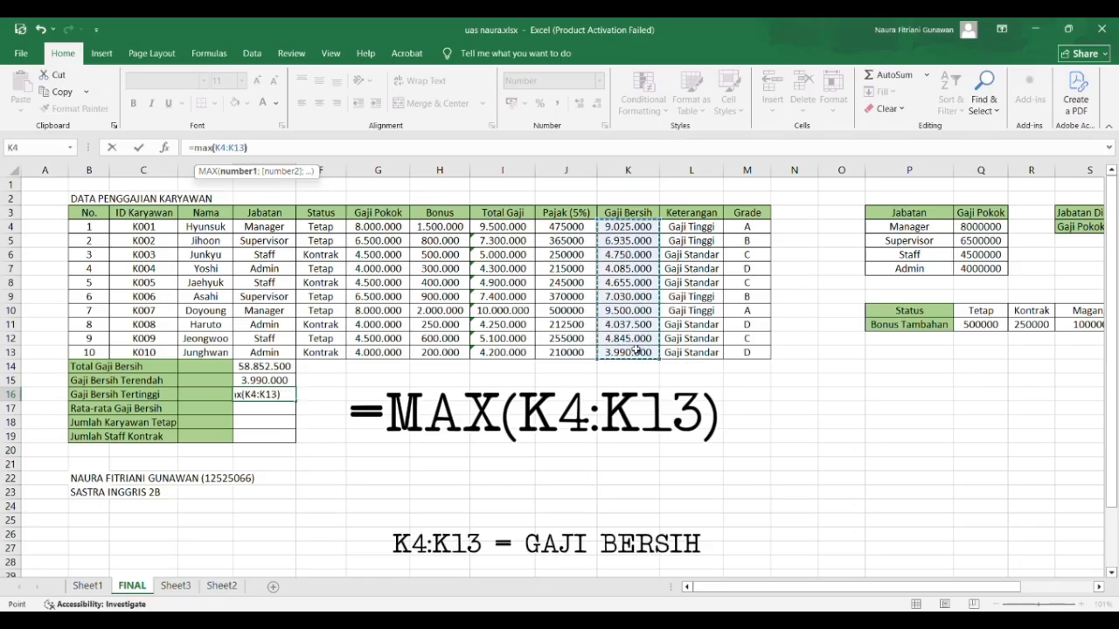
key(Return)
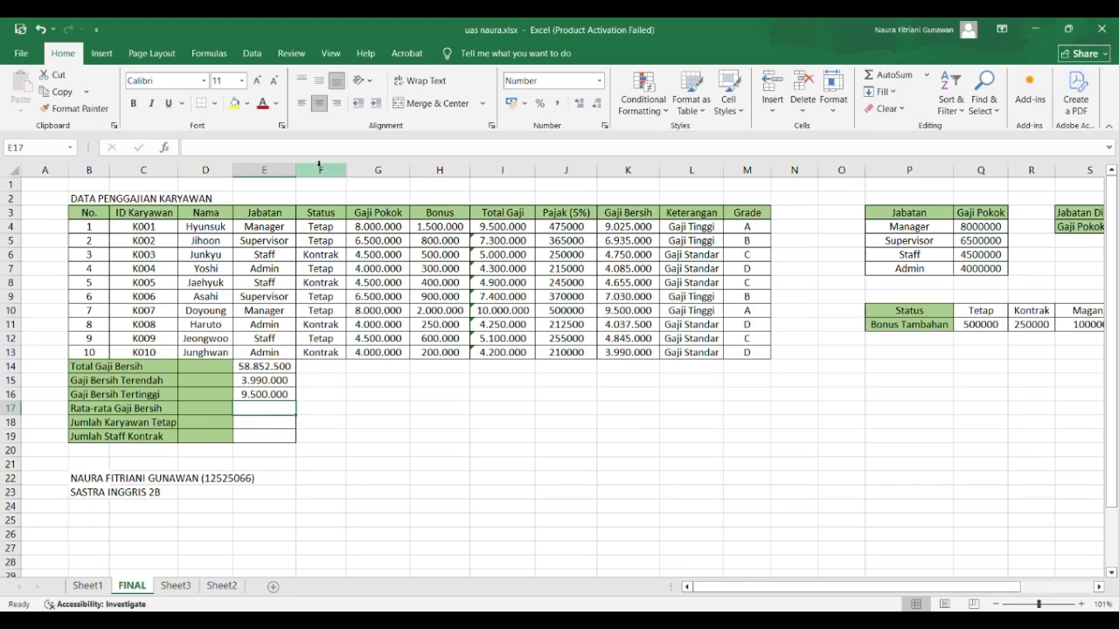
Step: Enter =AVERAGE(K4:K13) in E17 for Rata-rata Gaji Bersih
text(=)
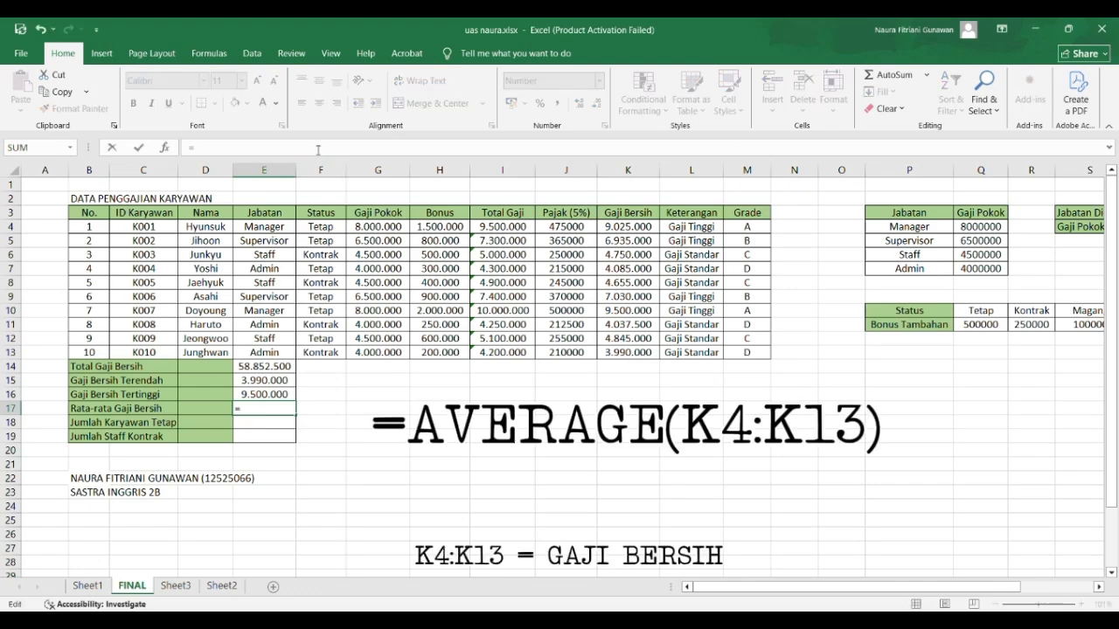
text(average)
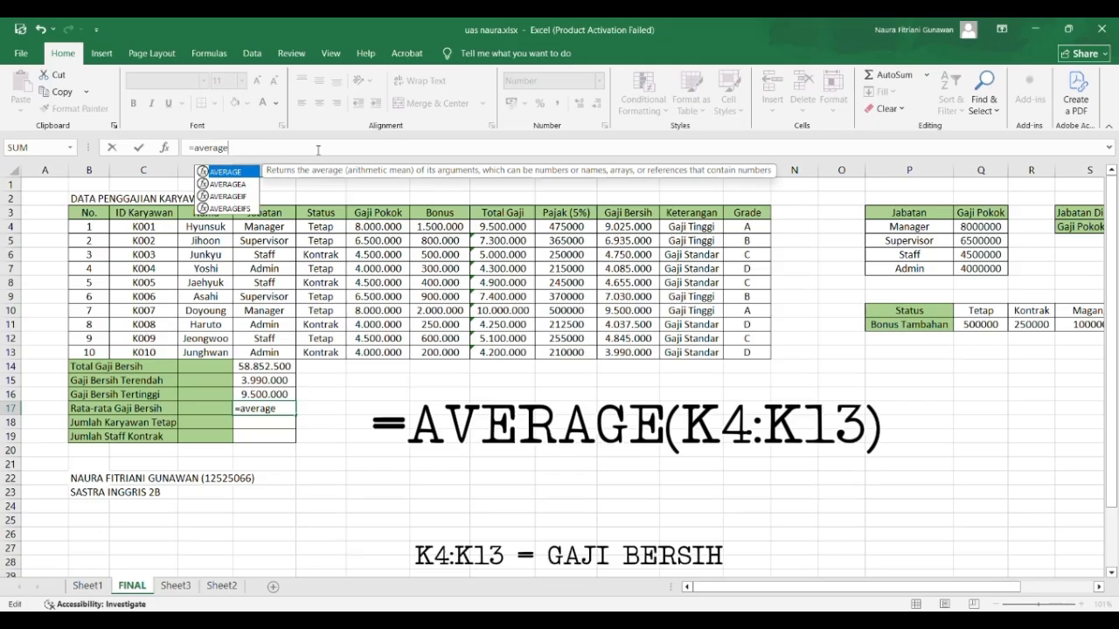
text(()
drag(622, 229, 635, 350)
text())
key(Return)
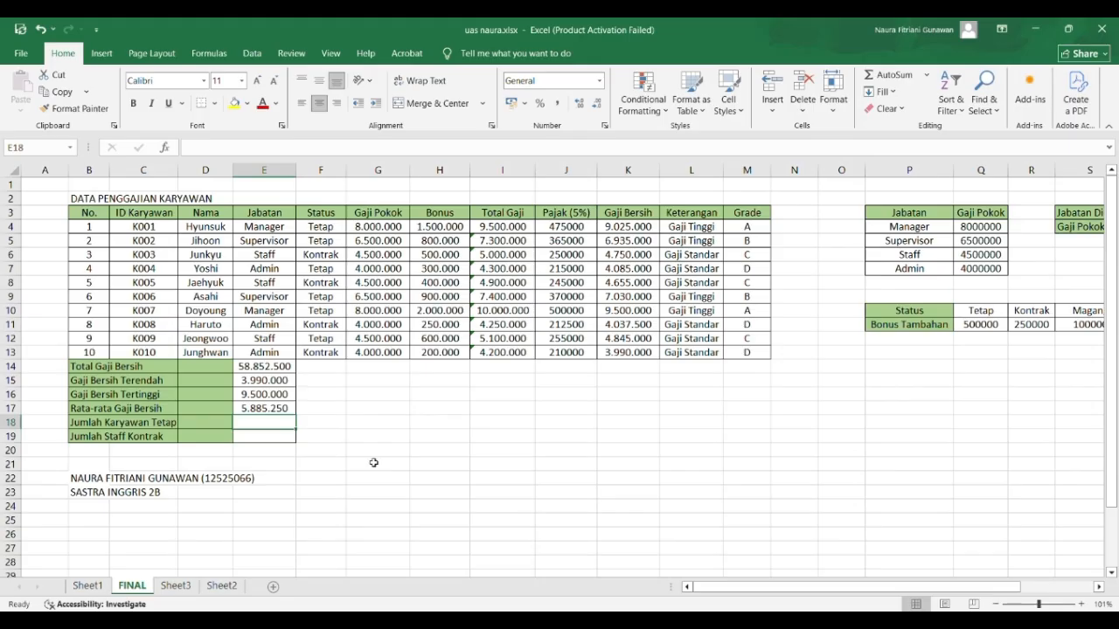
Step: Enter =COUNTIF(F4:F13;"Tetap") in E18 for Jumlah Karyawan Tetap
text(=)
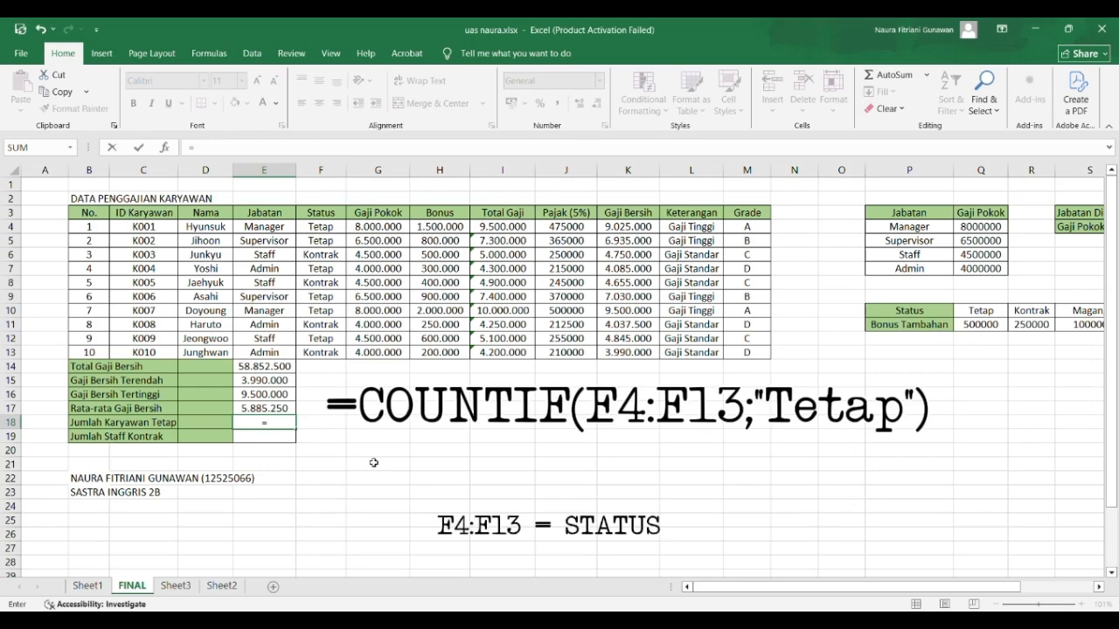
text(countu)
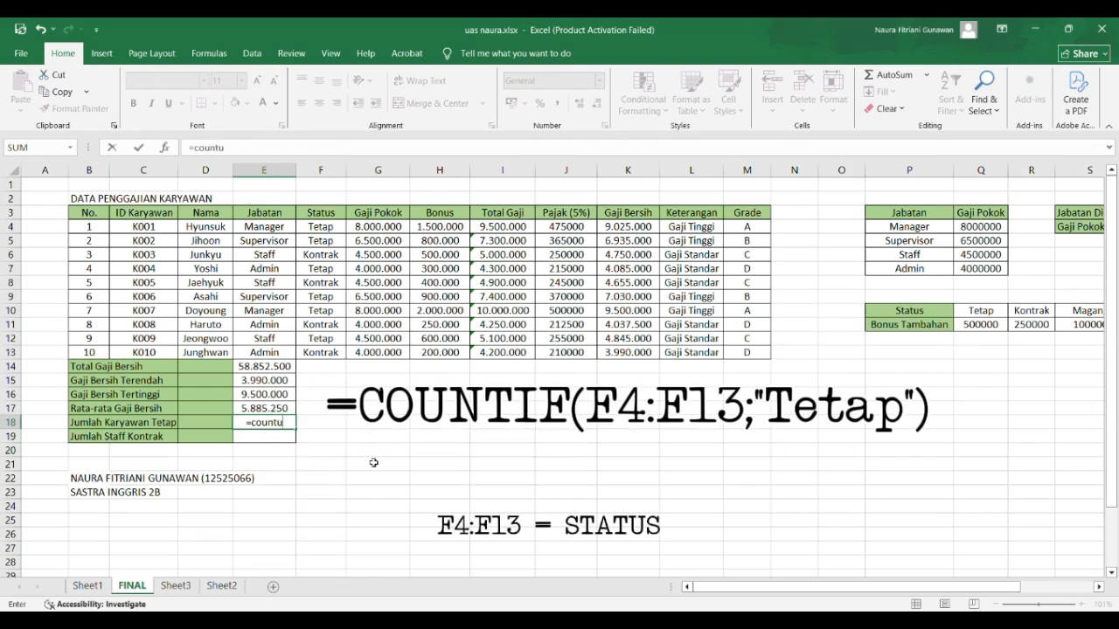
key(BackSpace)
text(if)
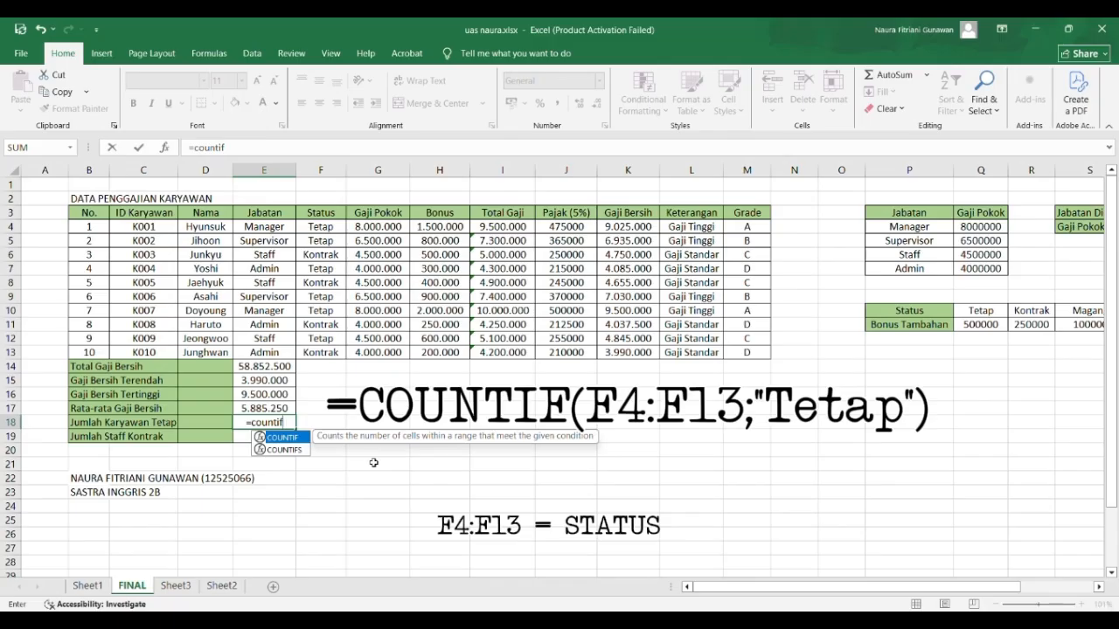
text(()
drag(313, 227, 325, 350)
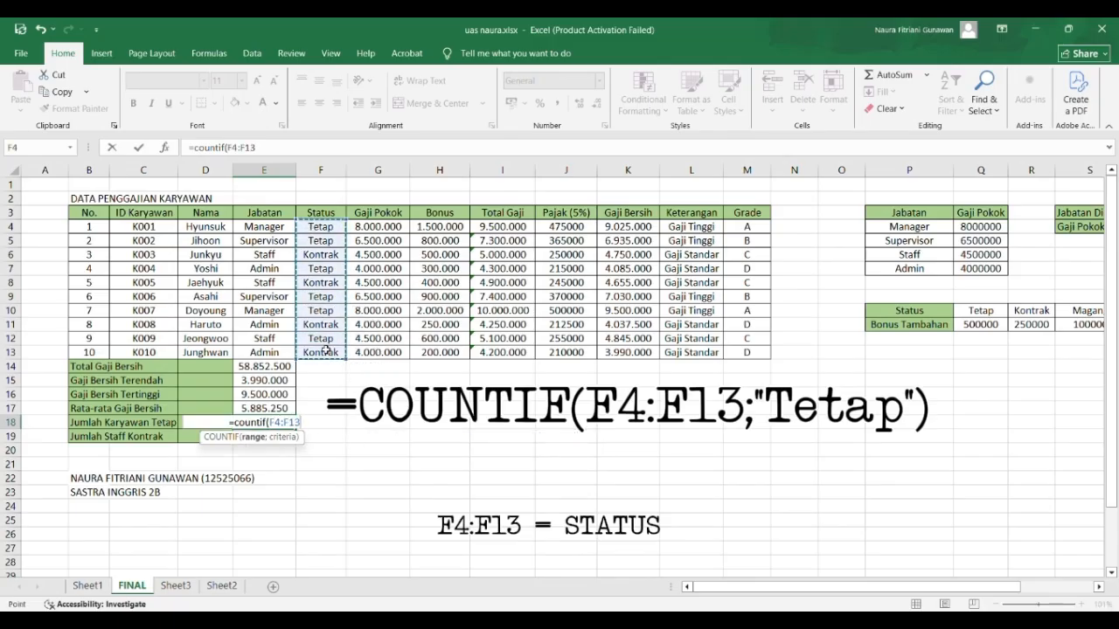
text(;"T)
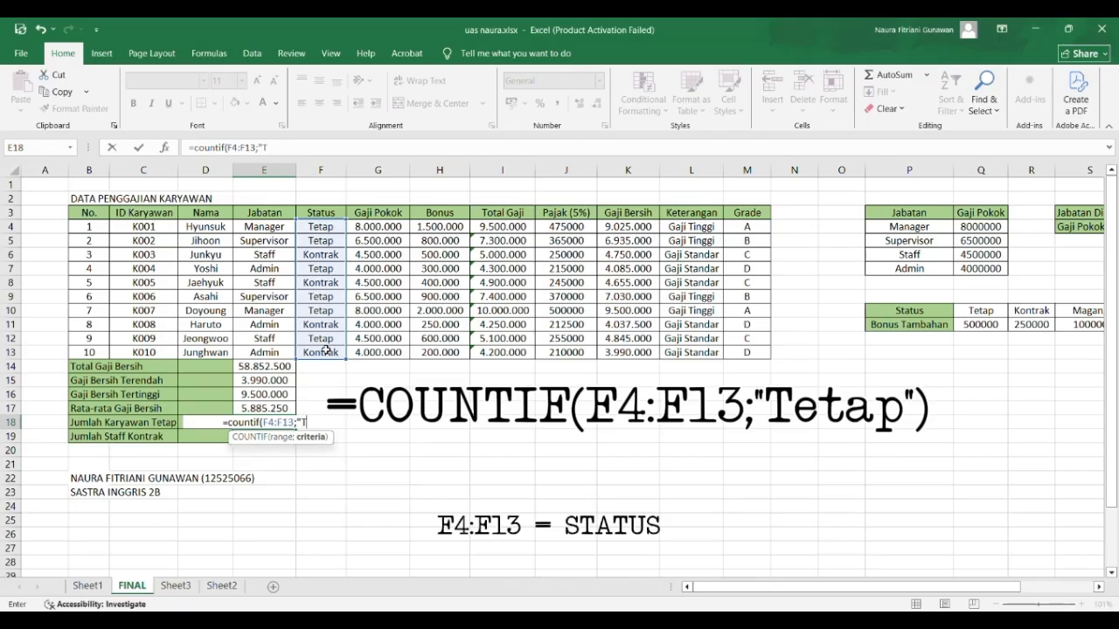
text(e)
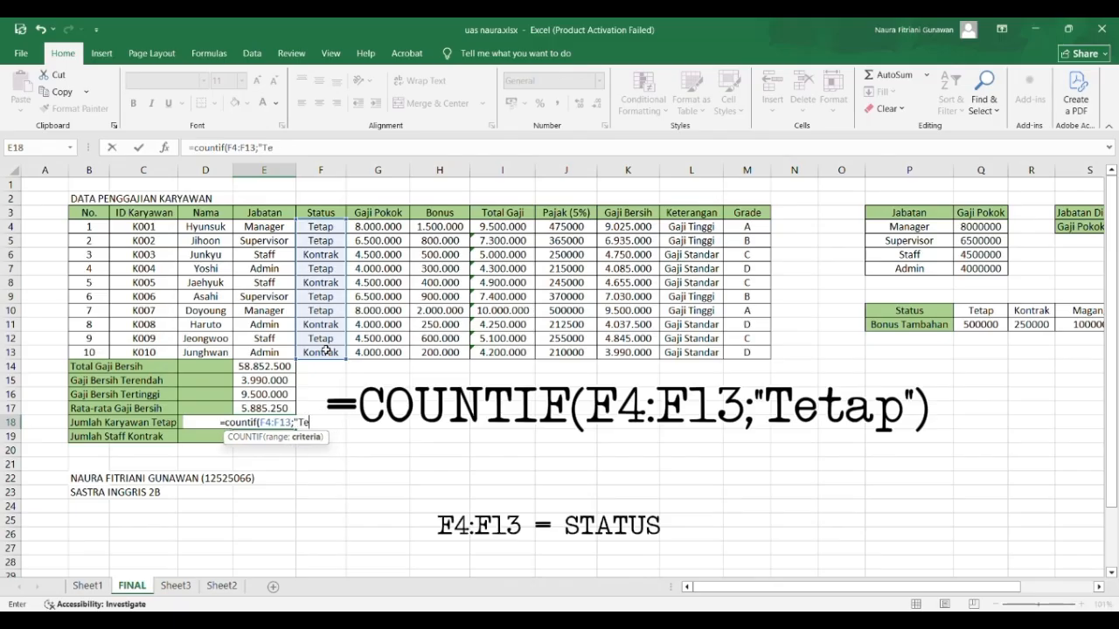
text(tap)
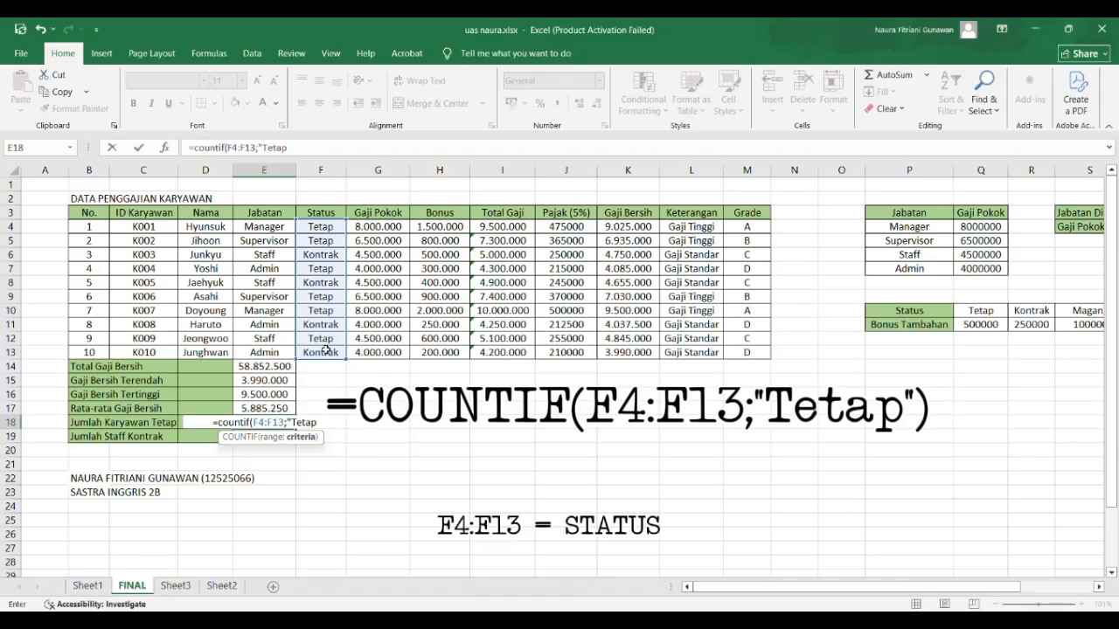
text("))
key(Return)
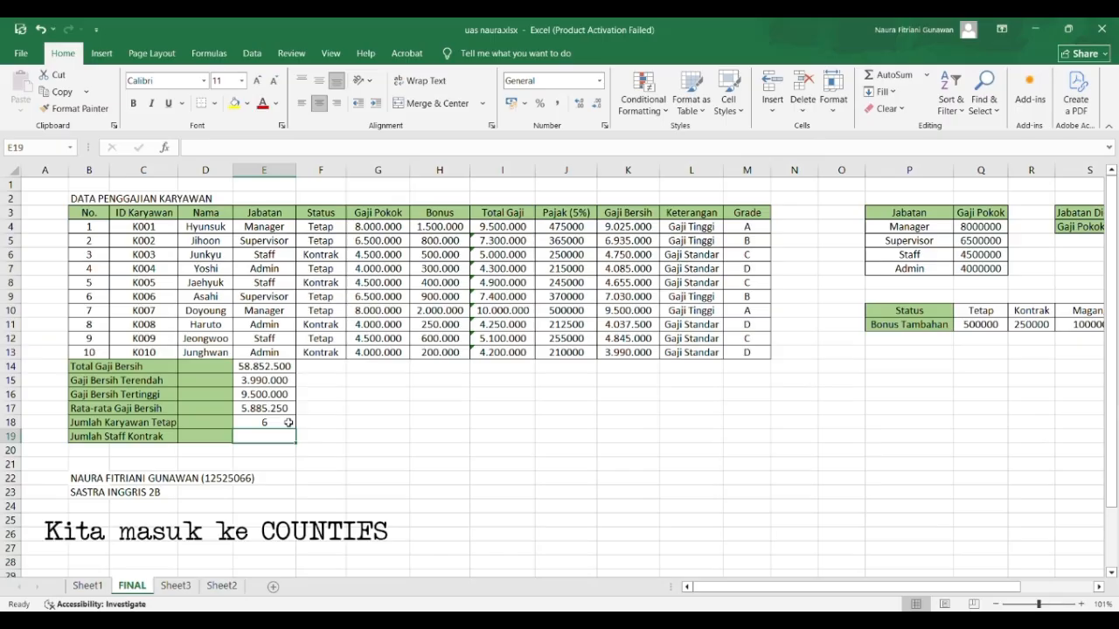
Step: Begin the Jumlah Staff Kontrak formula in E19 with =COUNTIFS(E4:E13;"Staff" as the Jabatan range and criterion
text(=)
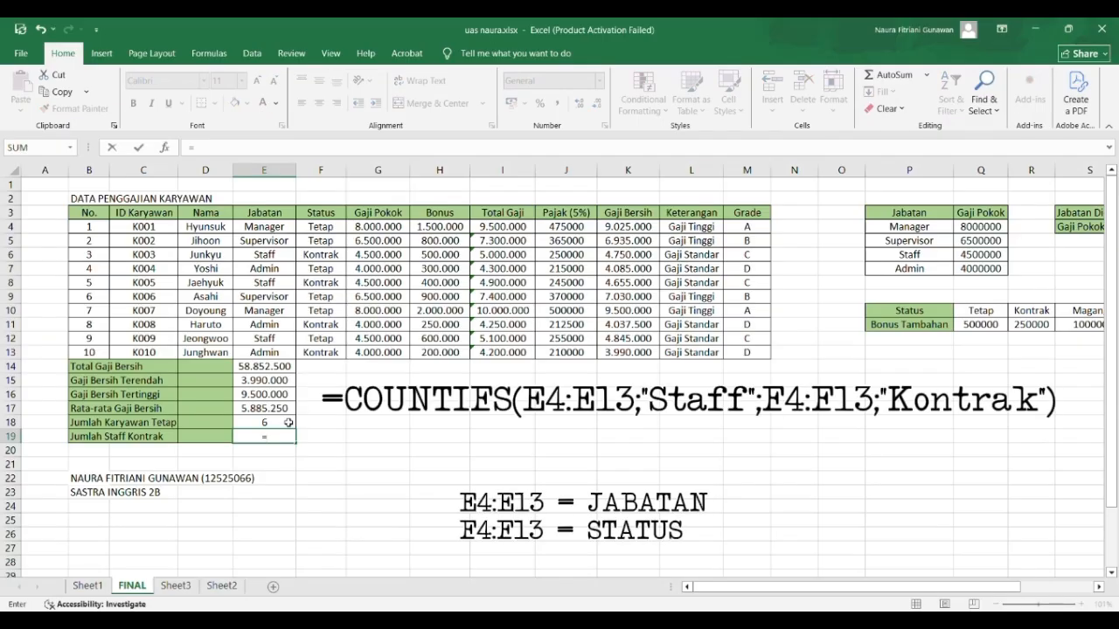
text(countifs)
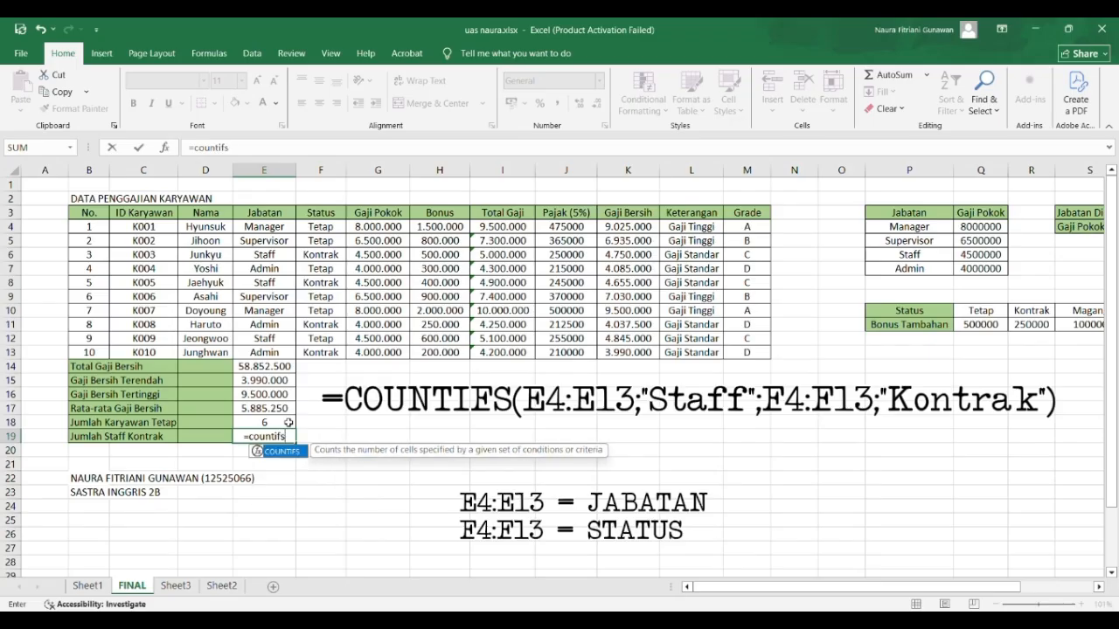
text(()
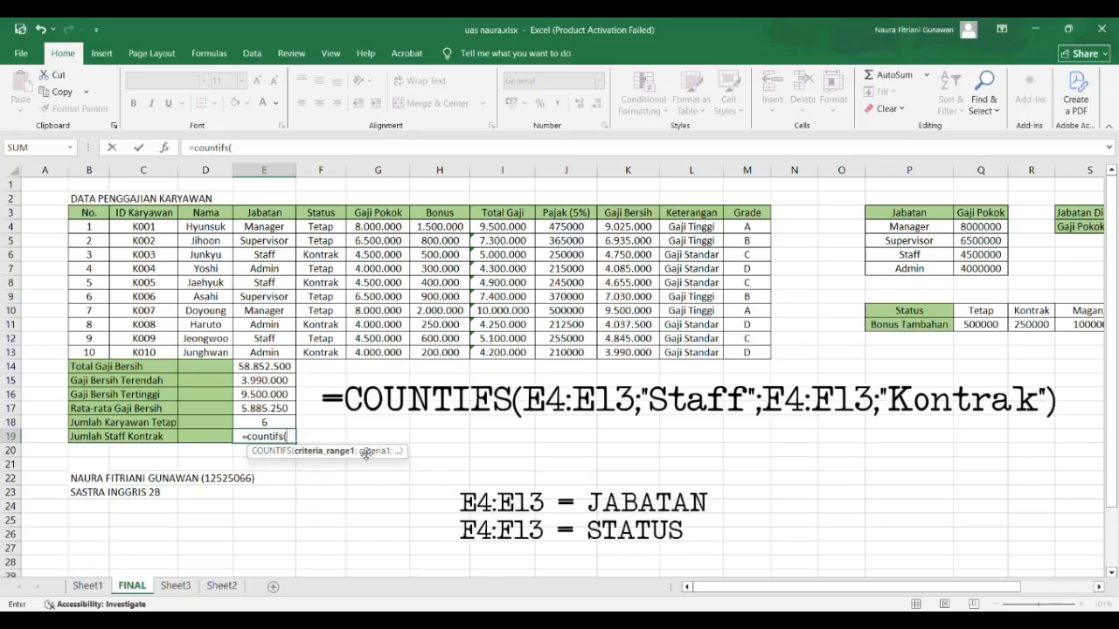
drag(252, 227, 278, 347)
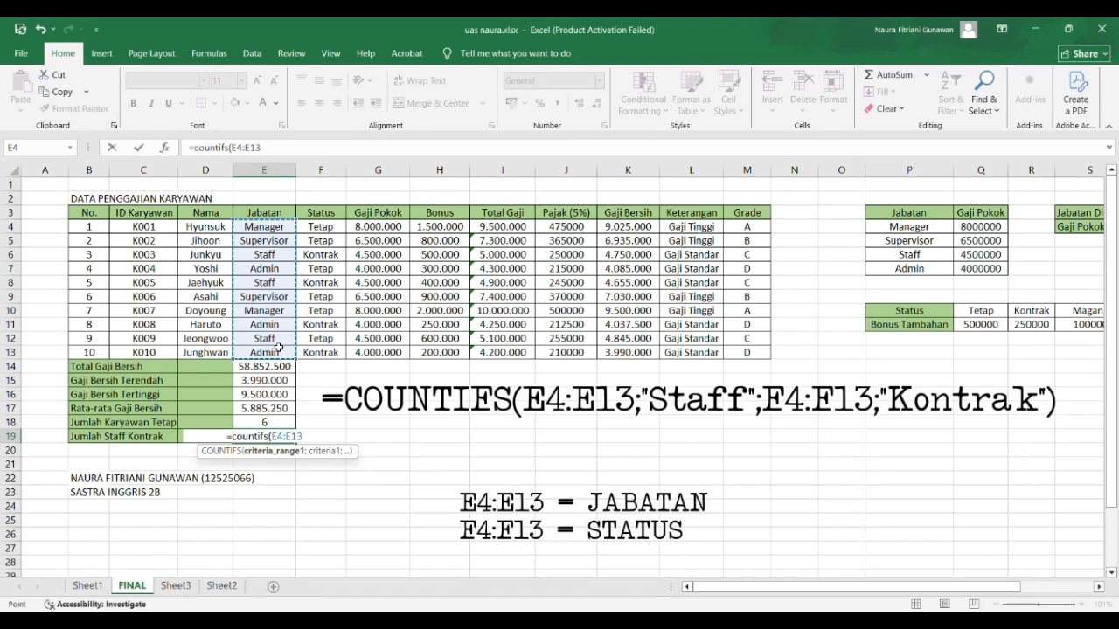
text(;)
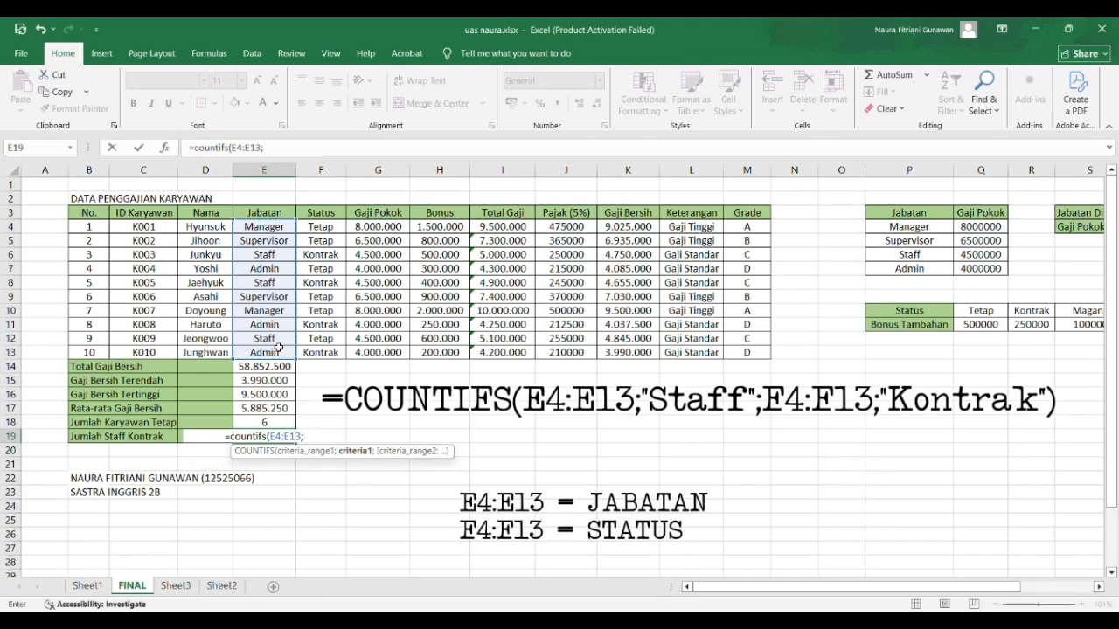
text(")
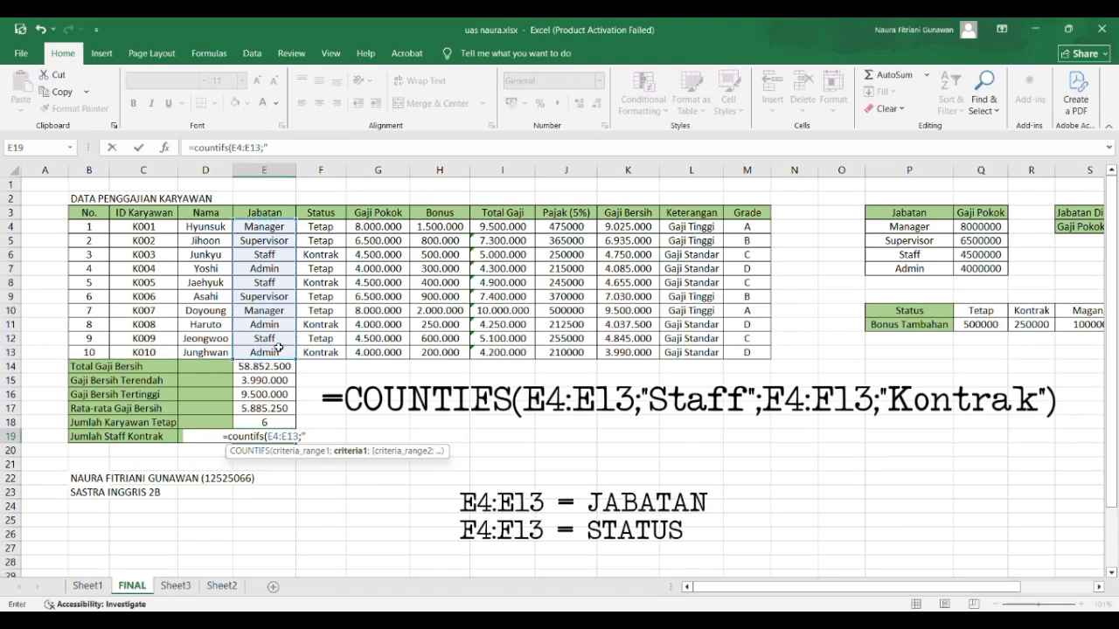
text(Staff")
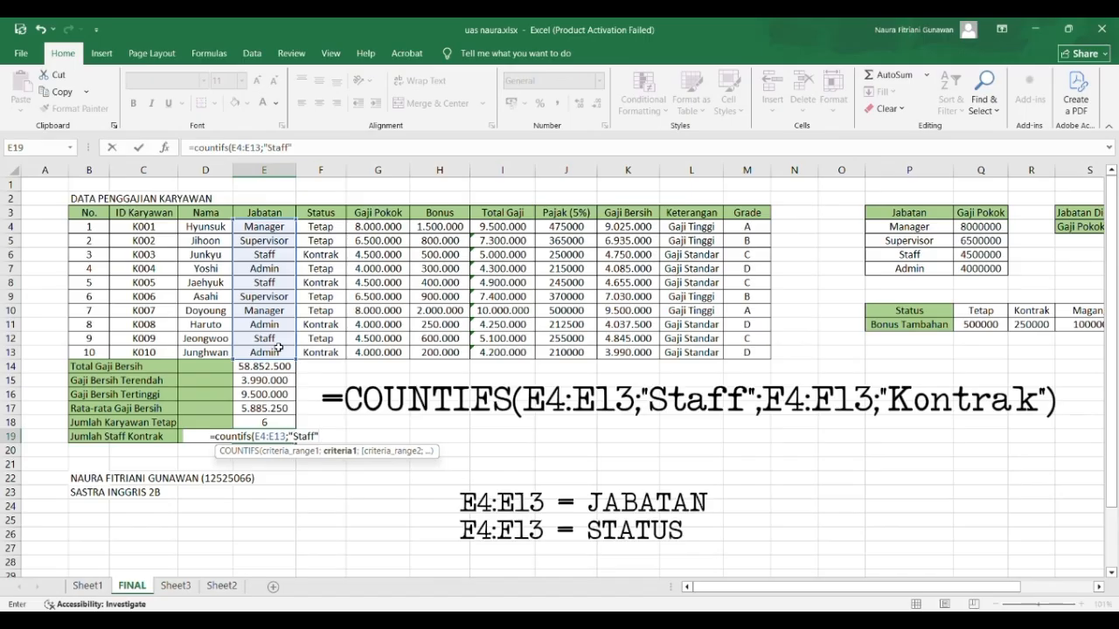
Step: Complete the COUNTIFS formula in E19 with the Status condition ;F4:F13;"Kontrak") and enter it
text(;)
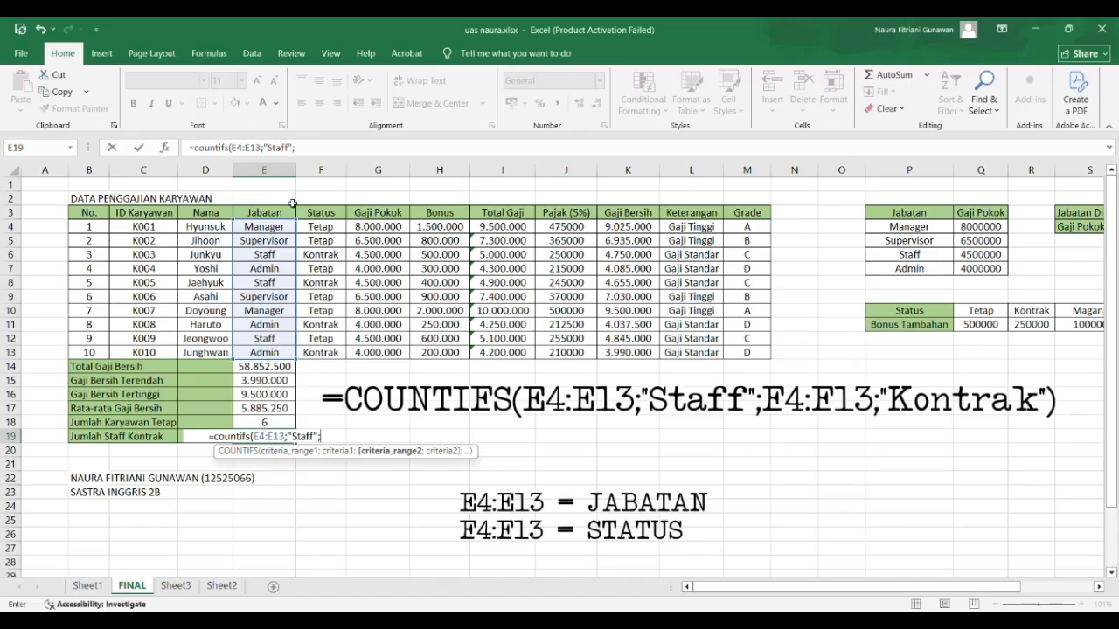
drag(310, 225, 323, 348)
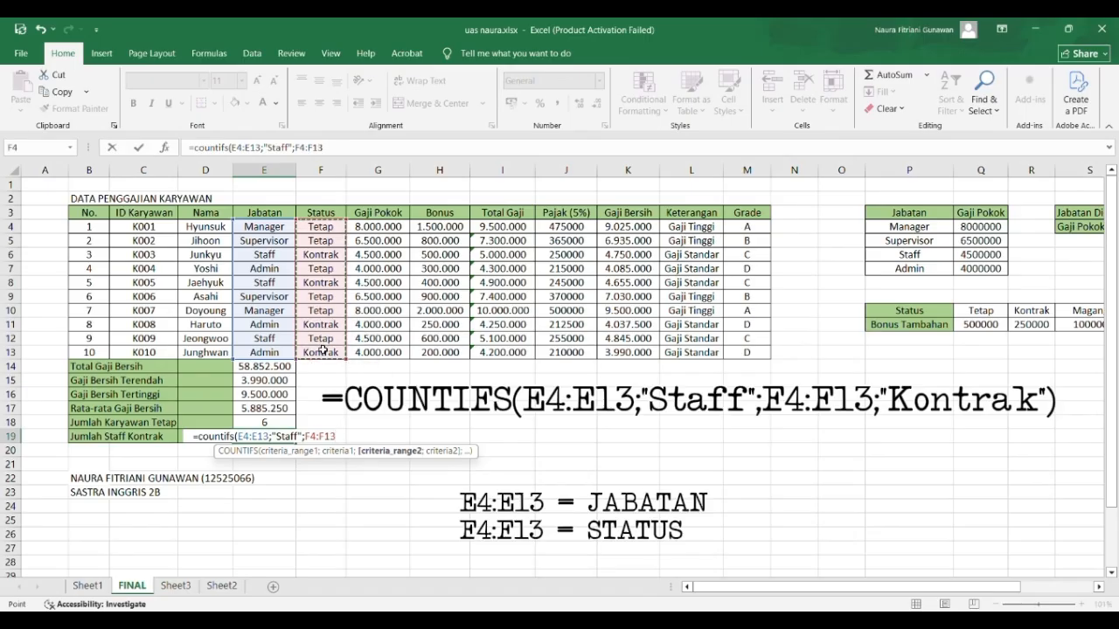
text(")
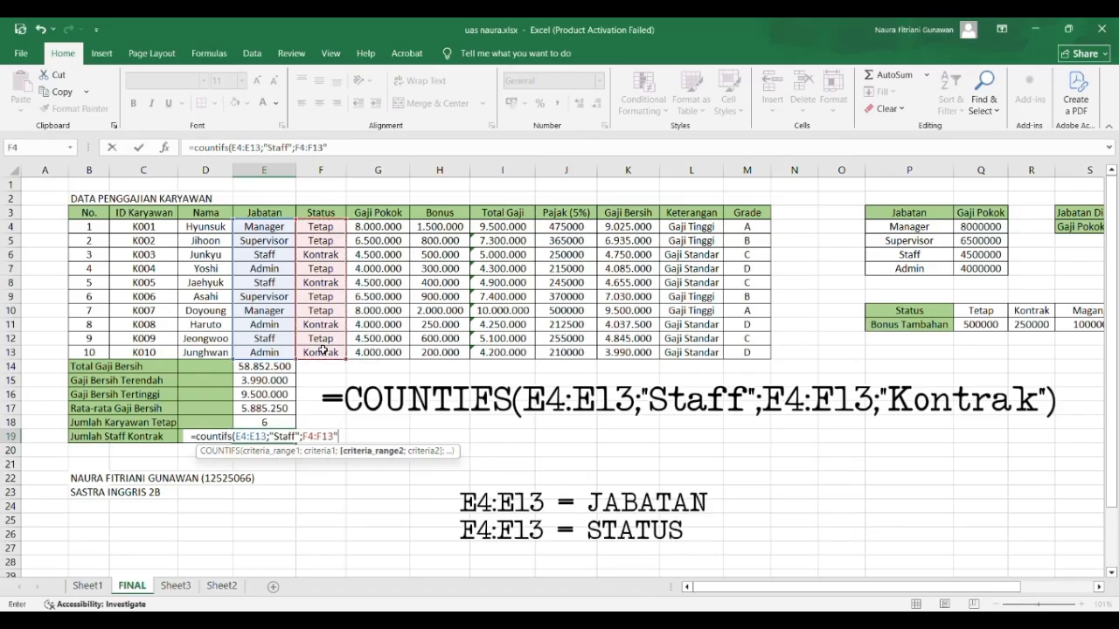
key(BackSpace)
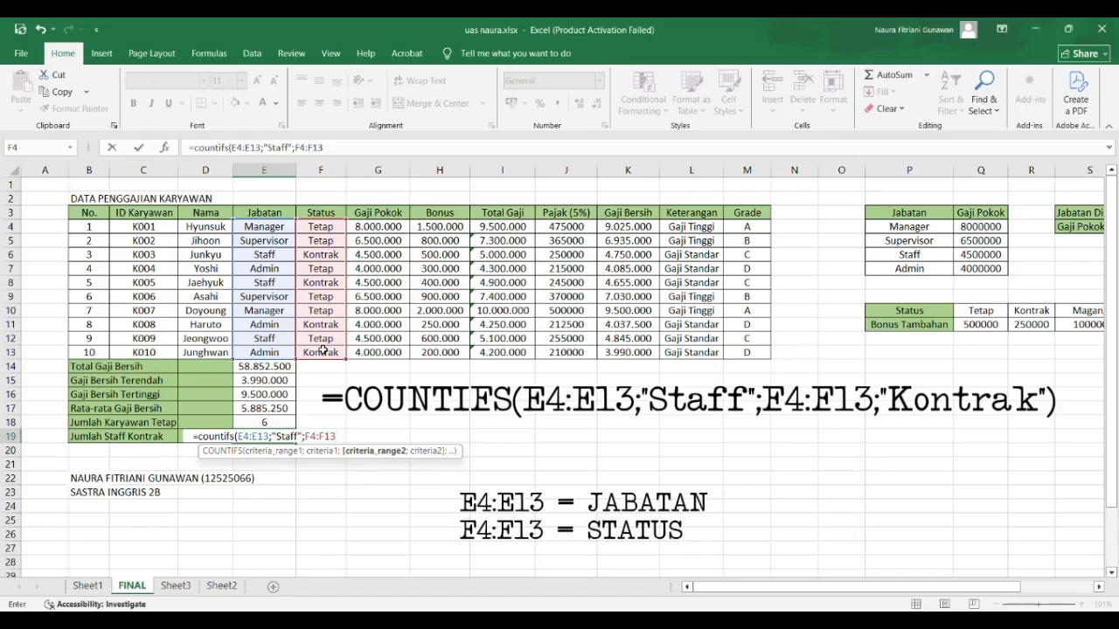
text(;)
text(")
text(Kon)
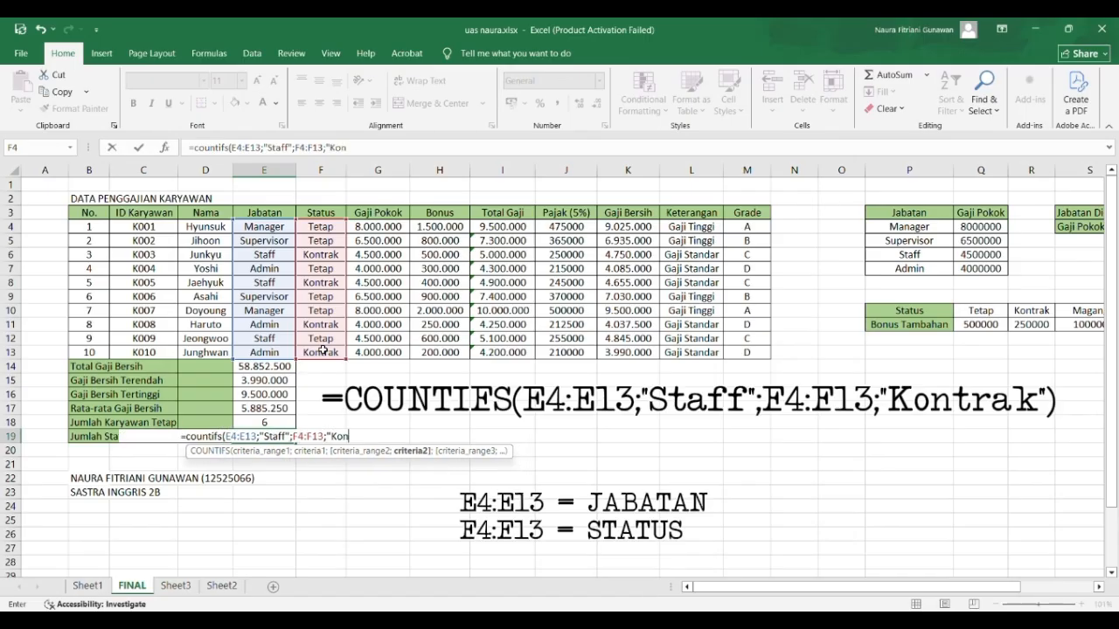
text(trak")
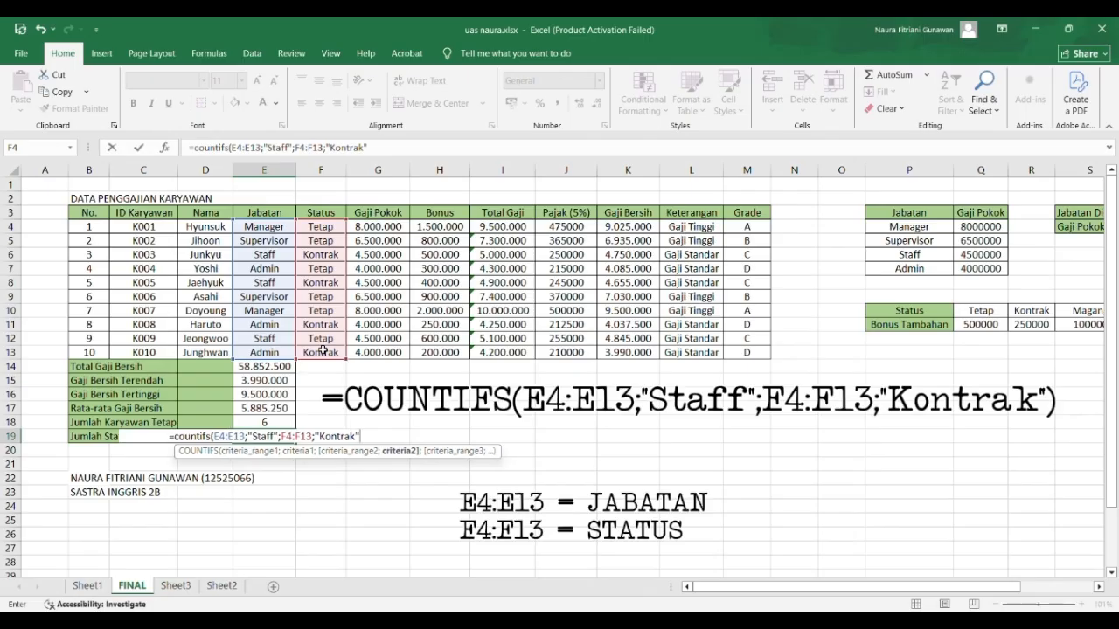
text())
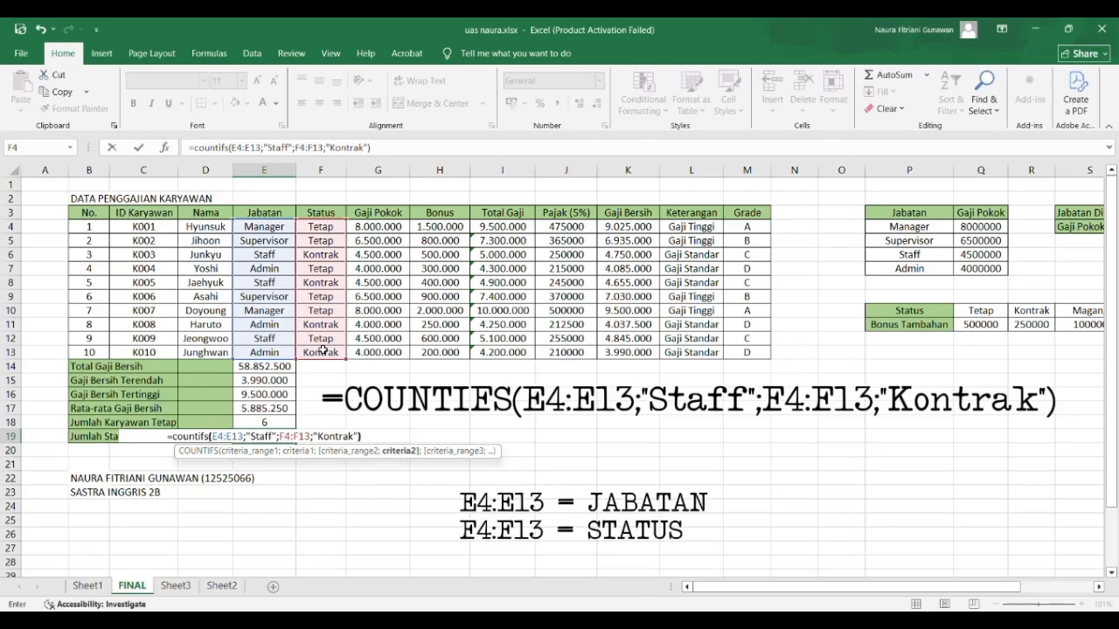
key(Return)
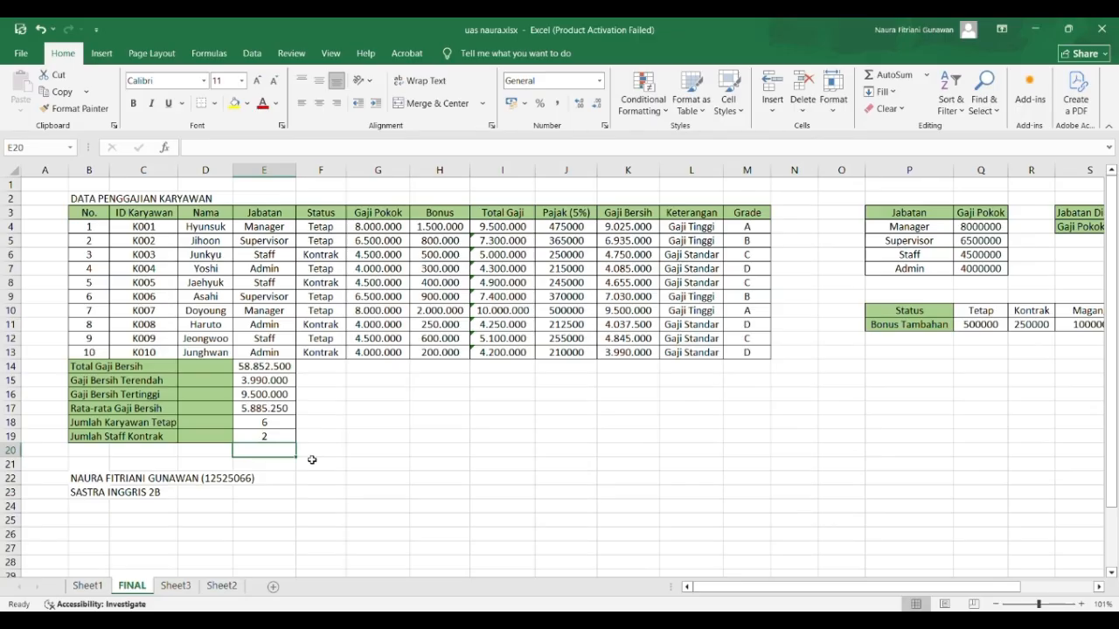
Step: Begin the Gaji Pokok lookup formula in T4 with =VLOOKUP(T3; using the searched Jabatan as the lookup value
scroll(312, 460, right, 4)
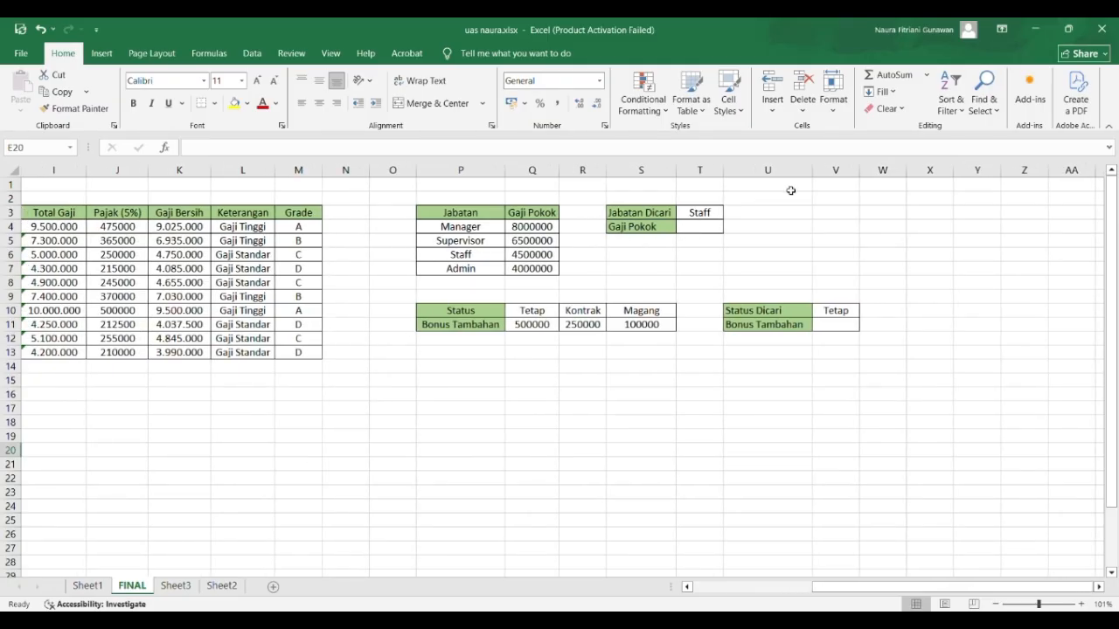
click(701, 233)
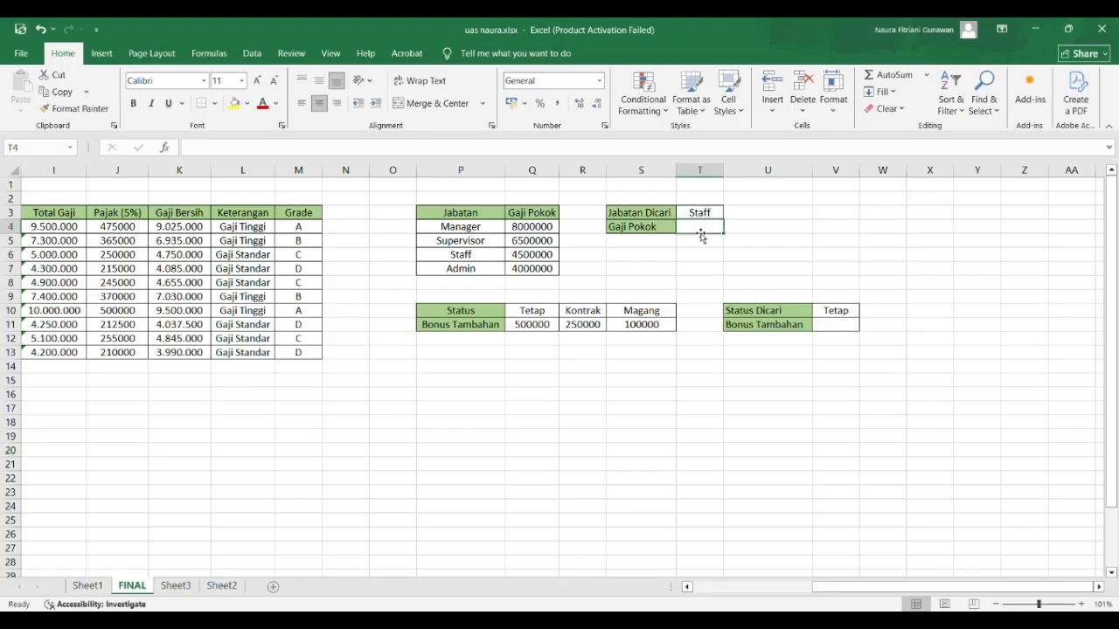
click(631, 149)
text(=)
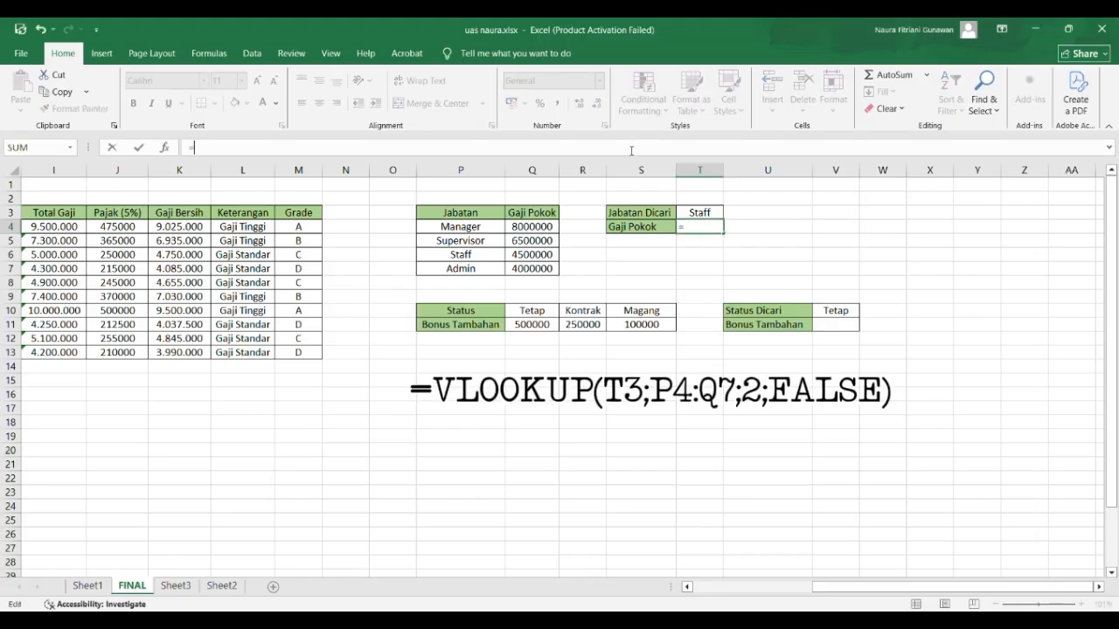
text(v)
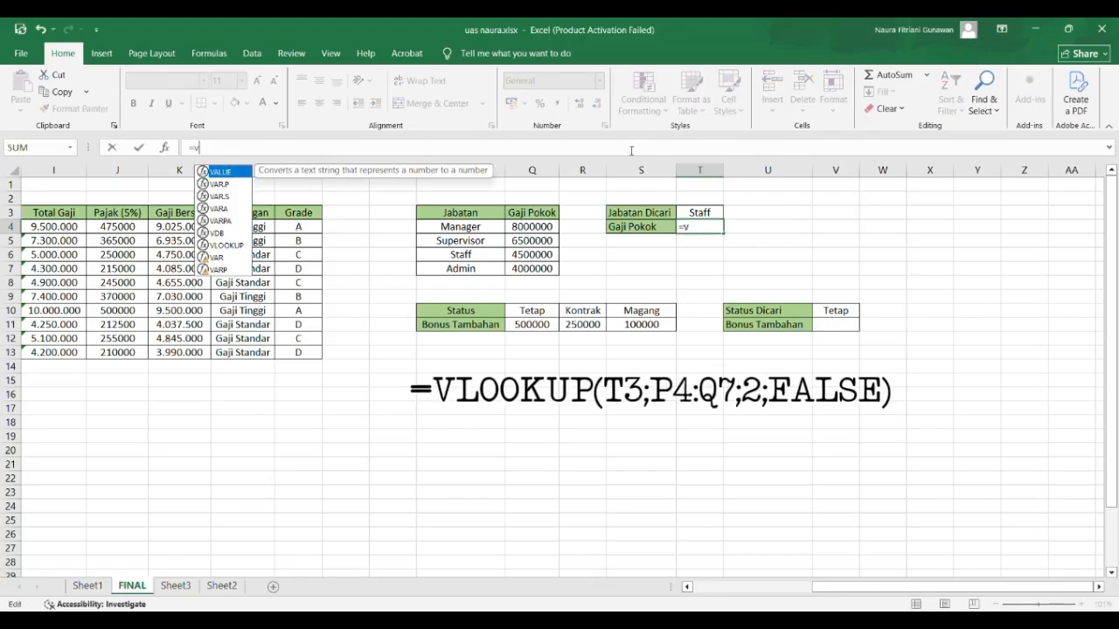
text(lookup)
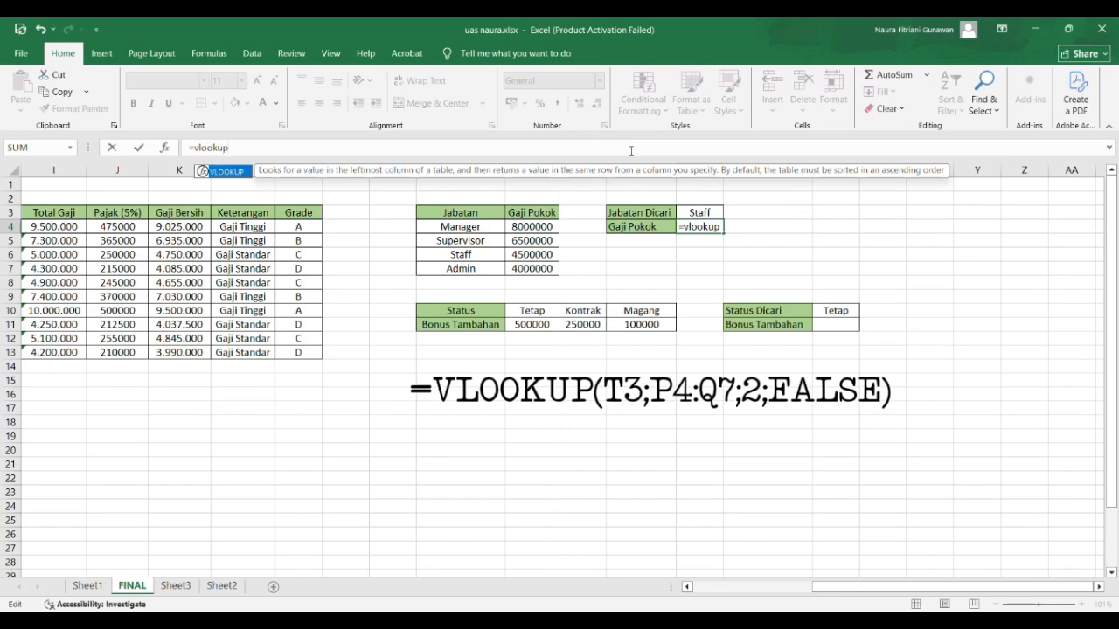
text(()
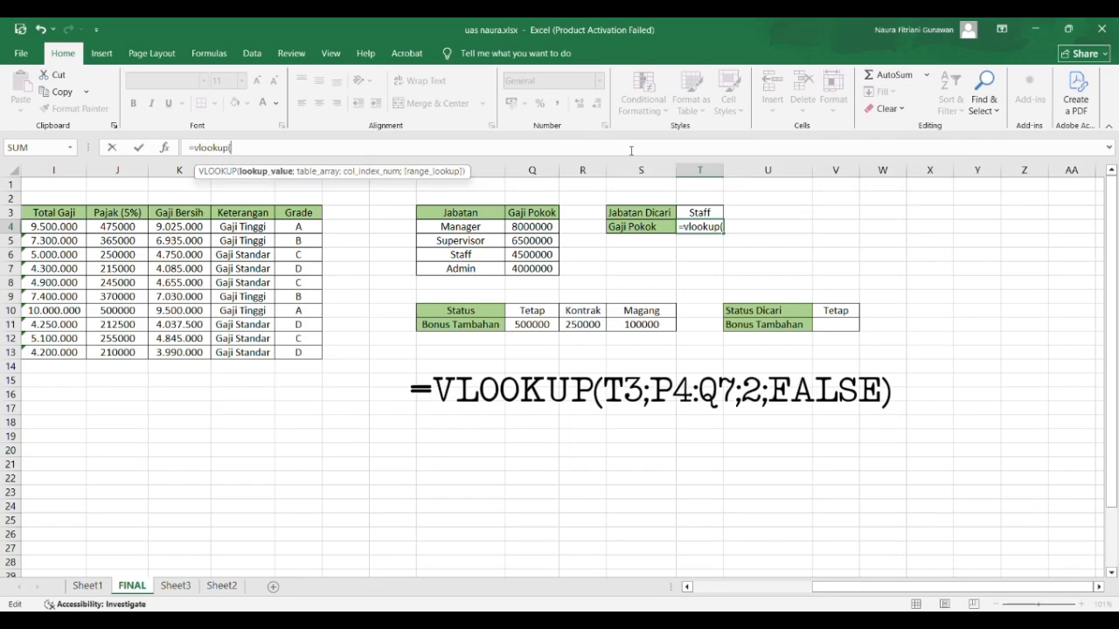
click(702, 212)
click(703, 212)
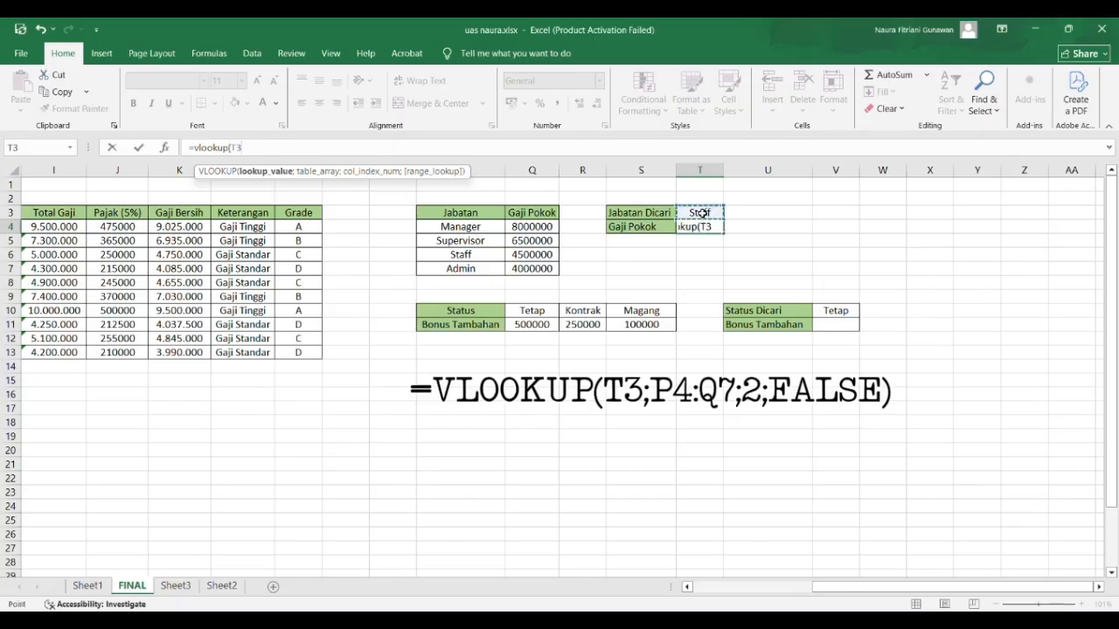
text(;)
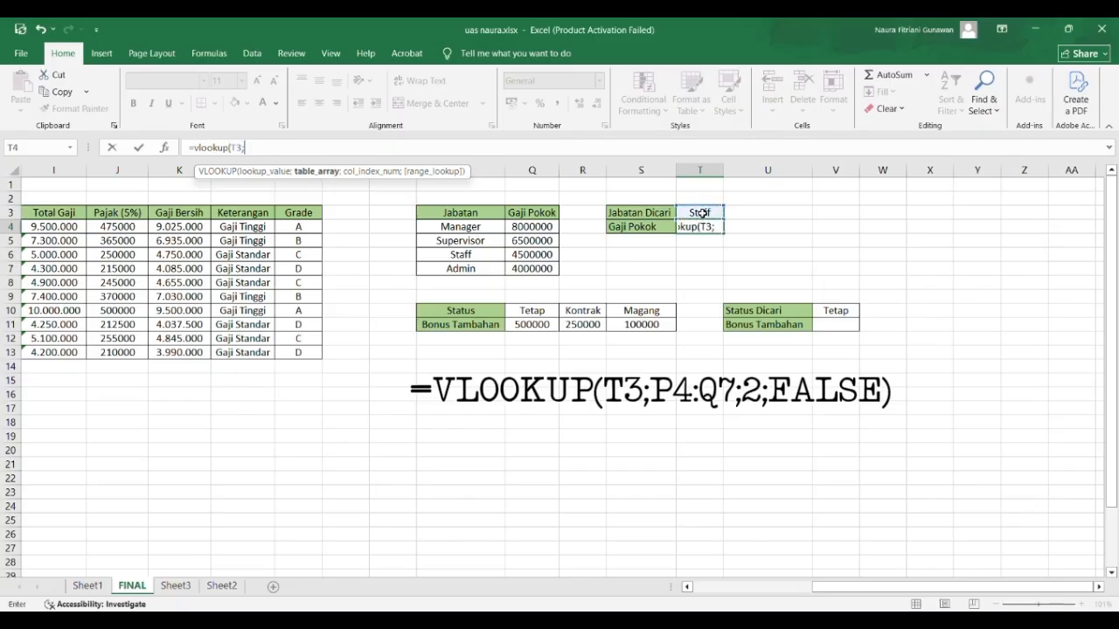
Step: Complete the VLOOKUP in T4 with table P4:Q7, column index 2 and exact match FALSE, and enter it
drag(441, 226, 535, 270)
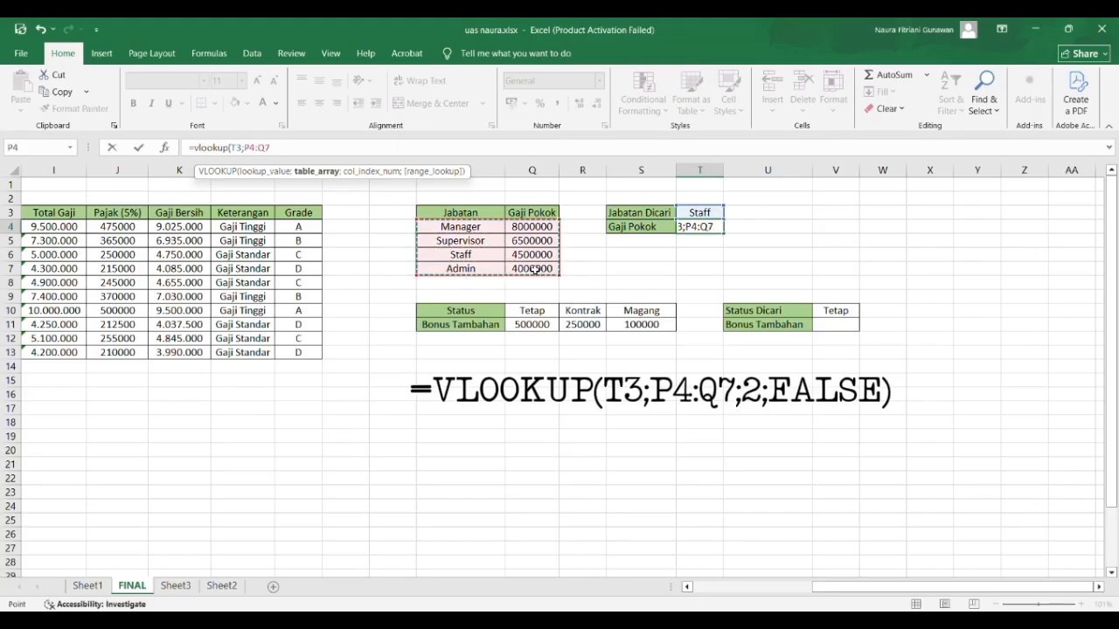
text(;)
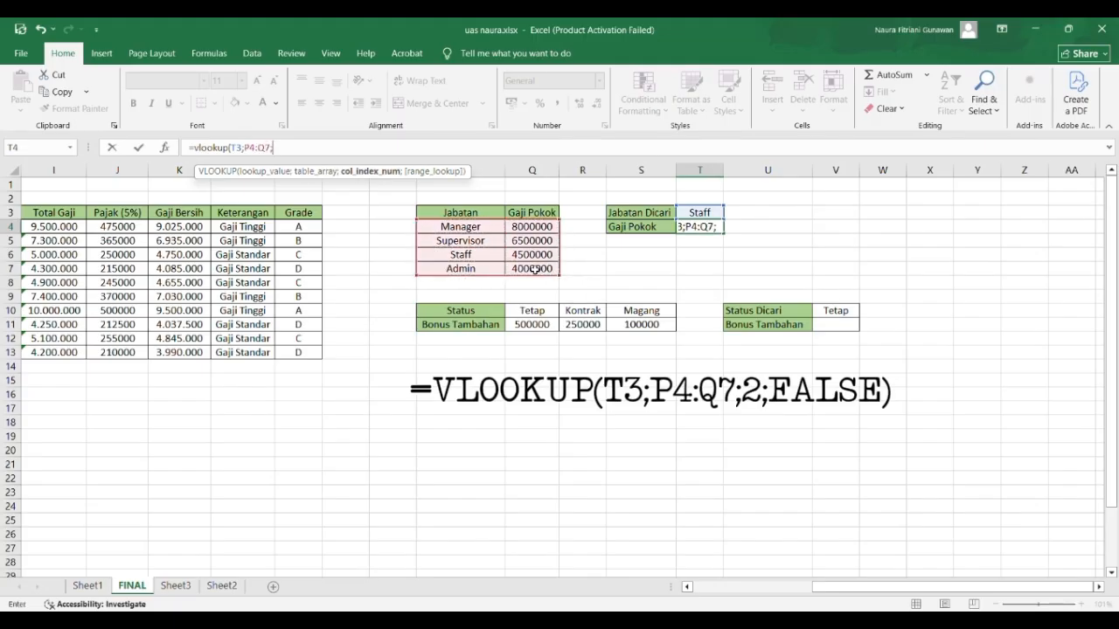
text(2;False)
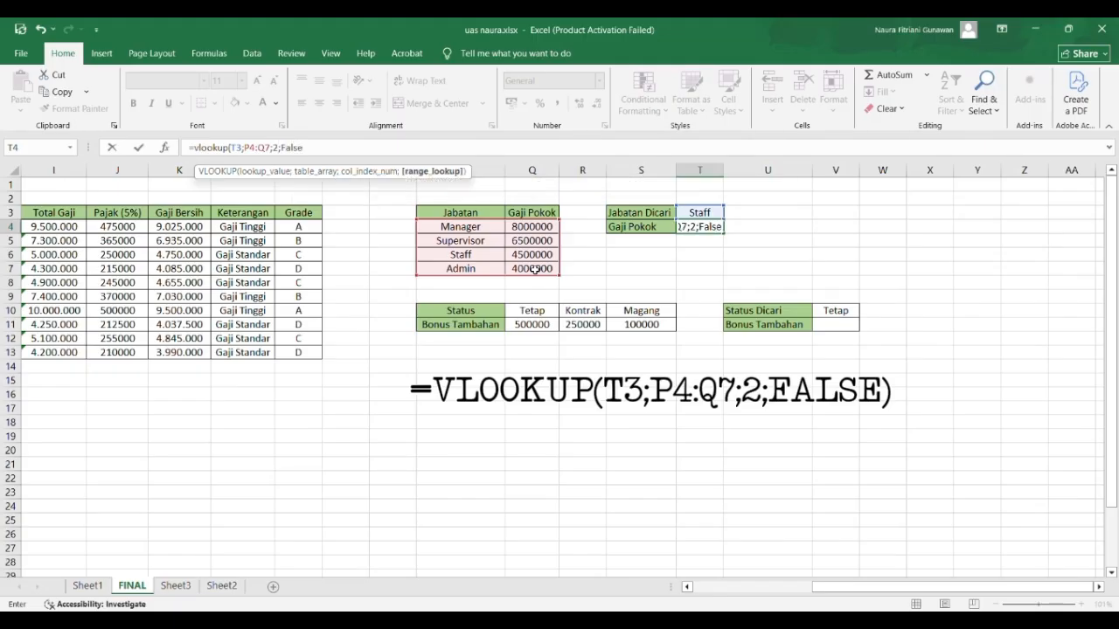
text())
key(Return)
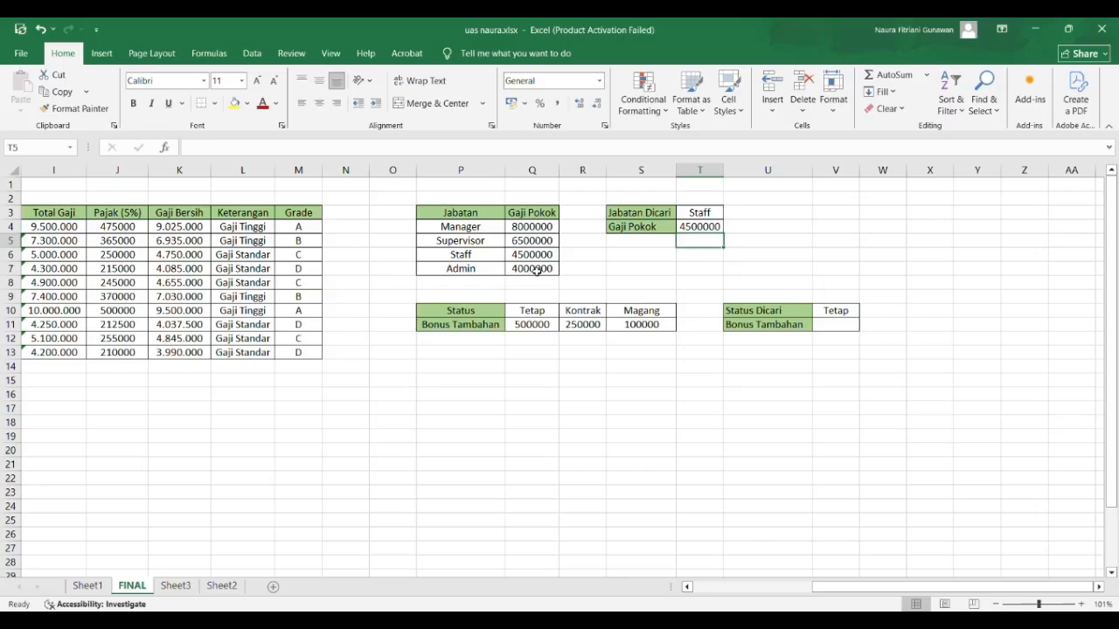
Step: Begin the Bonus Tambahan lookup formula in V11 with =HLOOKUP(V10; using the searched Status as the lookup value
click(841, 331)
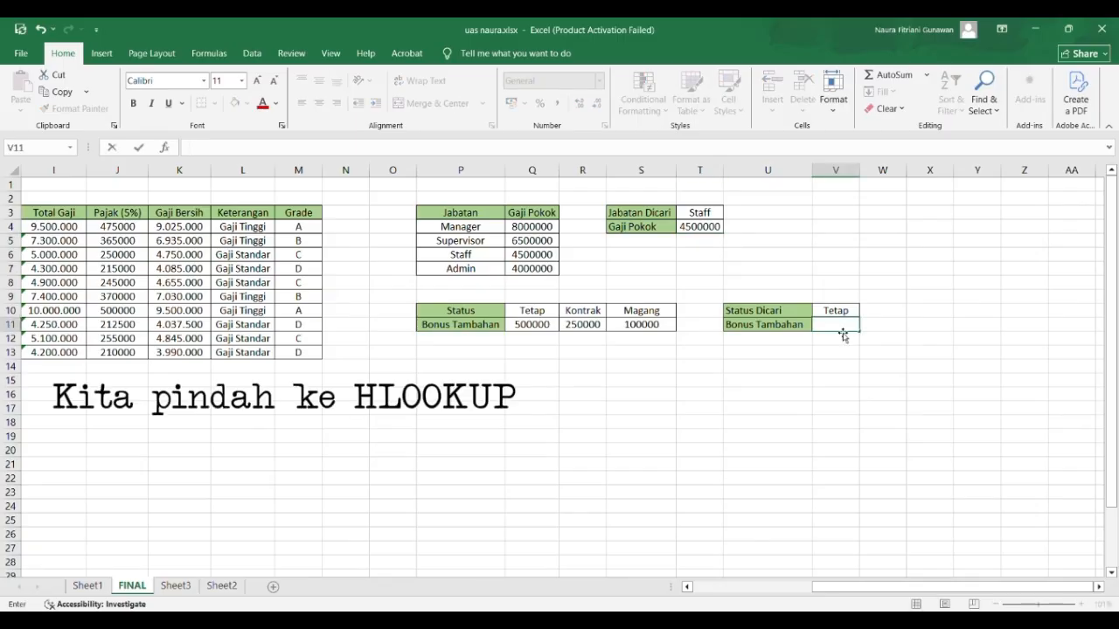
text(=halo)
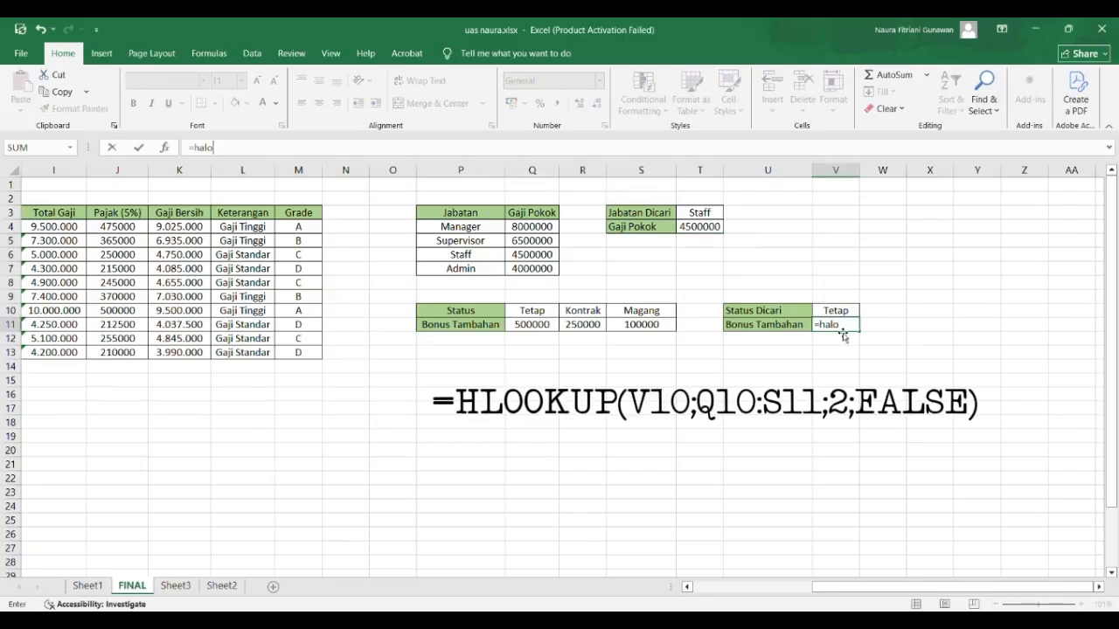
key(BackSpace)
key(BackSpace)
key(BackSpace)
text(lookup)
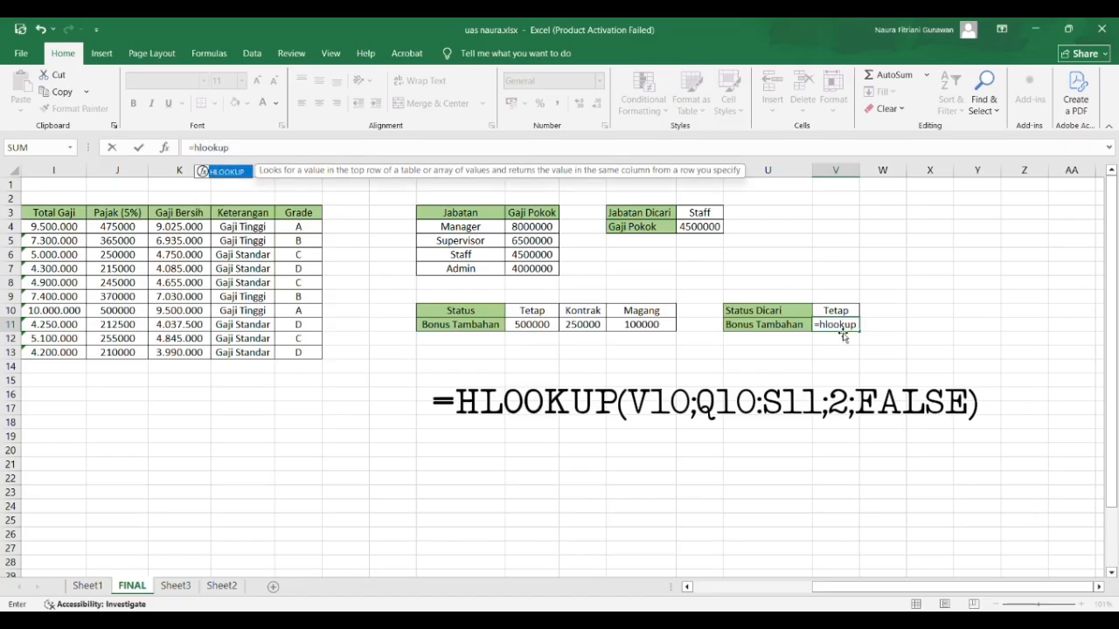
text(()
click(846, 311)
text(;)
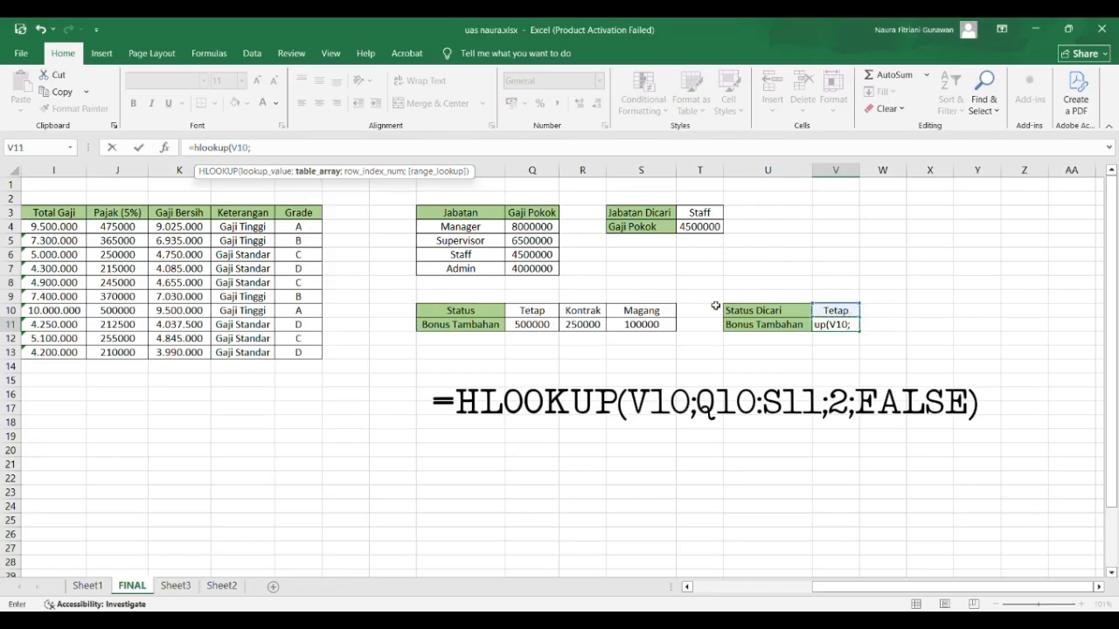
Step: Complete the HLOOKUP in V11 with table Q10:S11, row index 2 and exact match FALSE, and enter it
drag(529, 311, 640, 332)
text(;2)
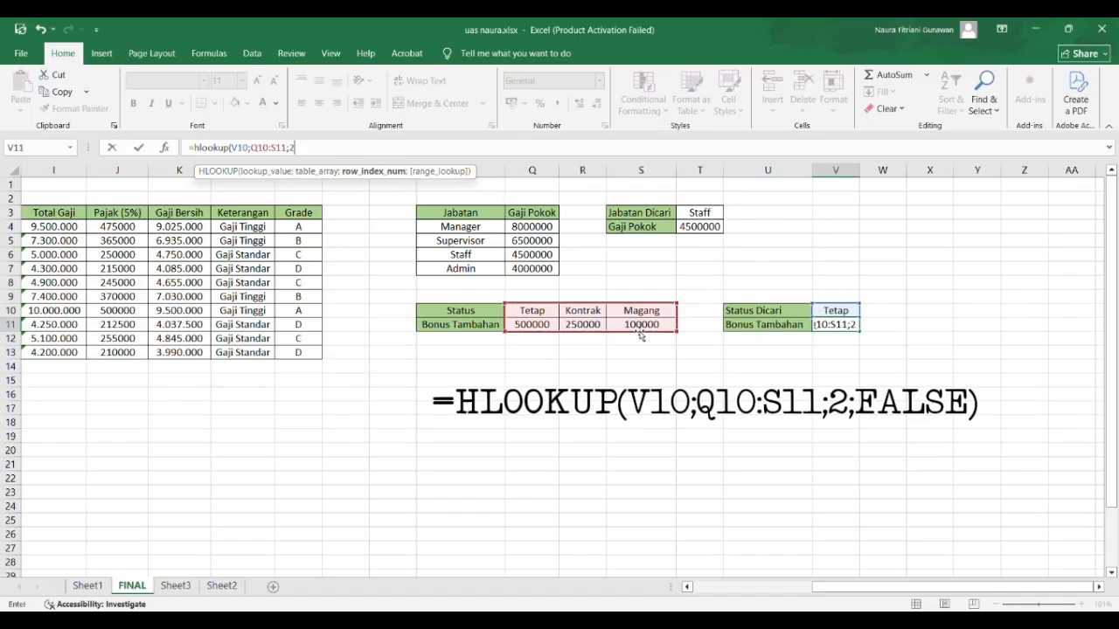
text(;)
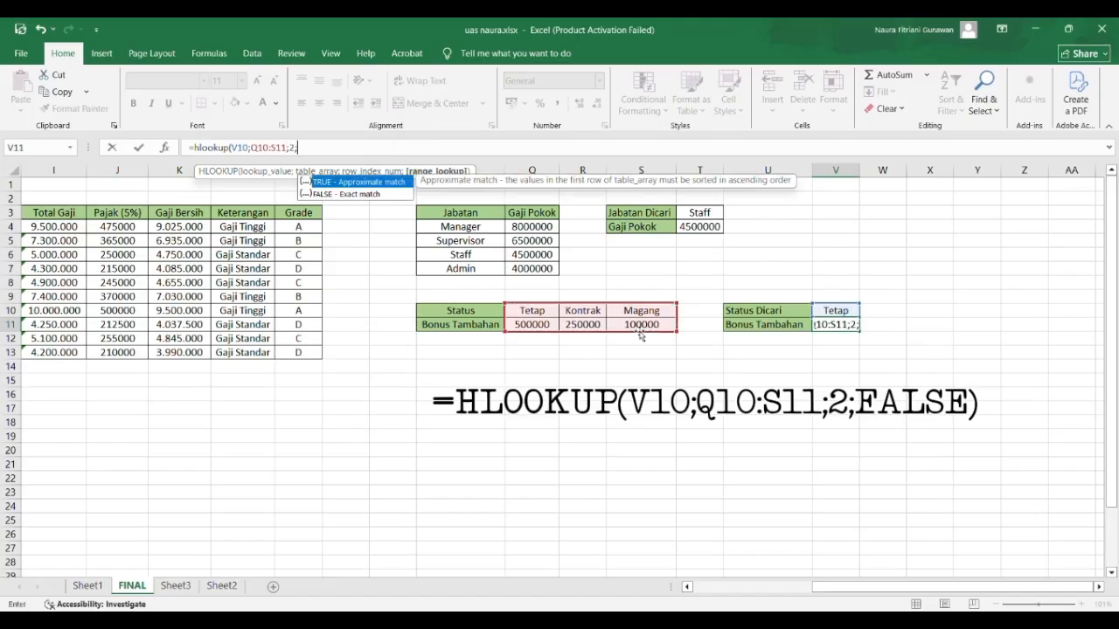
text(Fal)
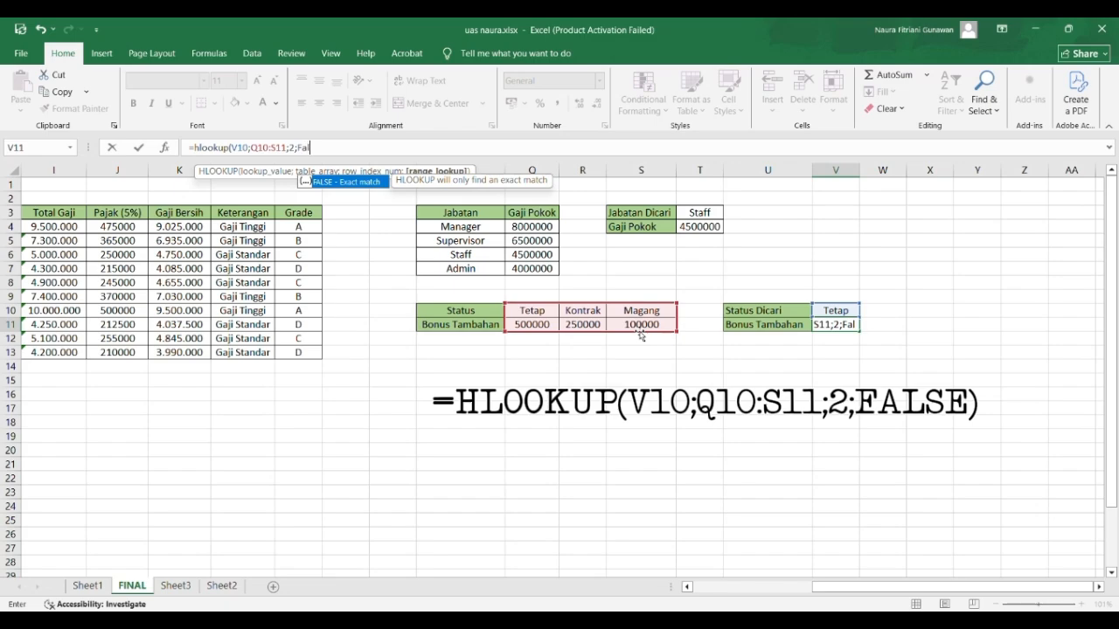
text(se))
key(Return)
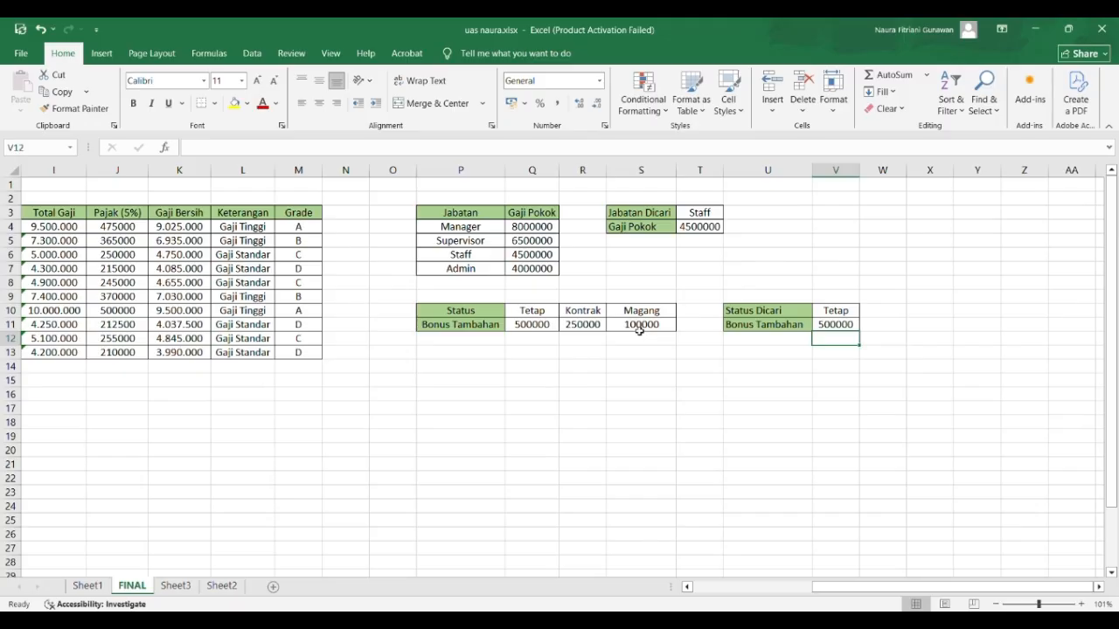
Step: Insert a 2-D clustered column chart from Nama D4:D13 and Gaji Bersih K4:K13, placing it below the payroll table beside the summary rows
scroll(605, 343, left, 3)
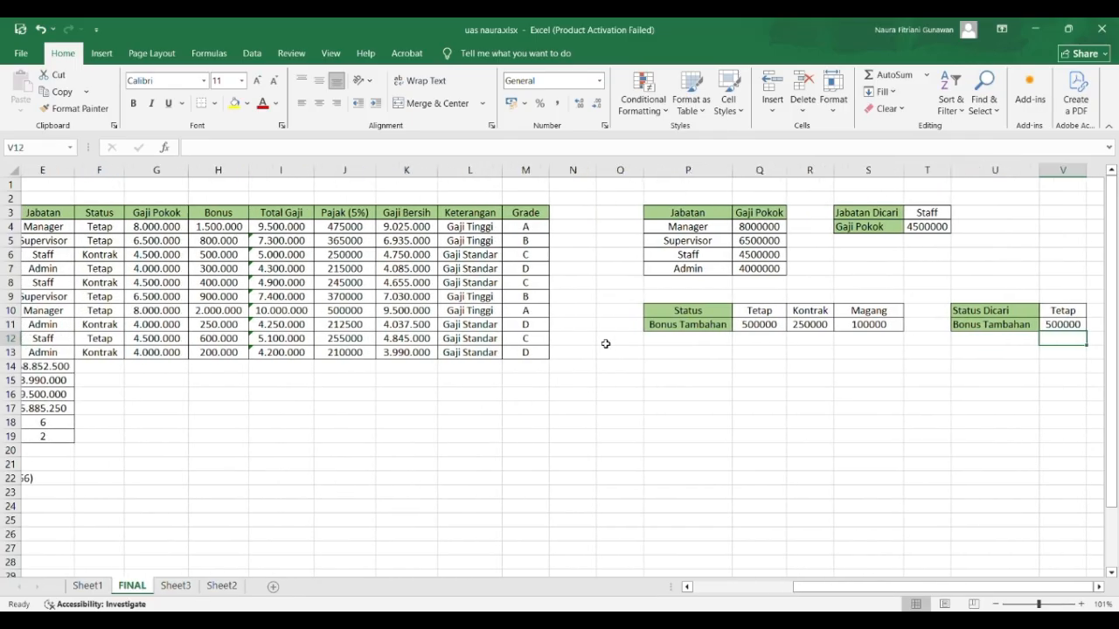
key(alt+n)
scroll(604, 343, left, 2)
click(577, 406)
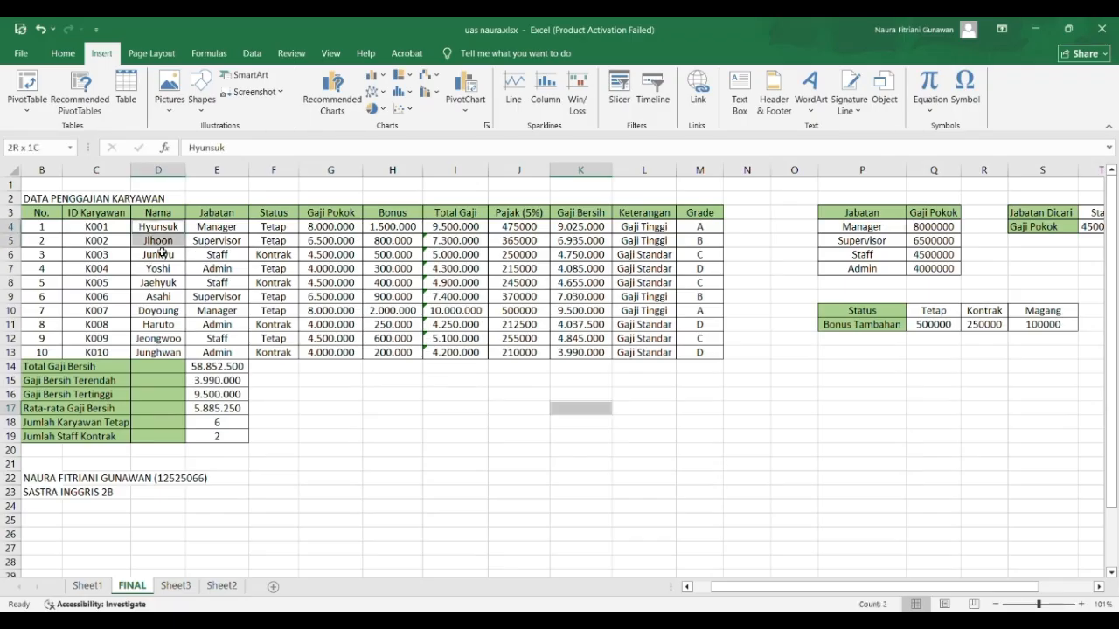
drag(157, 227, 158, 352)
drag(581, 227, 580, 352)
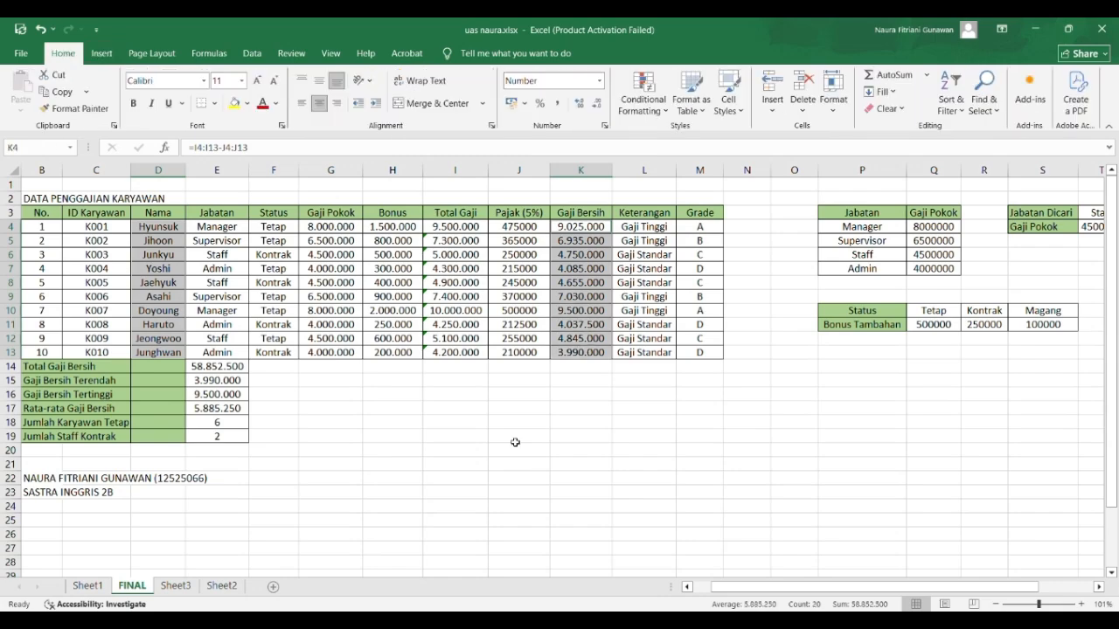
click(101, 53)
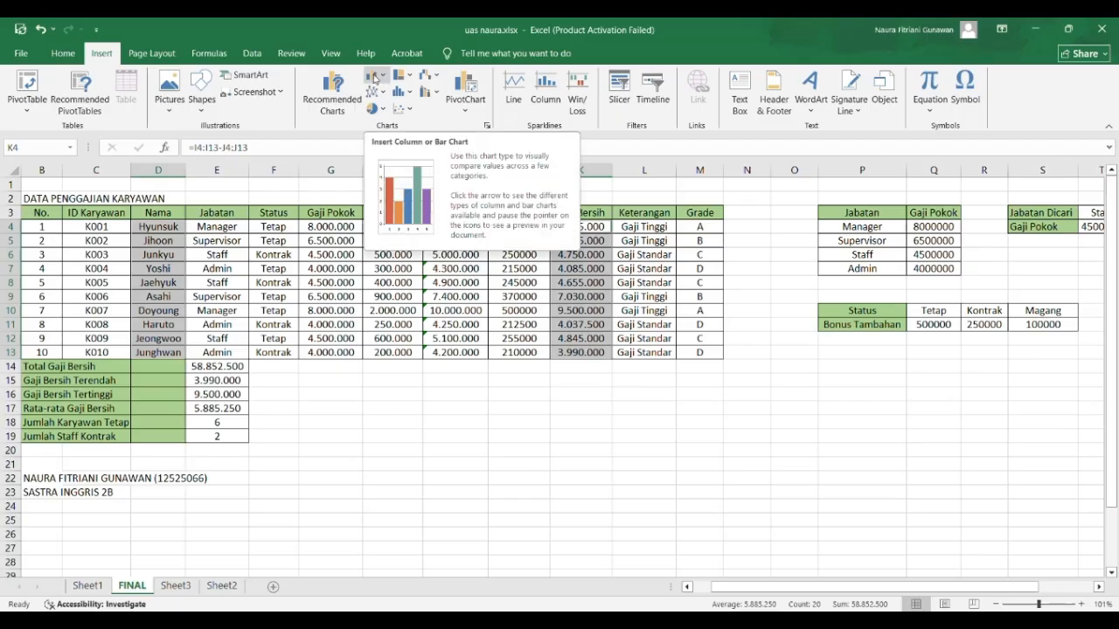
click(374, 77)
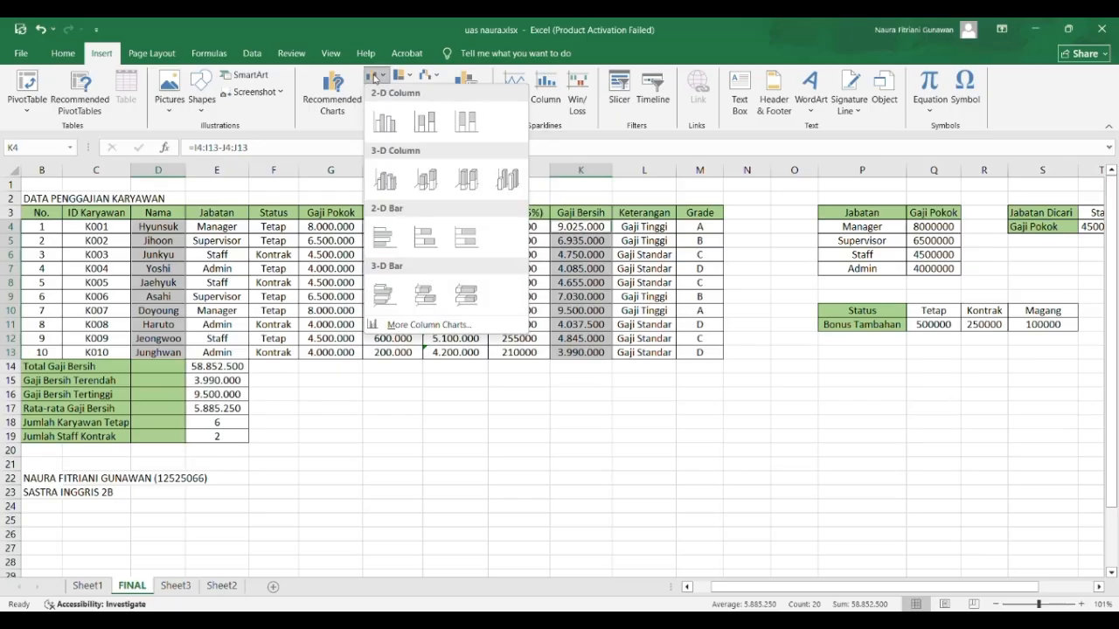
click(378, 124)
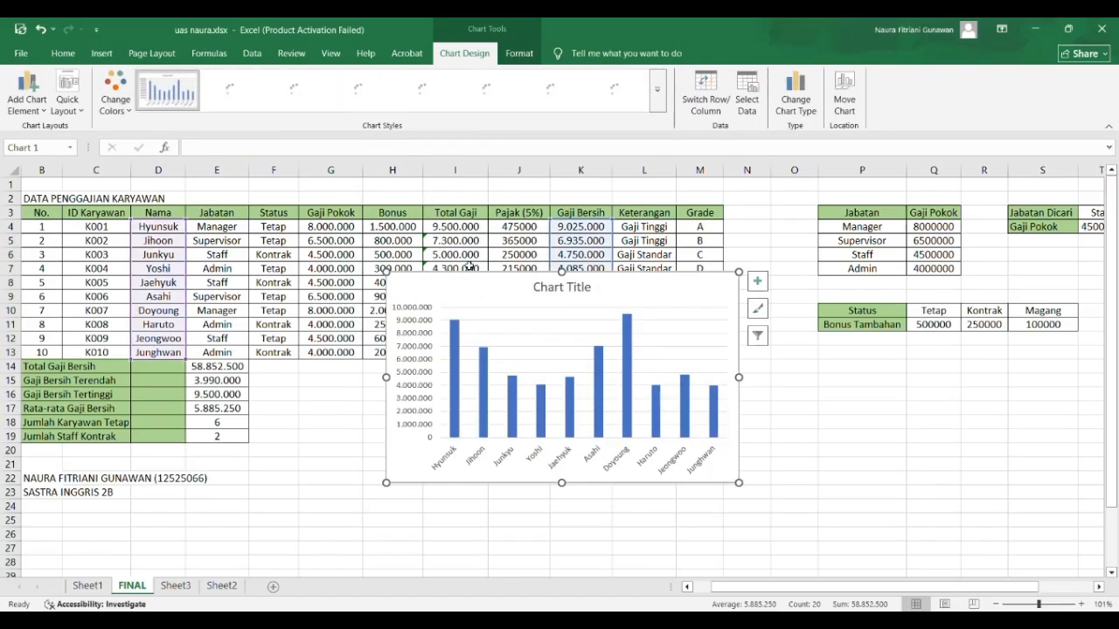
drag(475, 285, 342, 375)
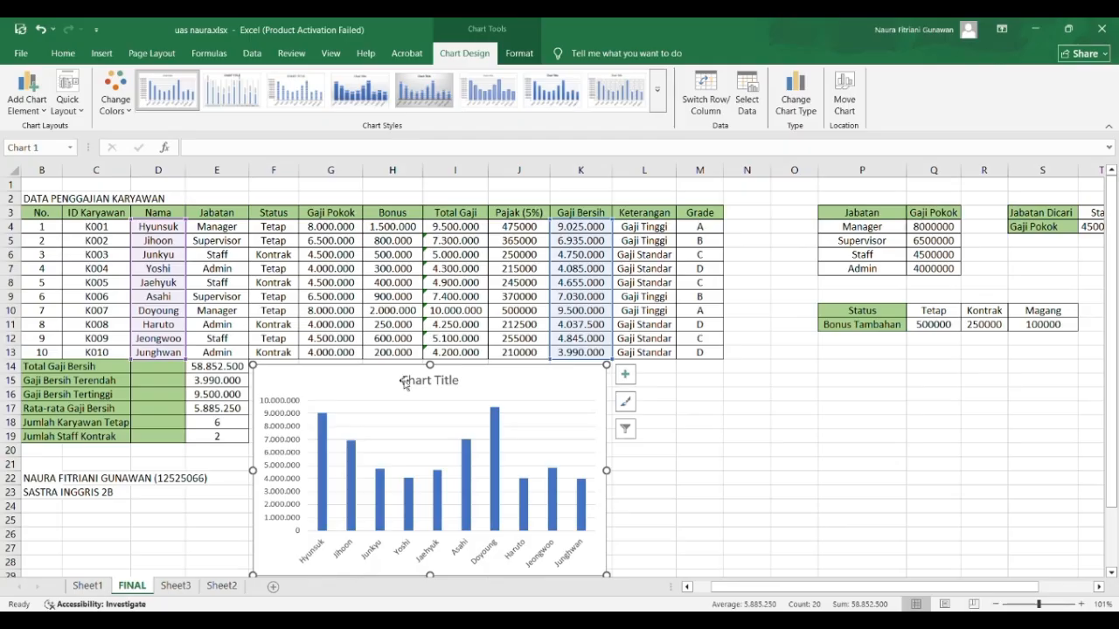
Step: Change the chart title to "Grafik Gaji Bersih Karyawan" and close the title formatting options
click(440, 389)
double_click(440, 389)
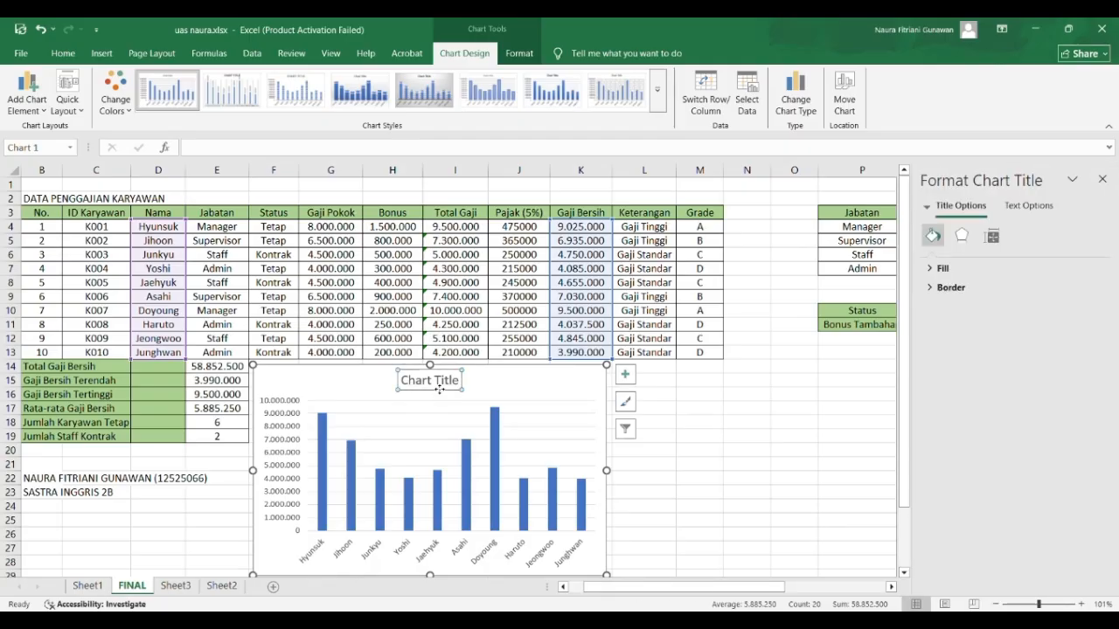
triple_click(439, 389)
text(Grafik)
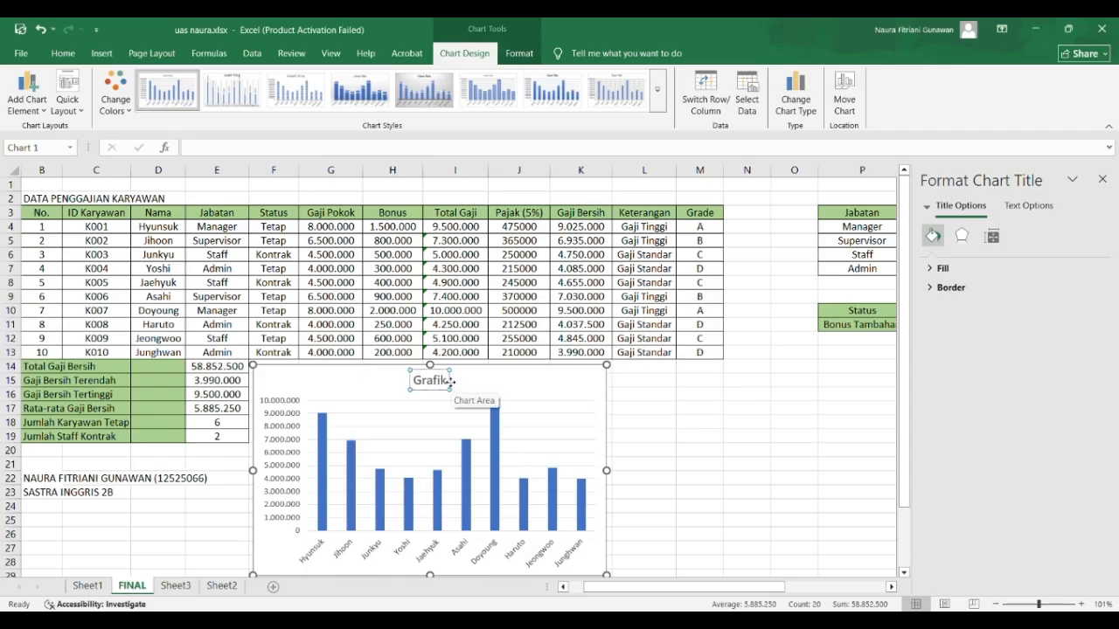
text( Gaji Bersuh Karyawan)
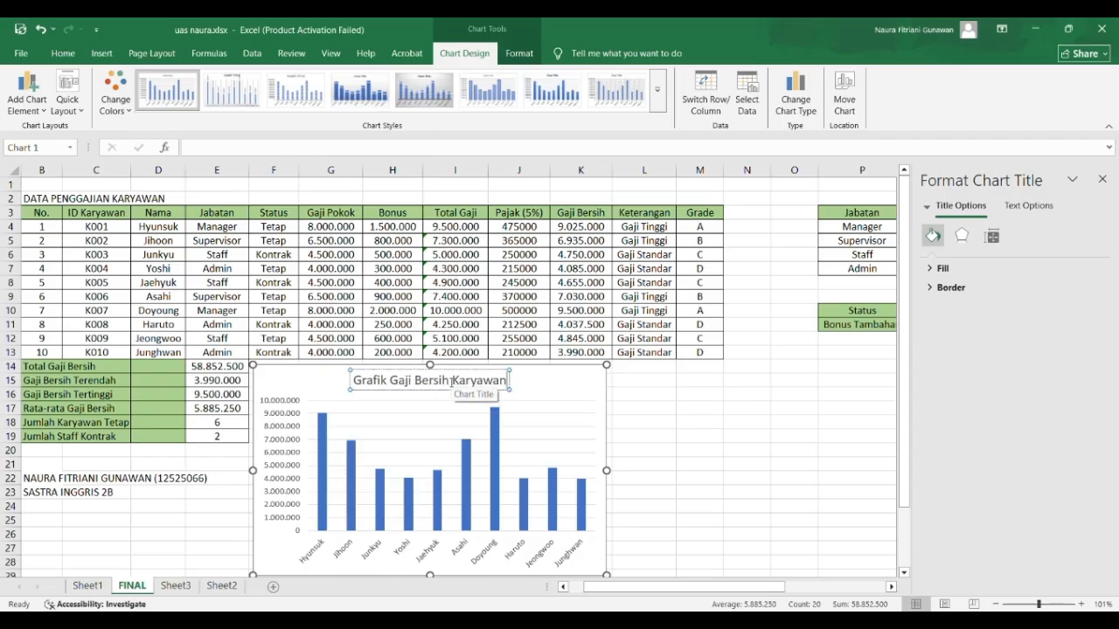
scroll(629, 478, down, 1)
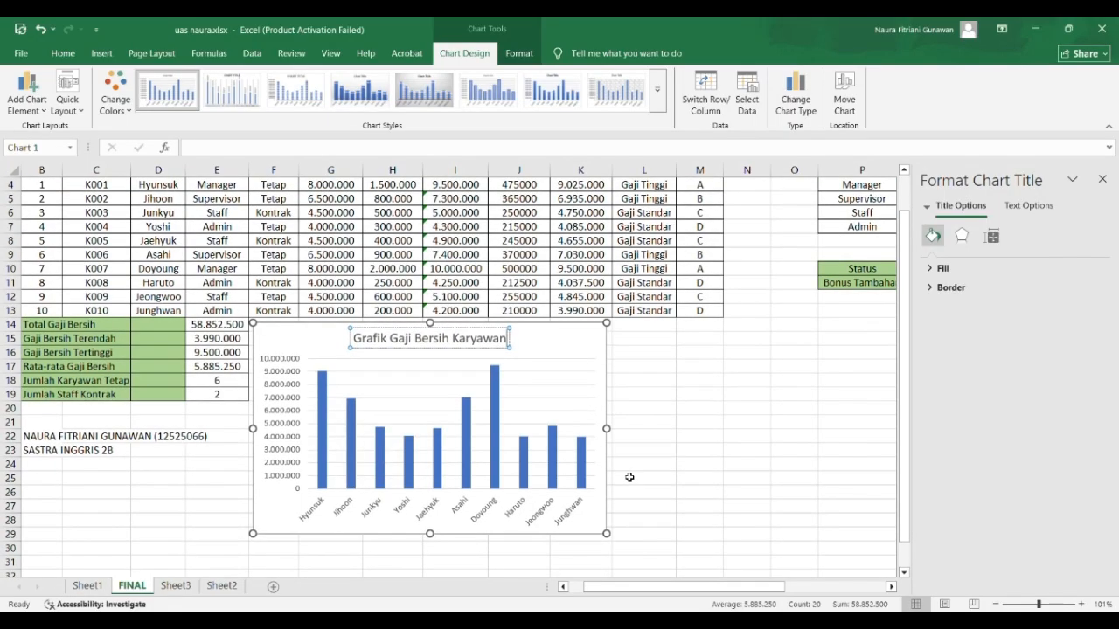
click(1102, 180)
Step: Recolor the chart's columns green using a chart color palette, and deselect the chart
click(700, 332)
click(594, 367)
click(625, 360)
click(699, 335)
click(699, 363)
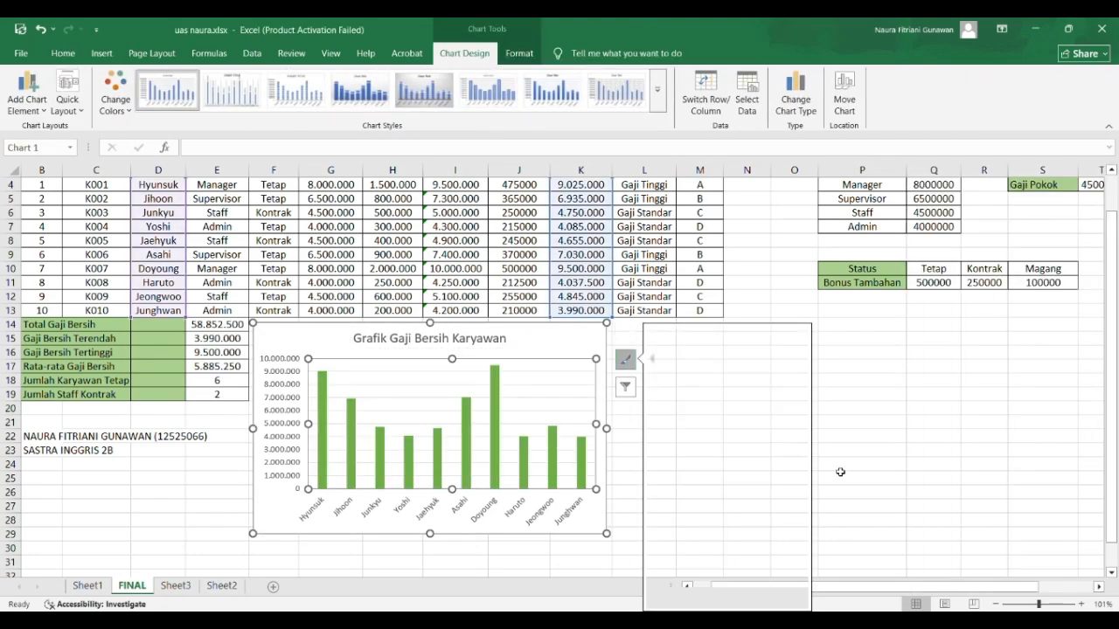
click(862, 478)
scroll(705, 448, down, 1)
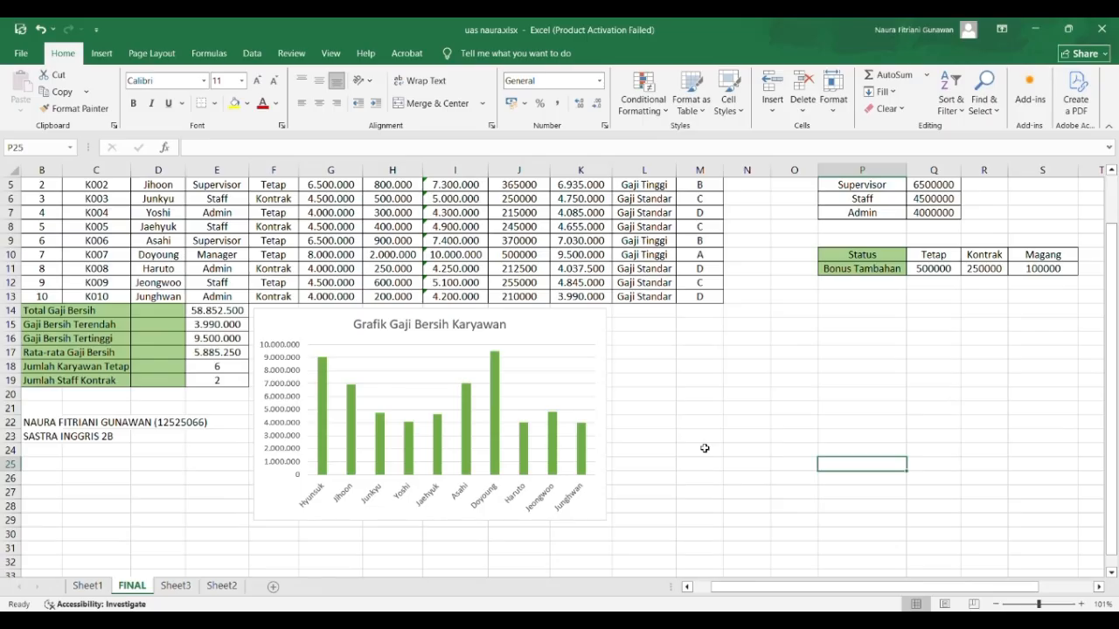
scroll(704, 448, down, 4)
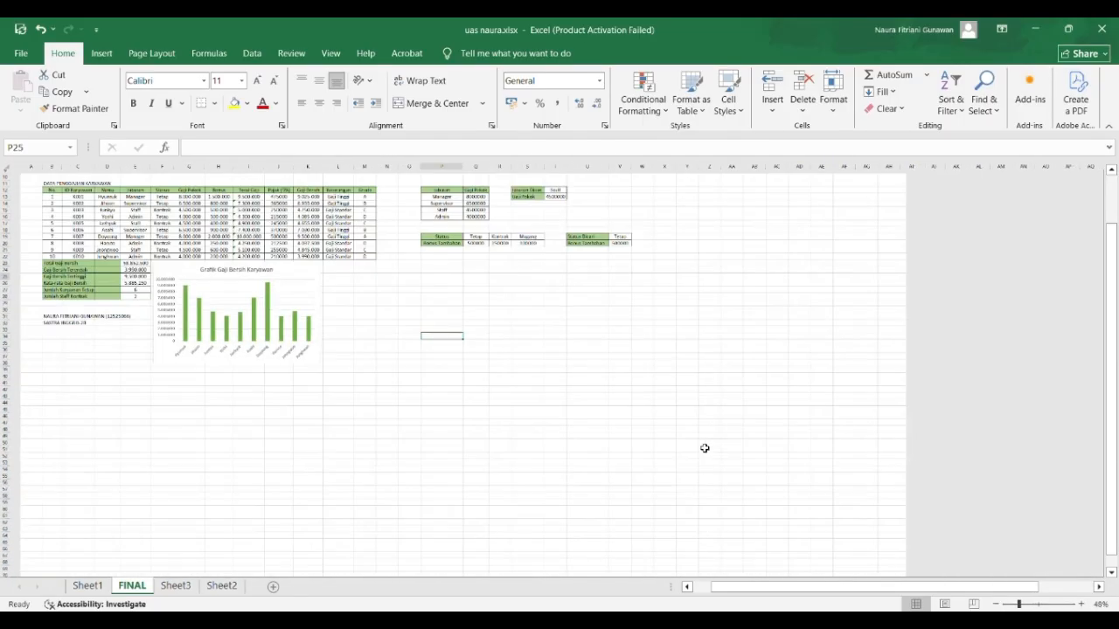
scroll(443, 300, up, 2)
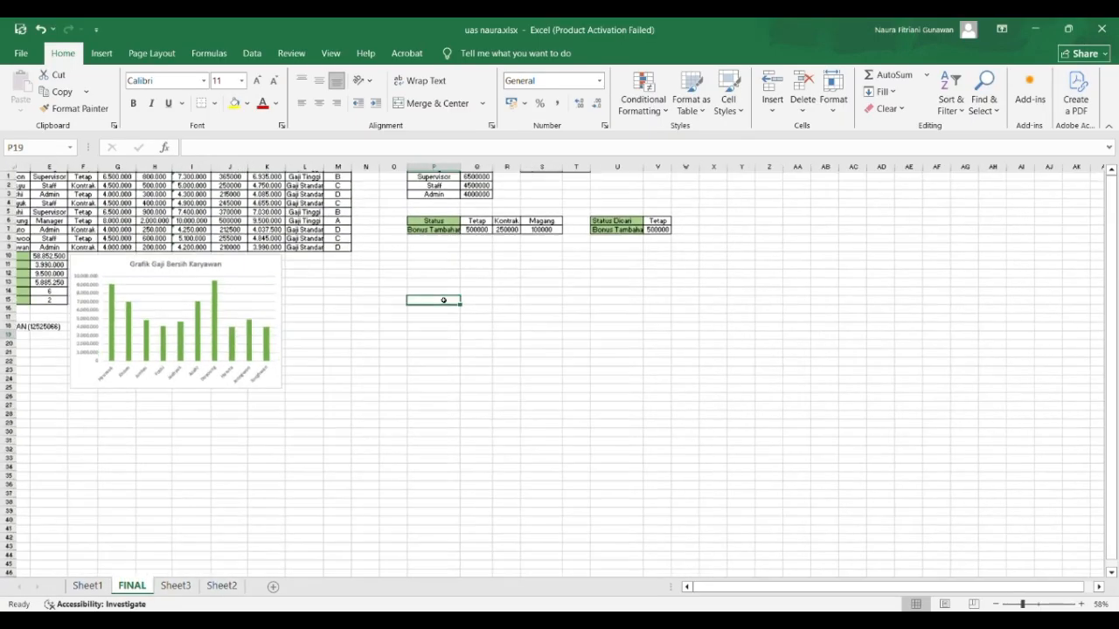